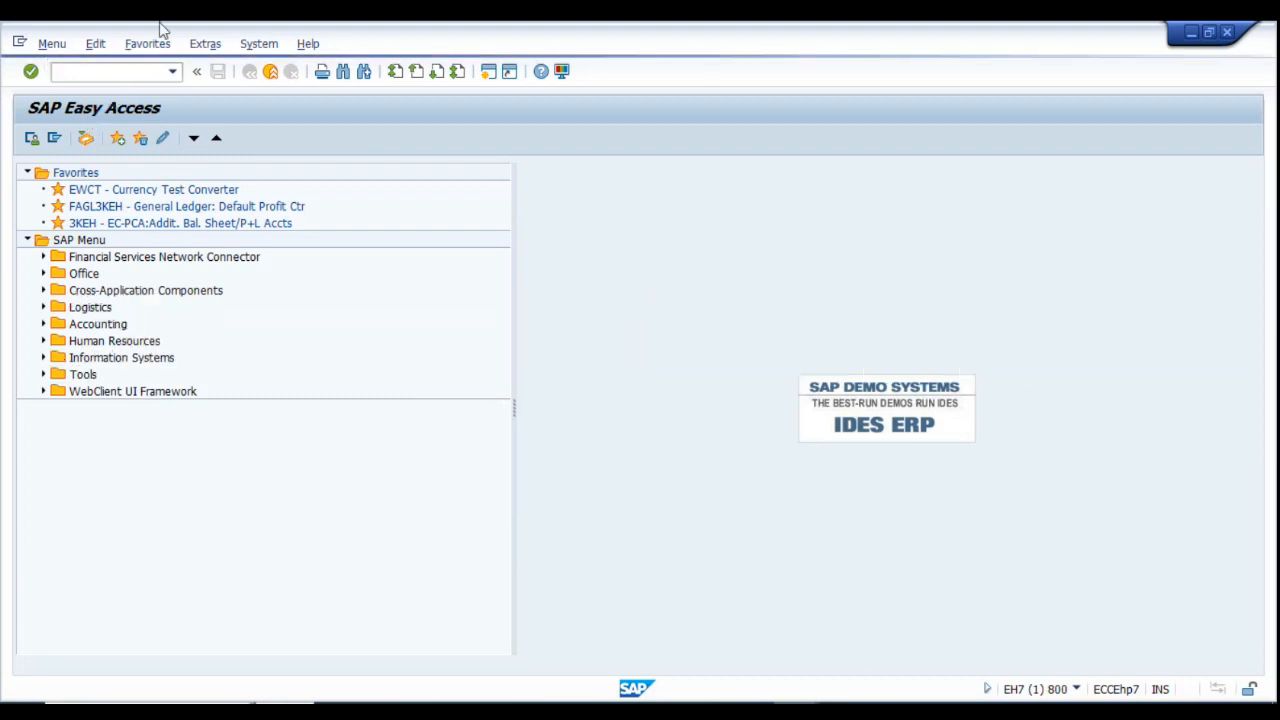
Run FBL1N in a new session to list the open items of the Target vendor account in company code RN01.
click(129, 141)
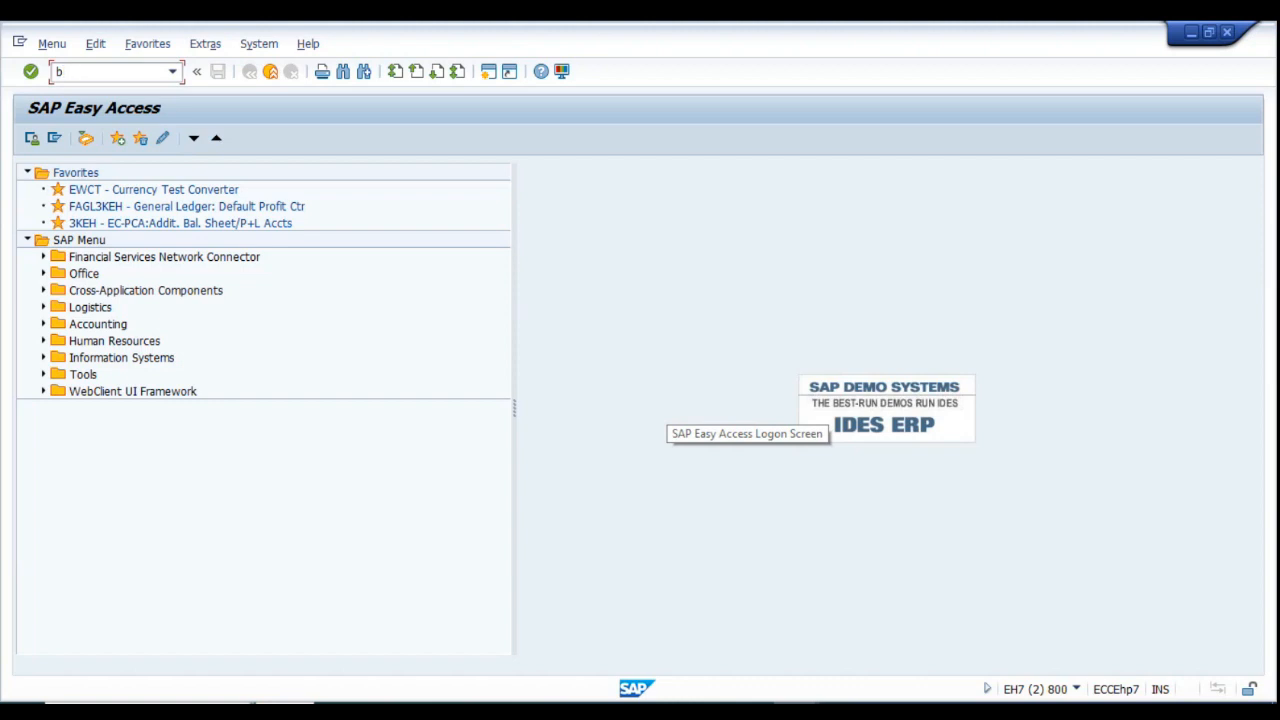
text(1n)
key(Return)
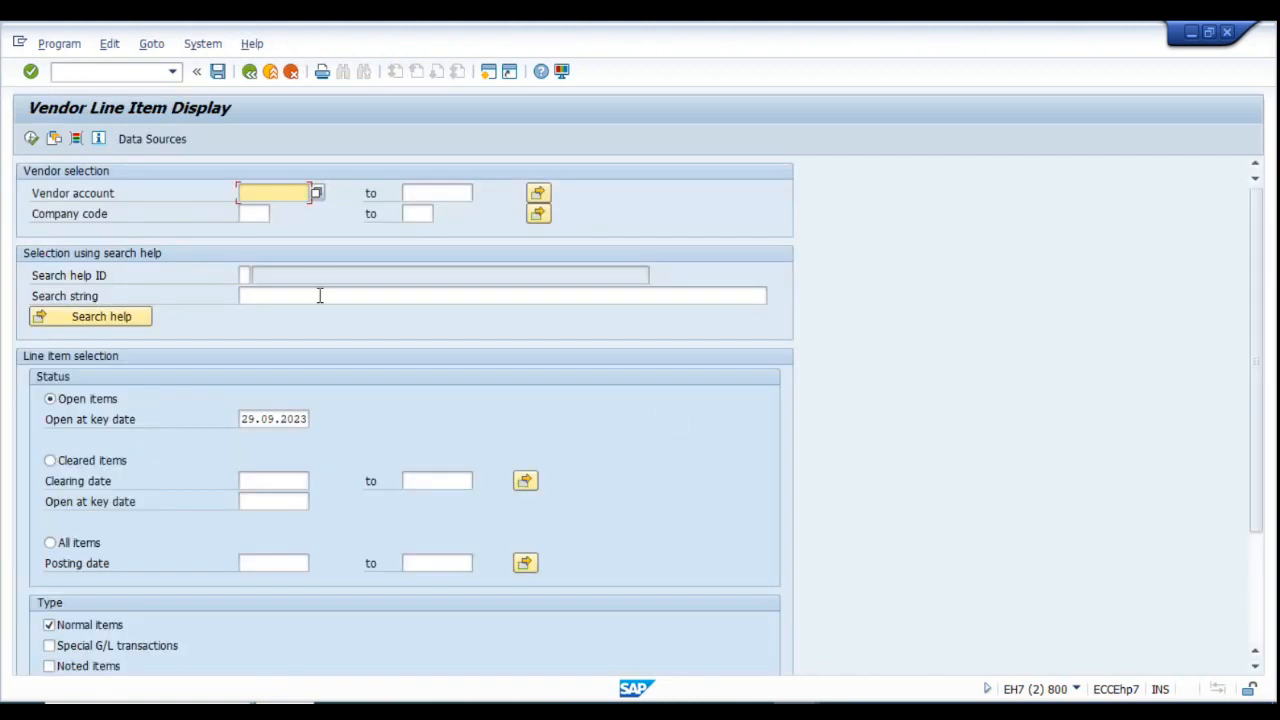
text(30000000)
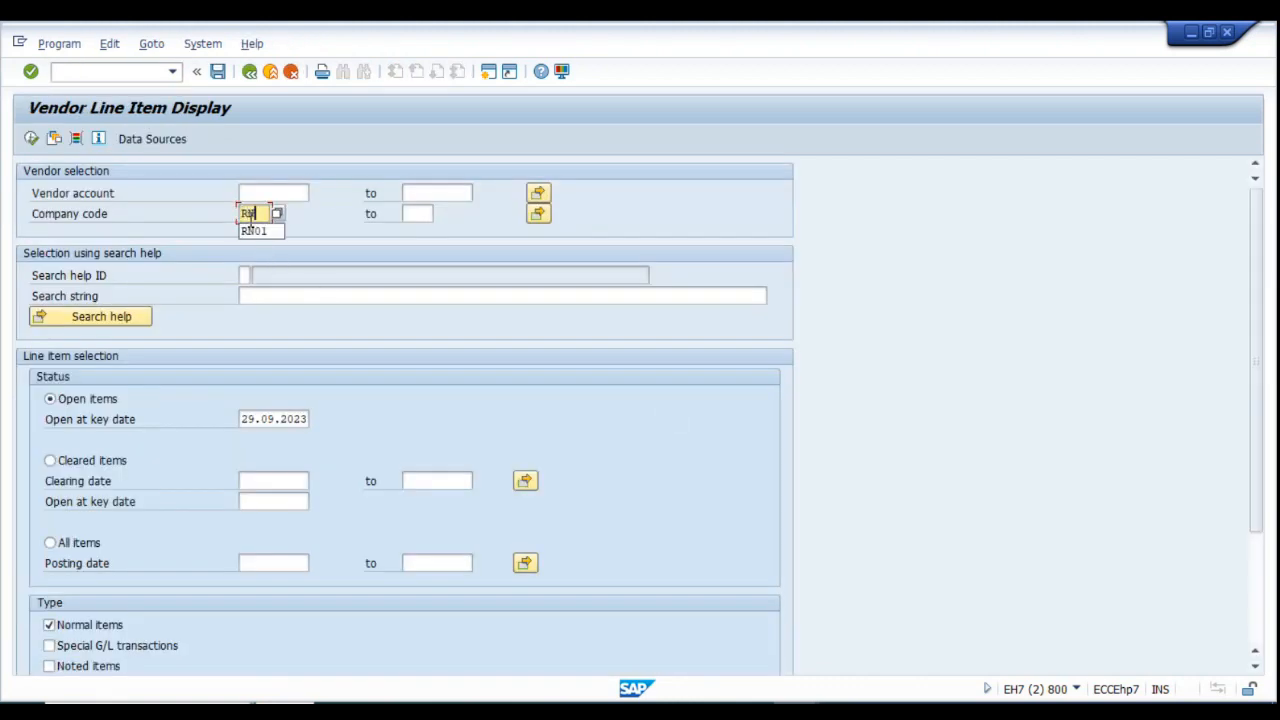
key(Return)
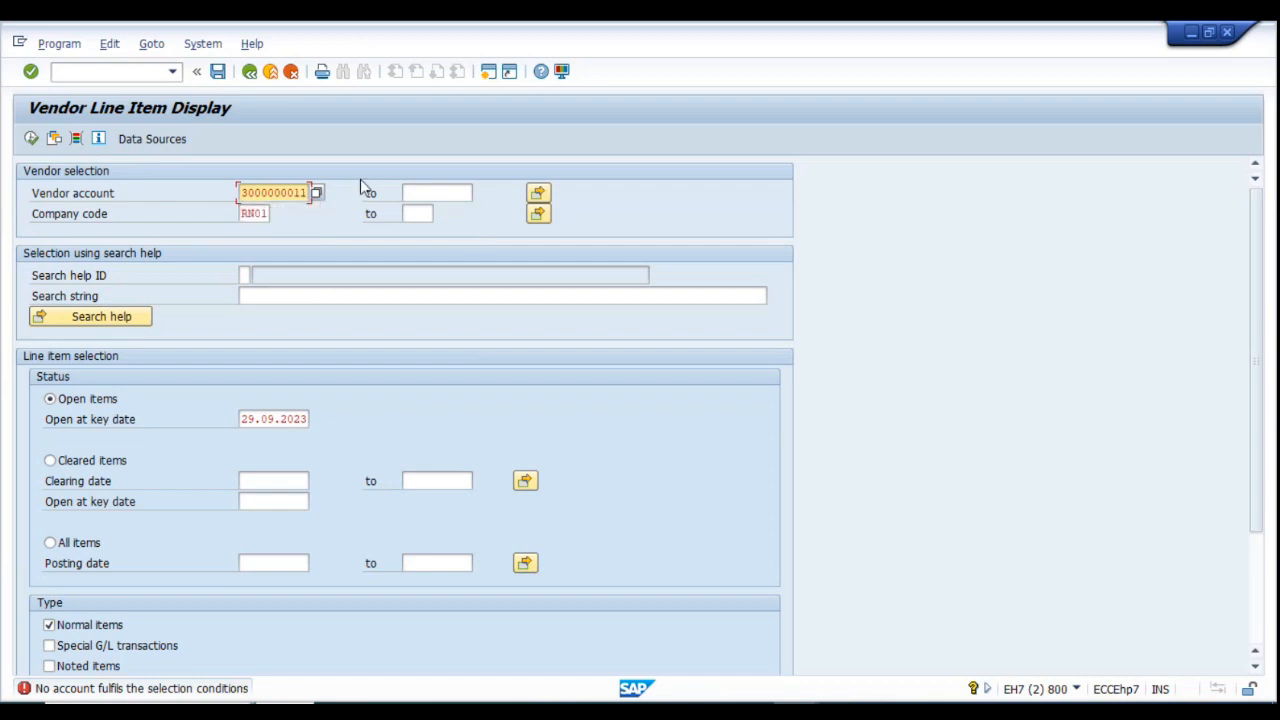
click(32, 139)
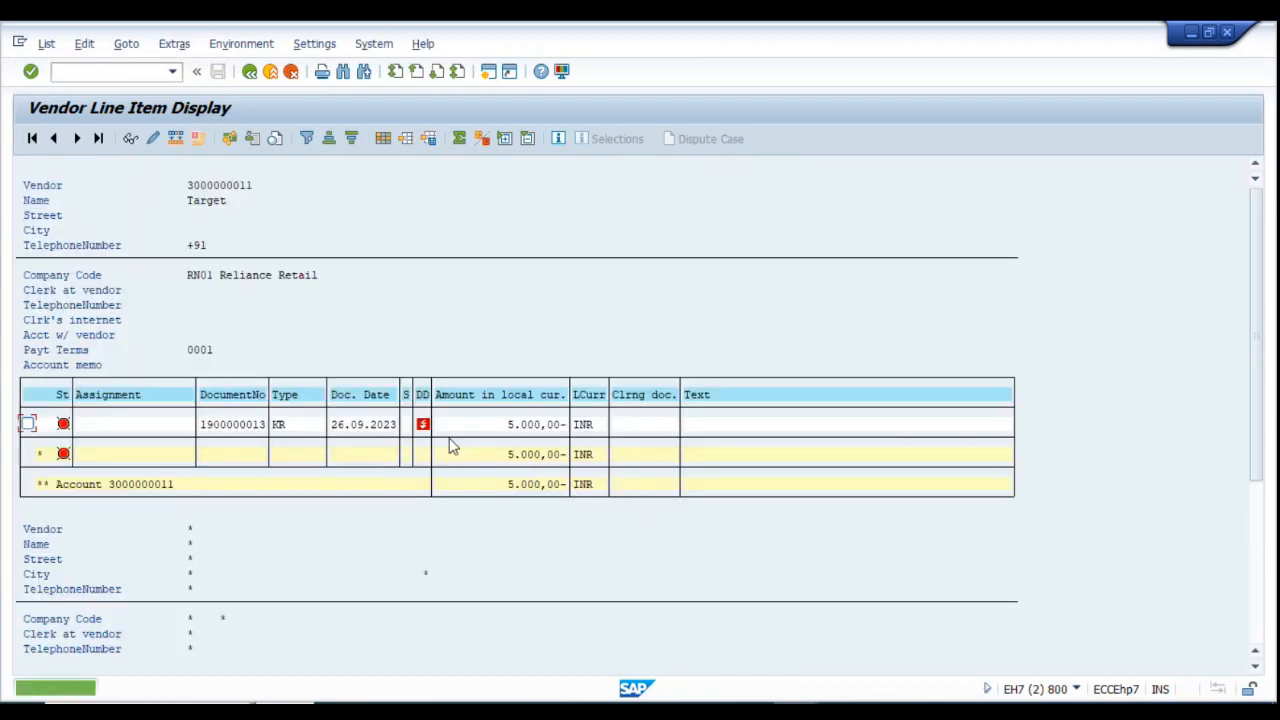
Open the KR invoice dated 26.09.2023 and examine its Tea Expenses items in the document's data entry view.
double_click(390, 428)
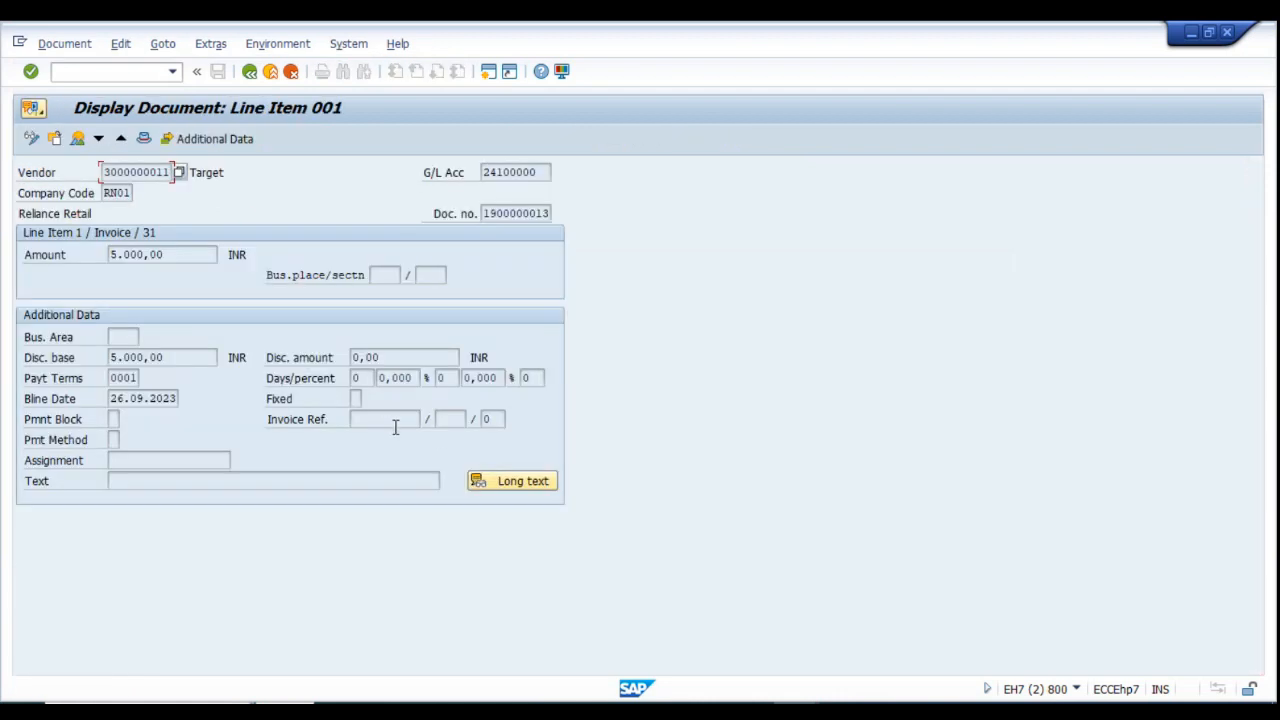
click(77, 138)
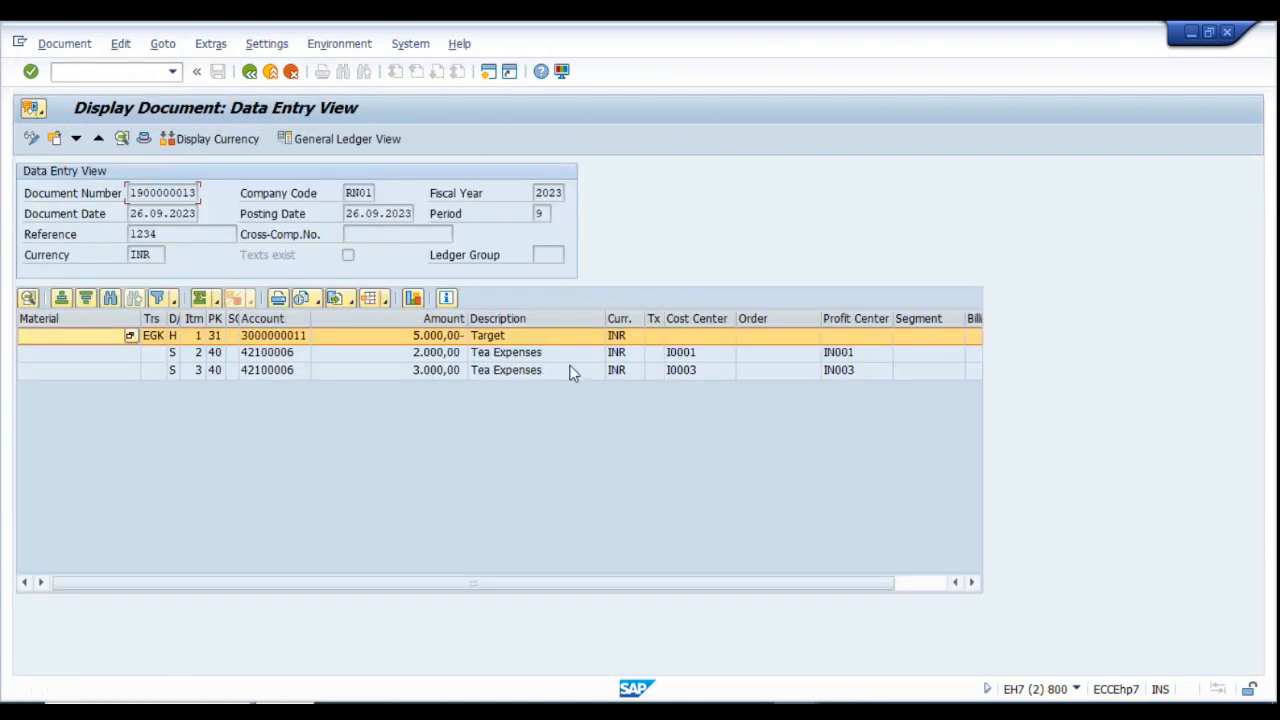
click(543, 371)
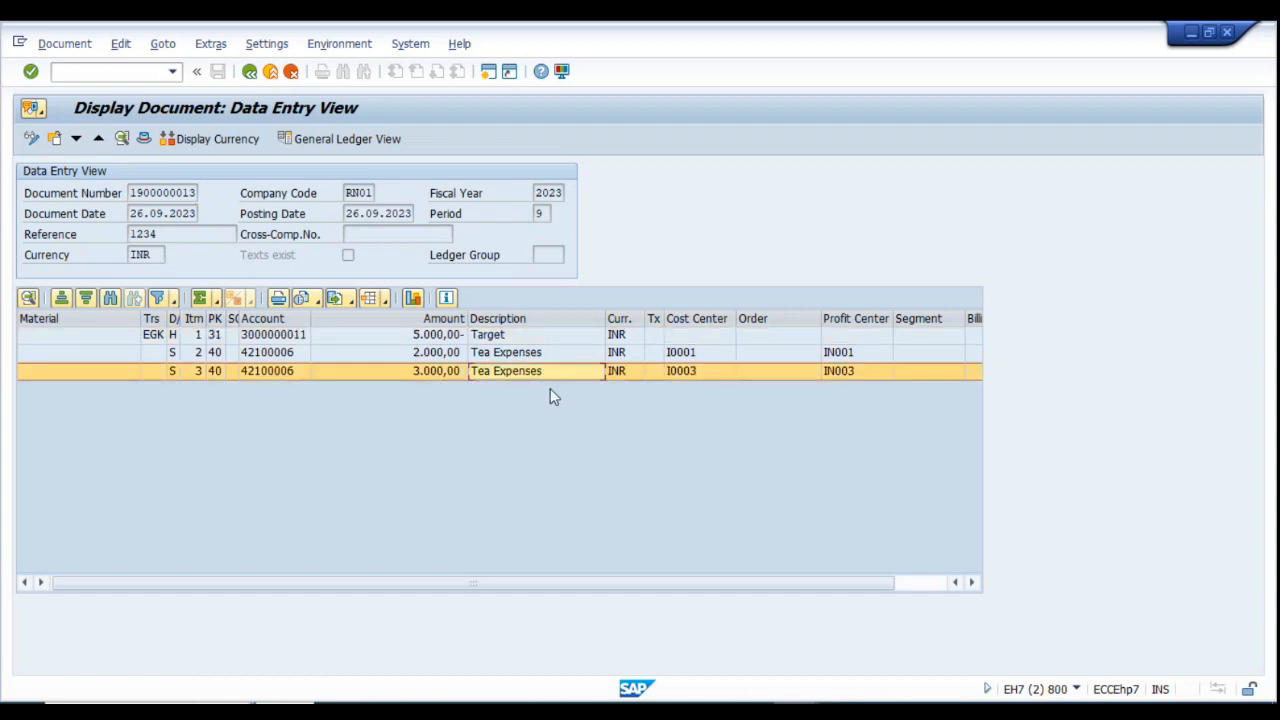
Start outgoing payment transaction F-53 in a new session and enter the bank G/L account in the bank data.
click(488, 71)
text(f-53)
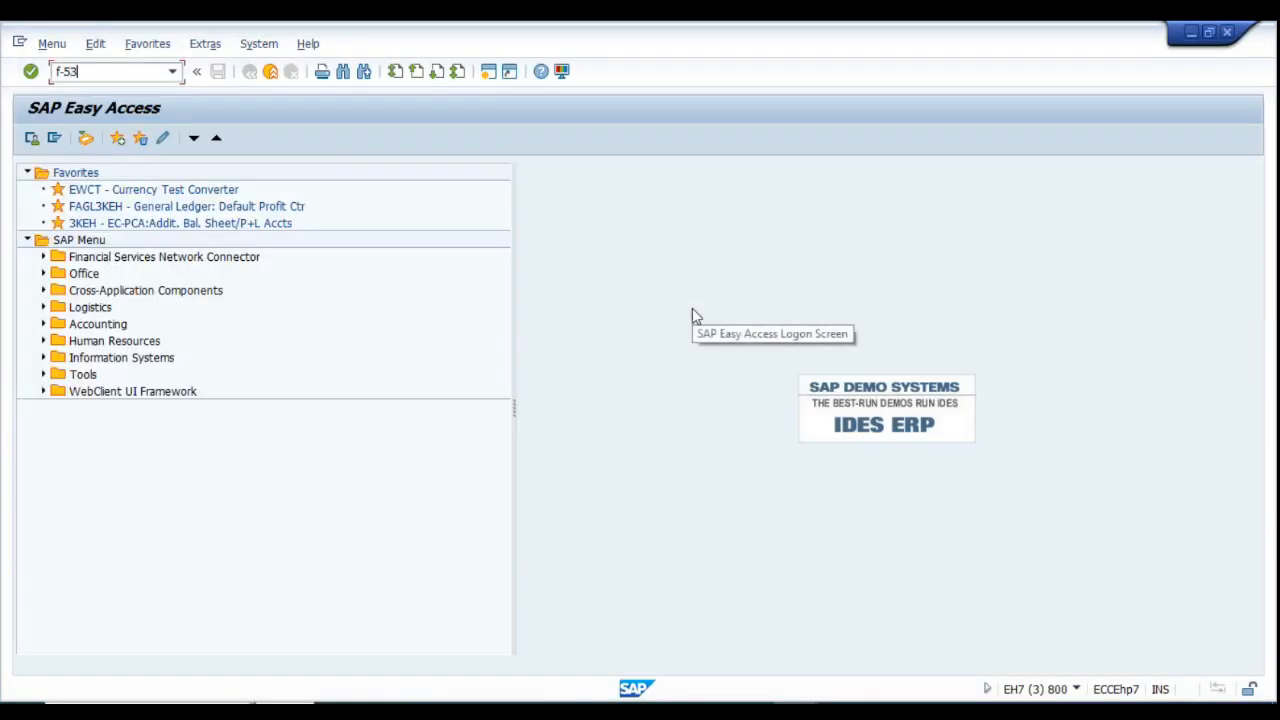
key(Return)
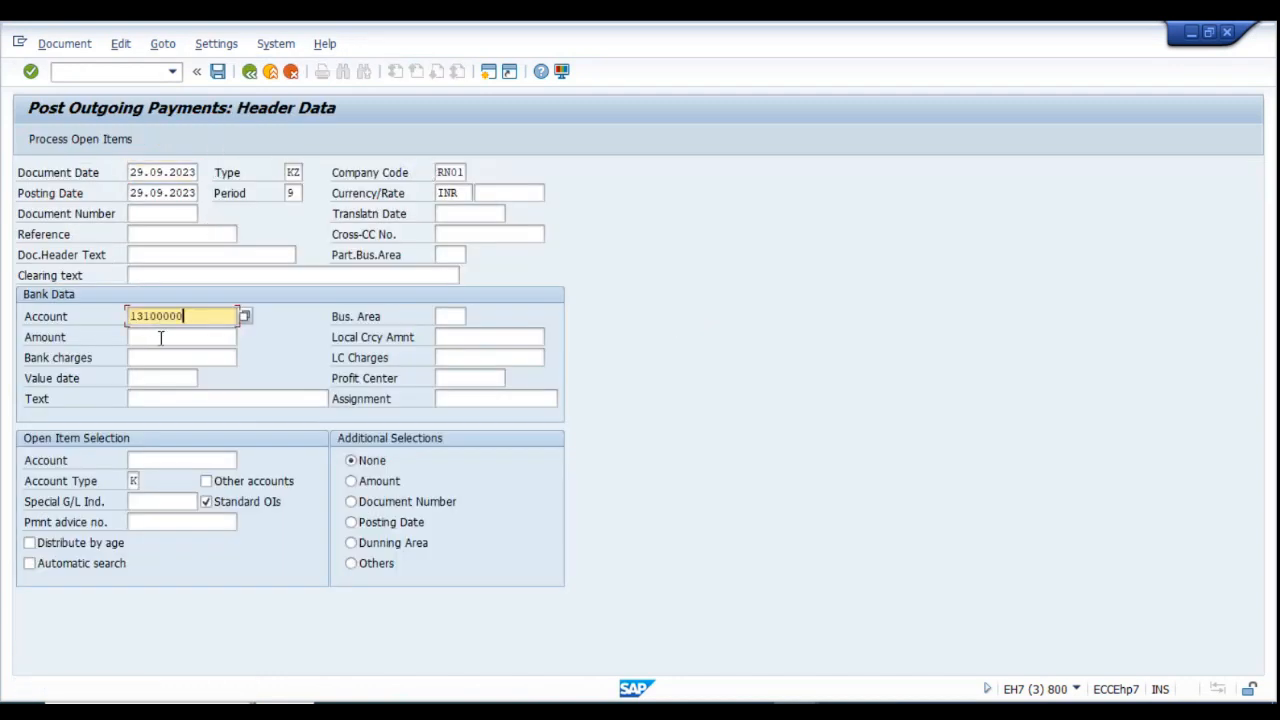
Check the vendor line's amount in the invoice document session, and return to the outgoing payment.
key(alt+Tab)
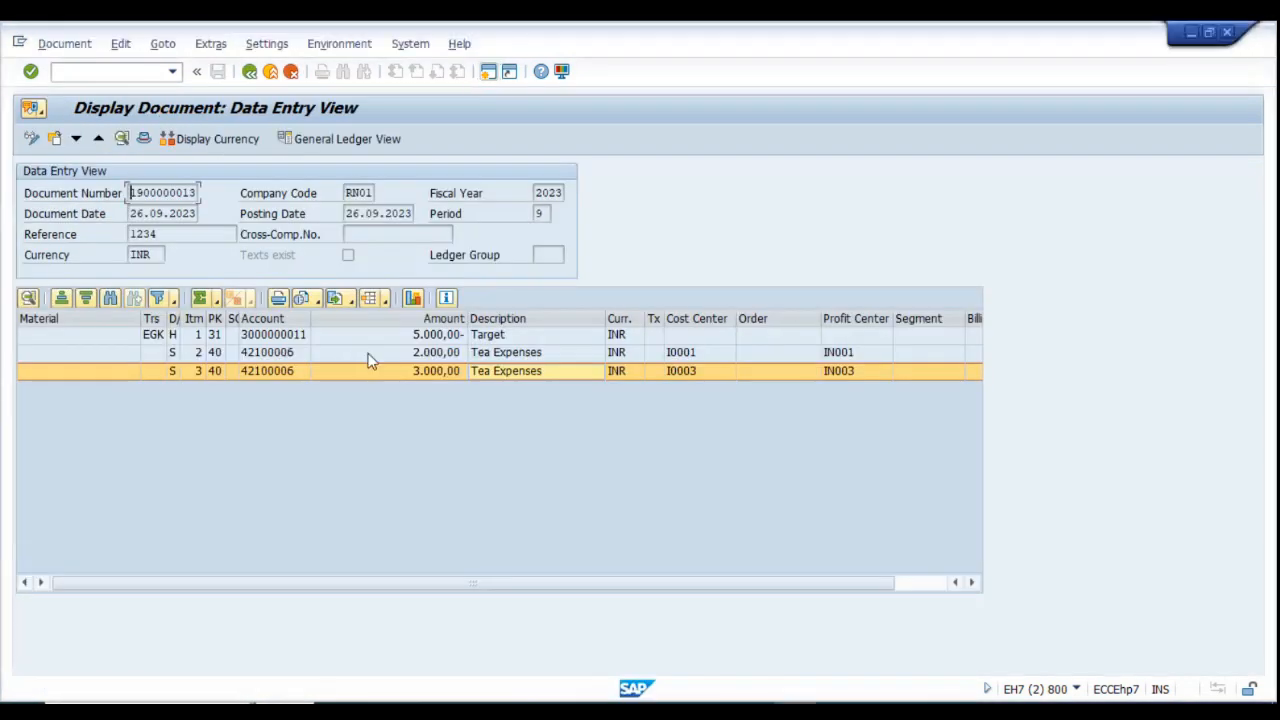
click(448, 338)
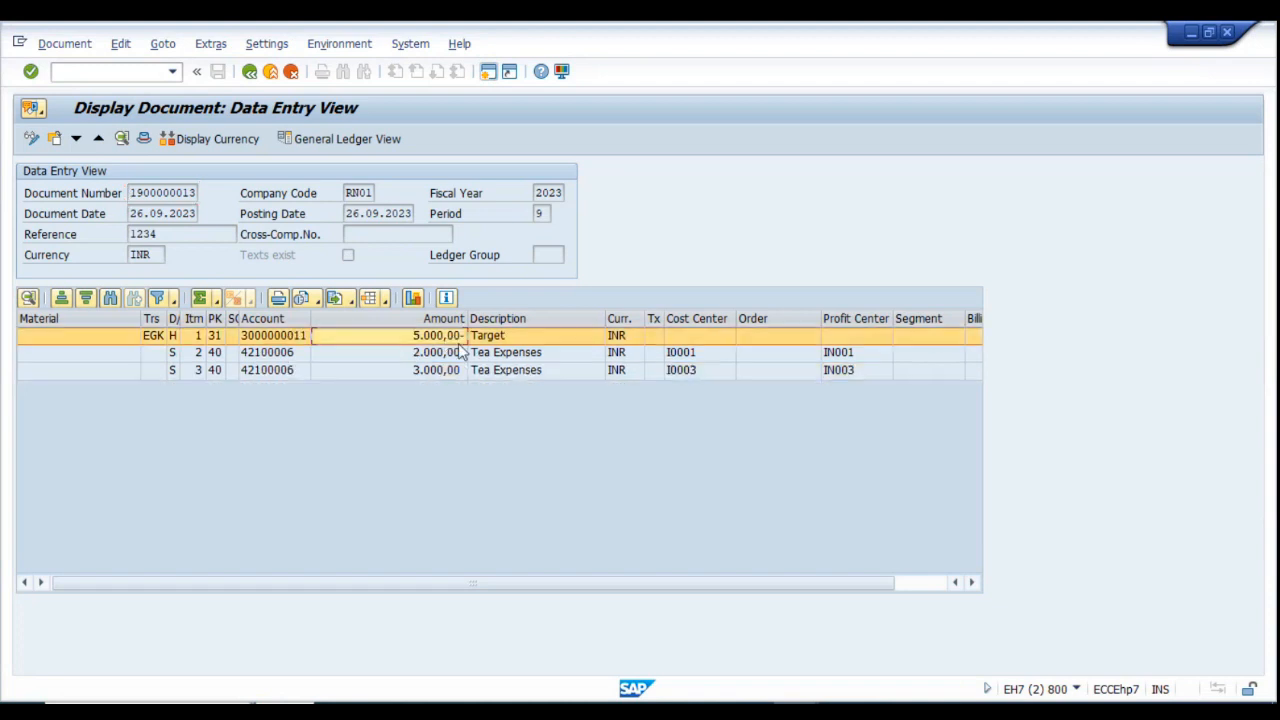
key(alt+Tab)
Set the payment amount to 4990, enter the Target vendor's account for open item selection, and request its open items.
click(165, 337)
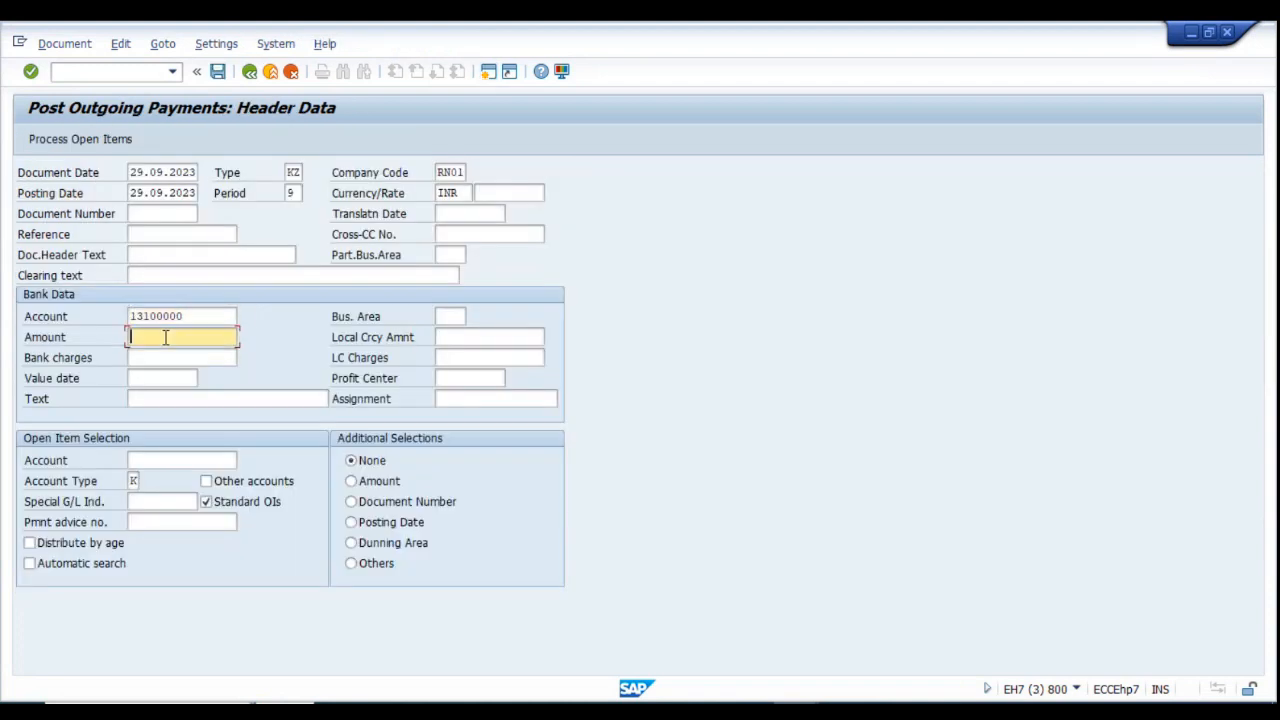
text(4990)
click(201, 460)
text(3000000011)
click(130, 140)
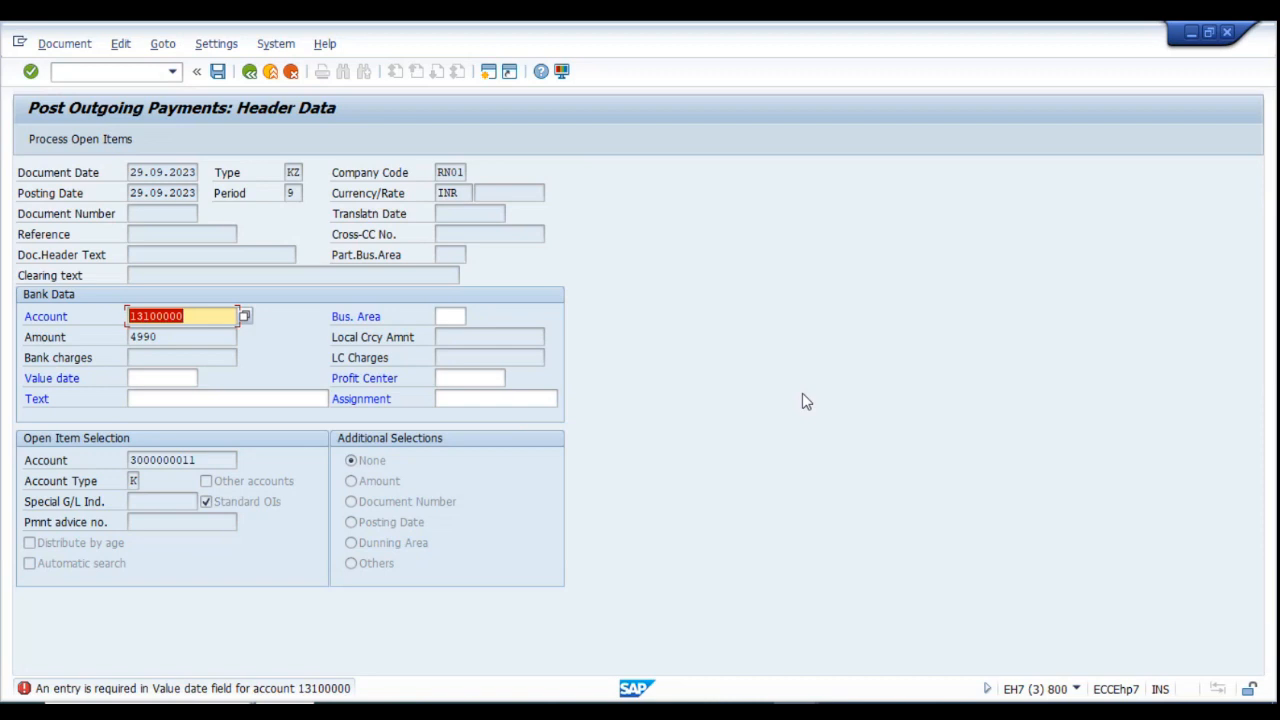
Set the bank item's value date to 29.09.2023 and process the vendor's open items.
click(177, 376)
key(F4)
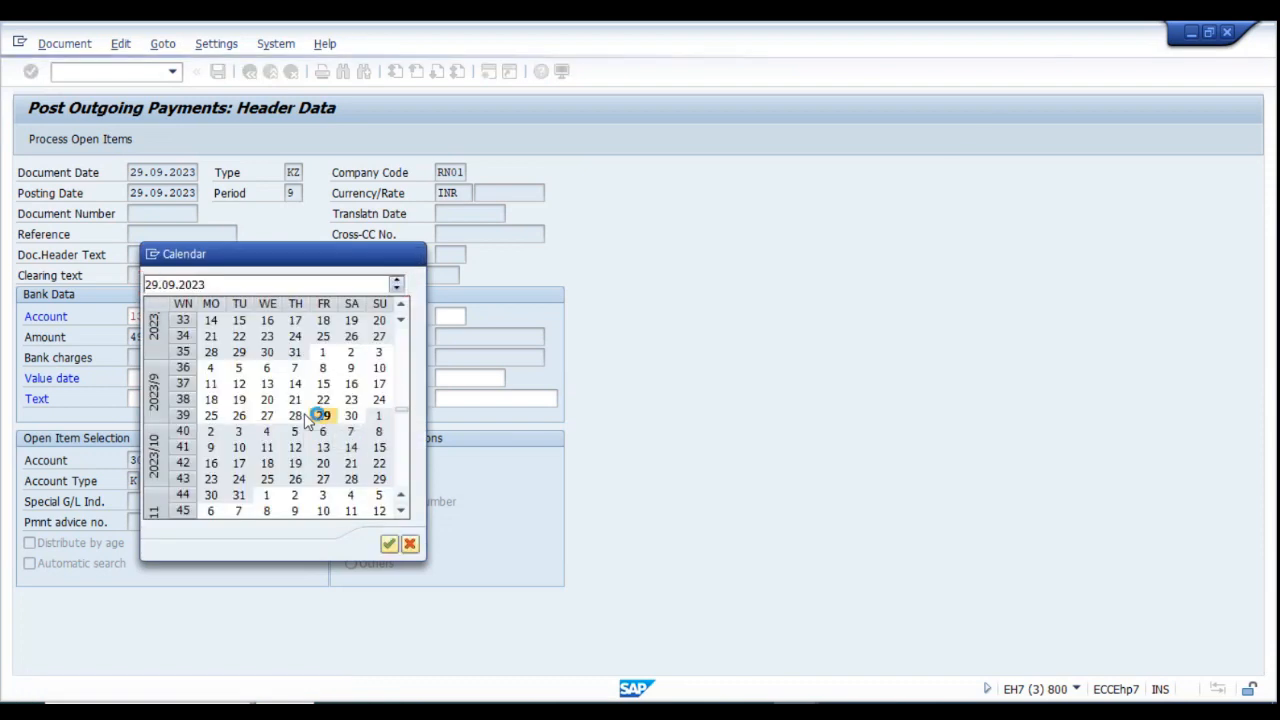
double_click(319, 411)
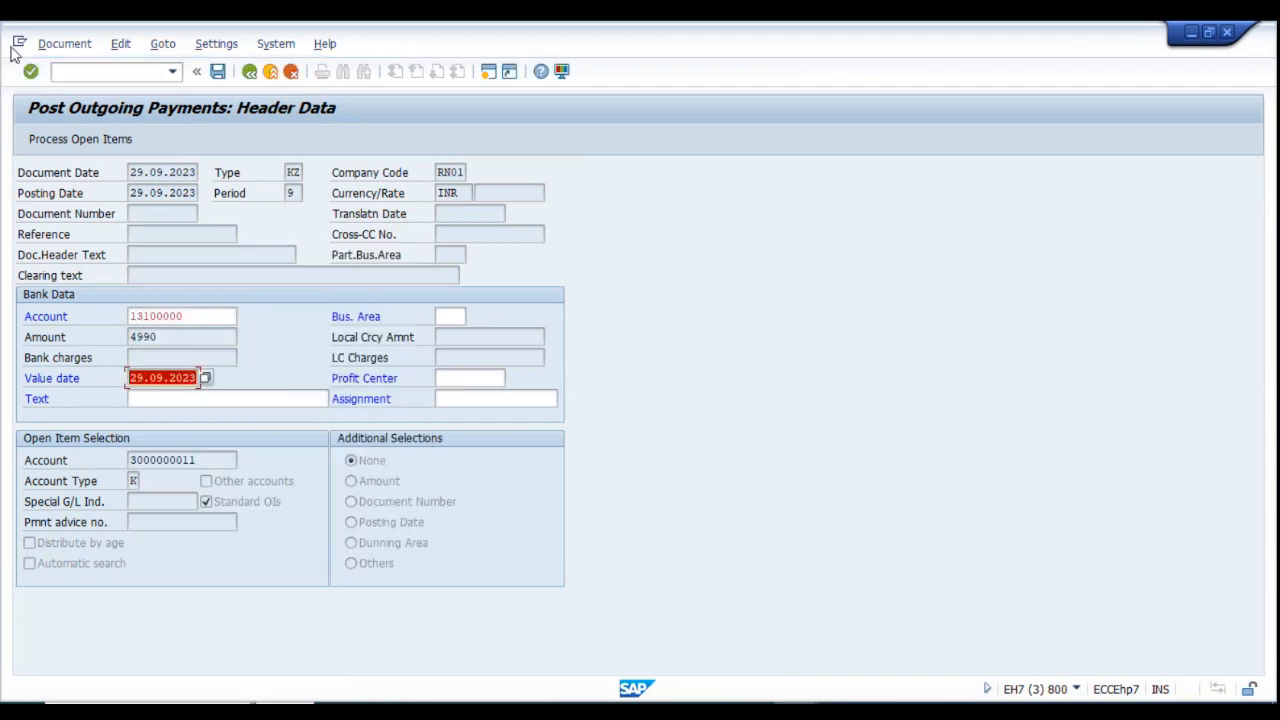
click(59, 135)
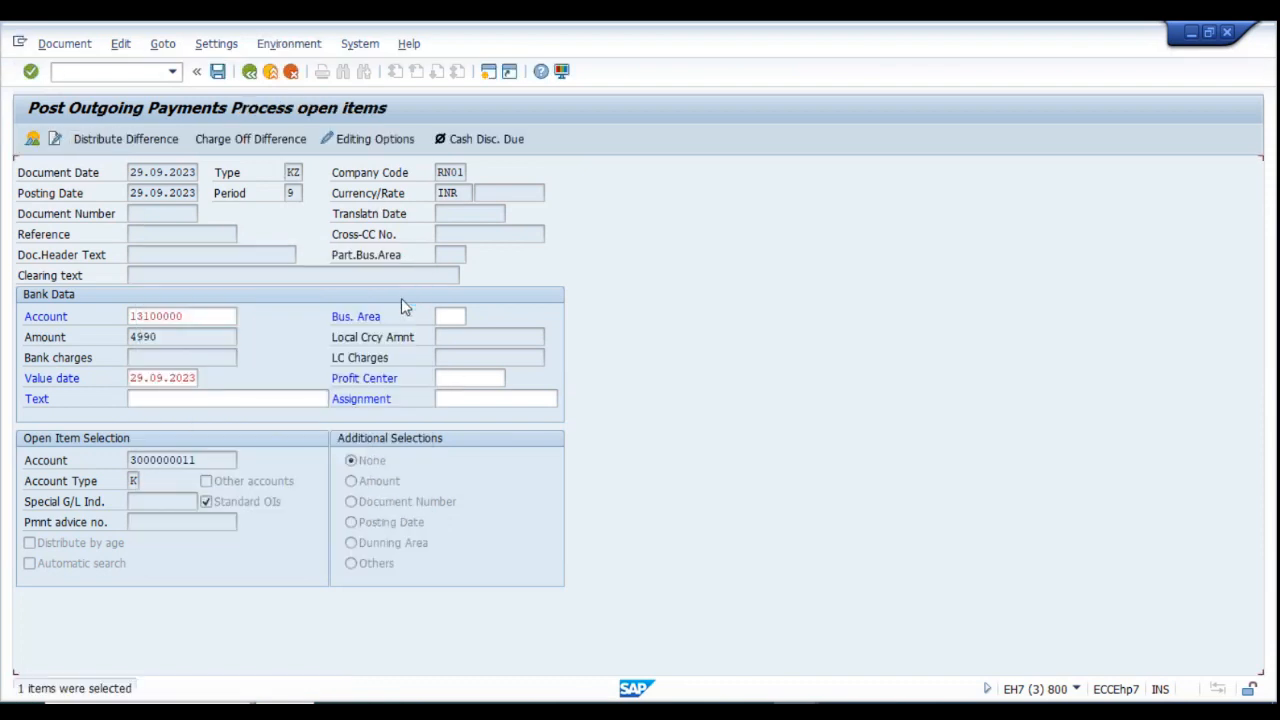
Select the invoice's gross amount and simulate the outgoing payment document.
click(297, 253)
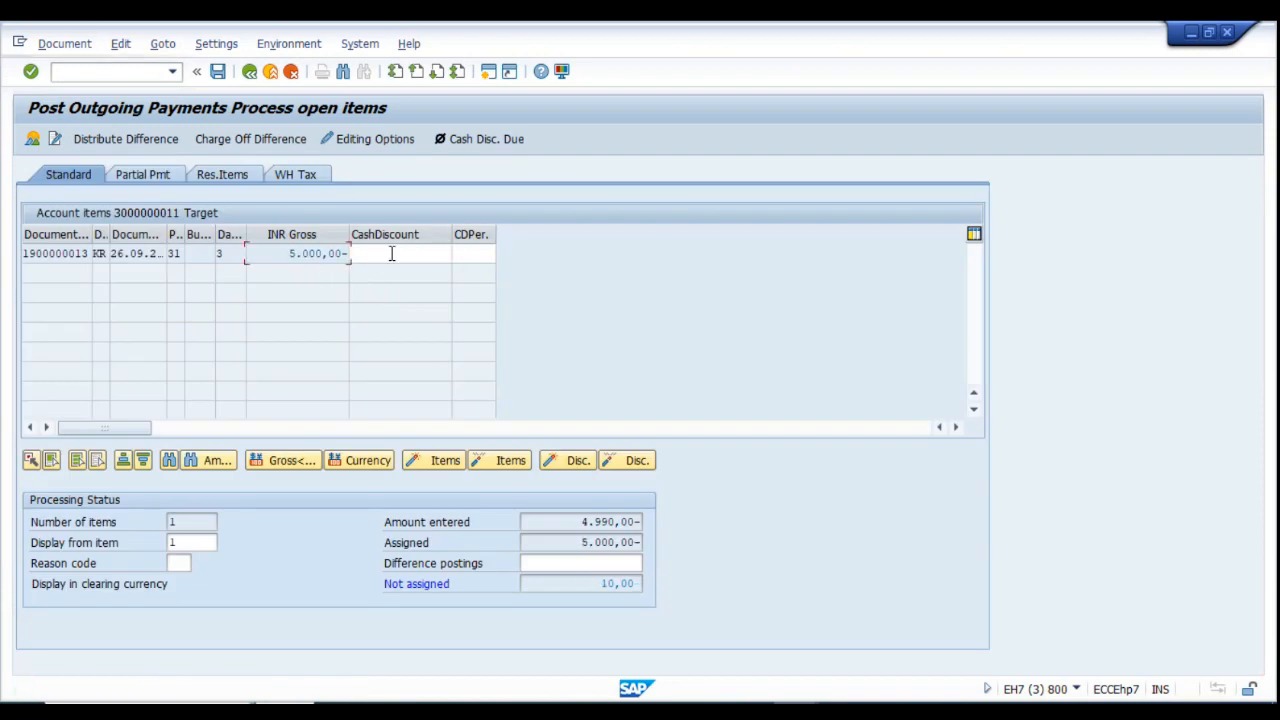
click(78, 46)
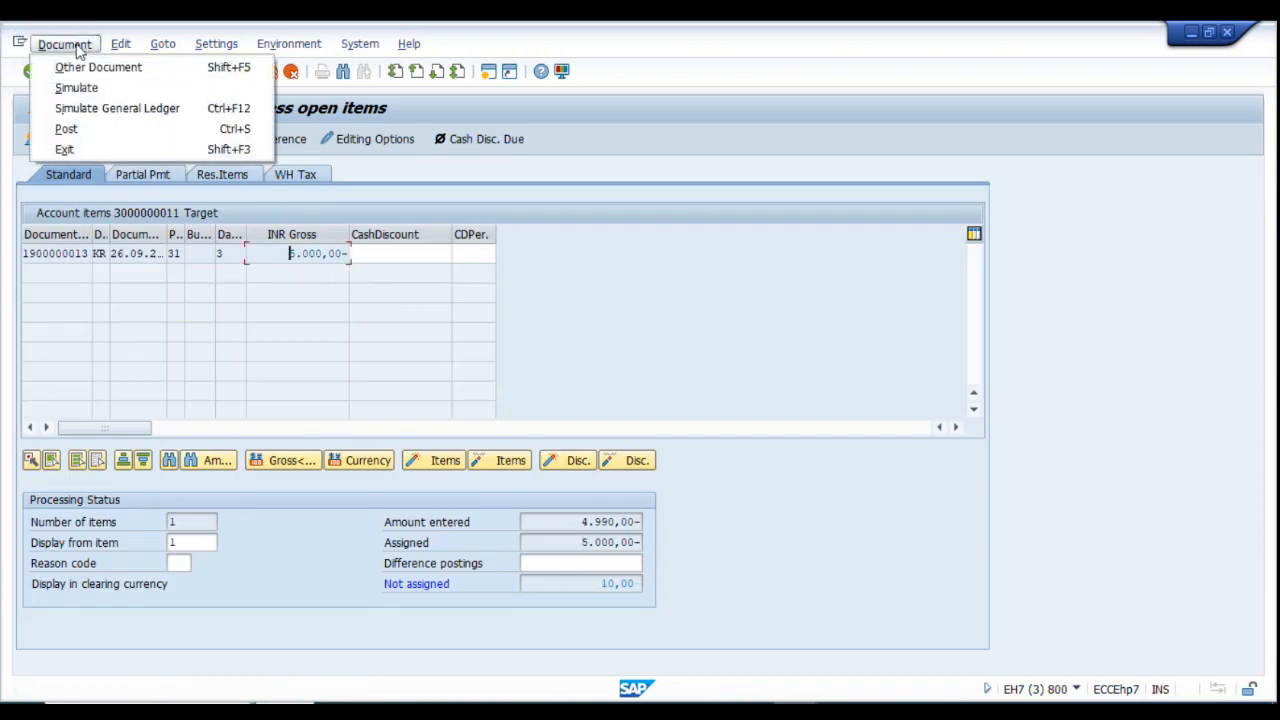
click(82, 87)
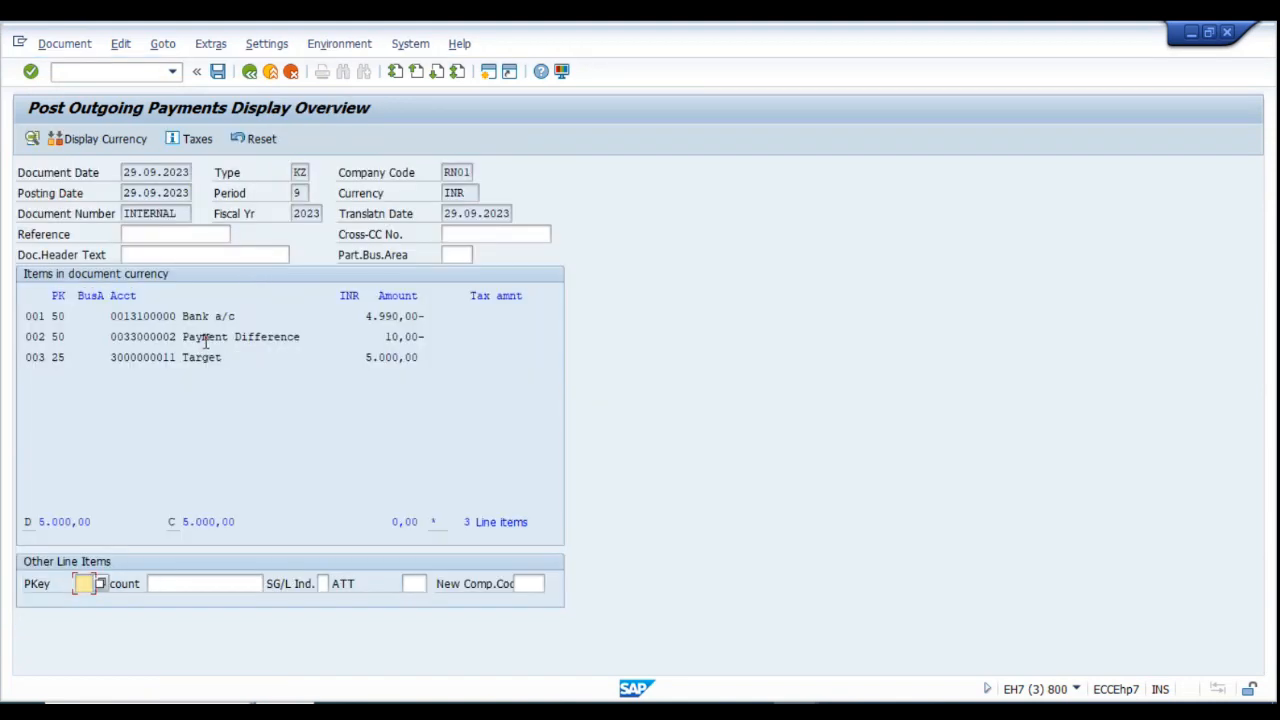
Inspect the Payment Difference line item's details and return to the payment document overview.
click(207, 338)
double_click(208, 337)
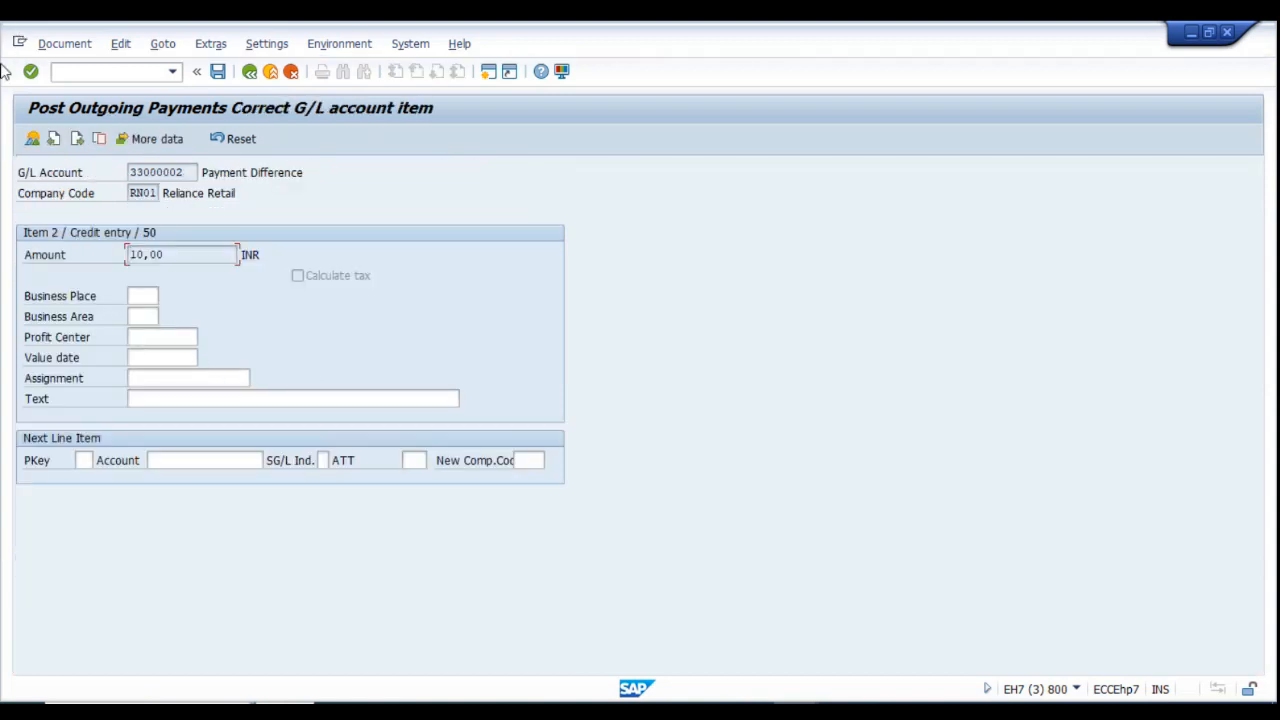
click(32, 138)
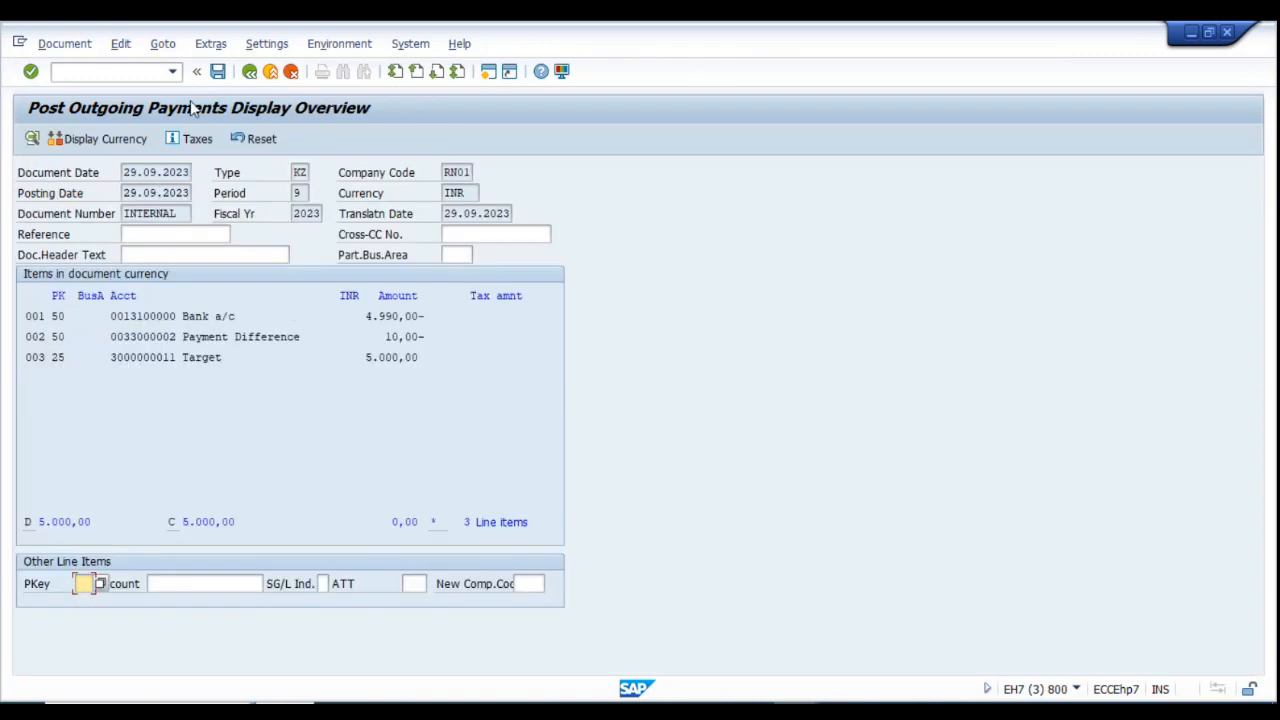
Simulate the general ledger for the payment and check the profit centers of the bank and Payment Difference lines.
click(64, 43)
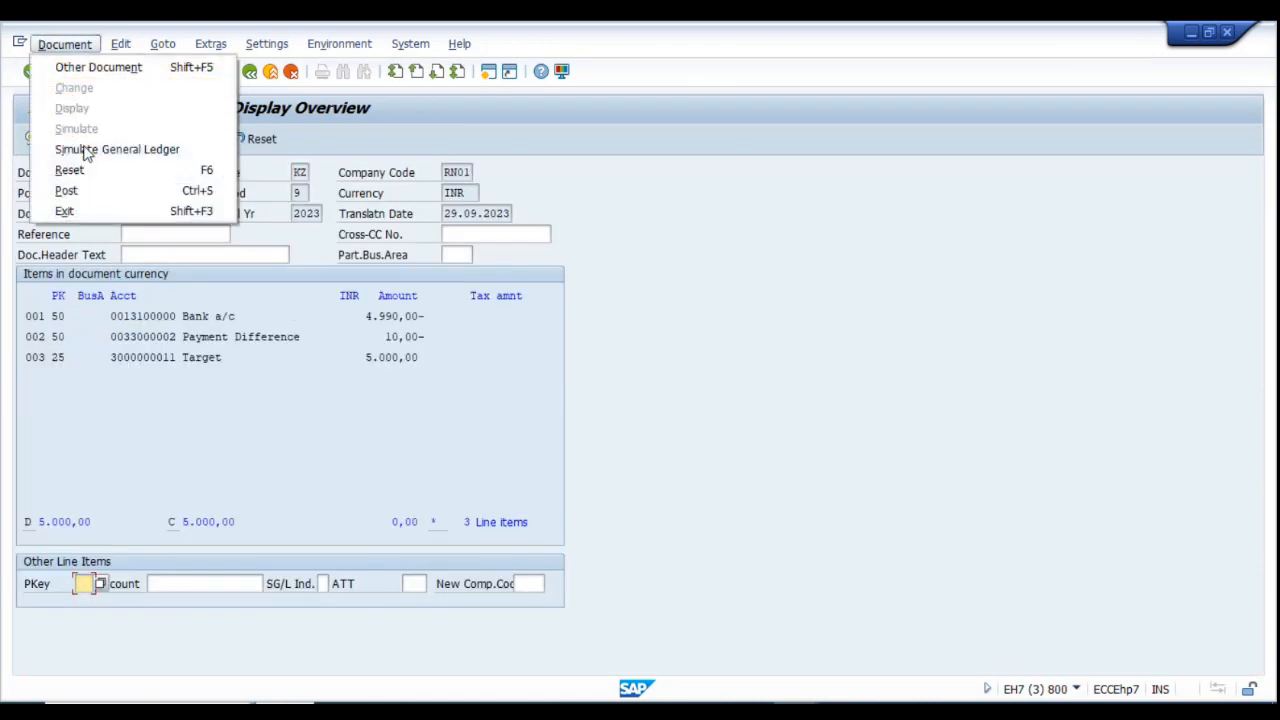
click(85, 150)
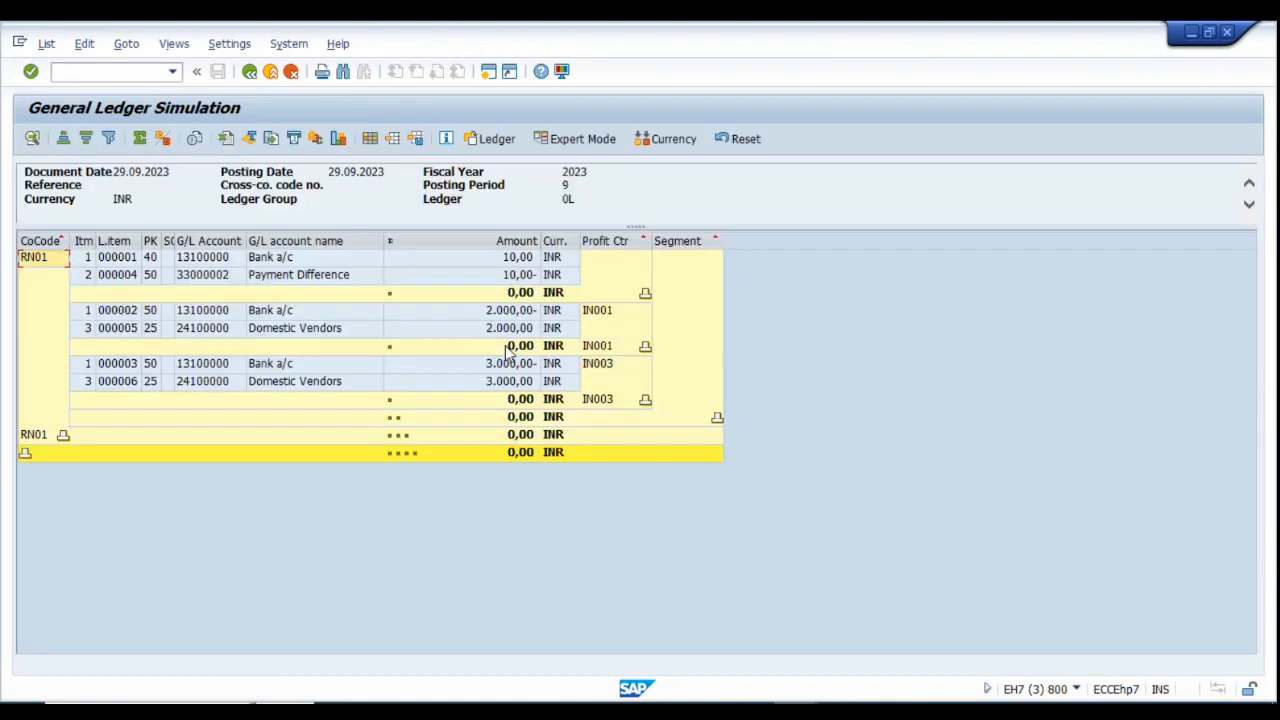
click(612, 258)
click(620, 275)
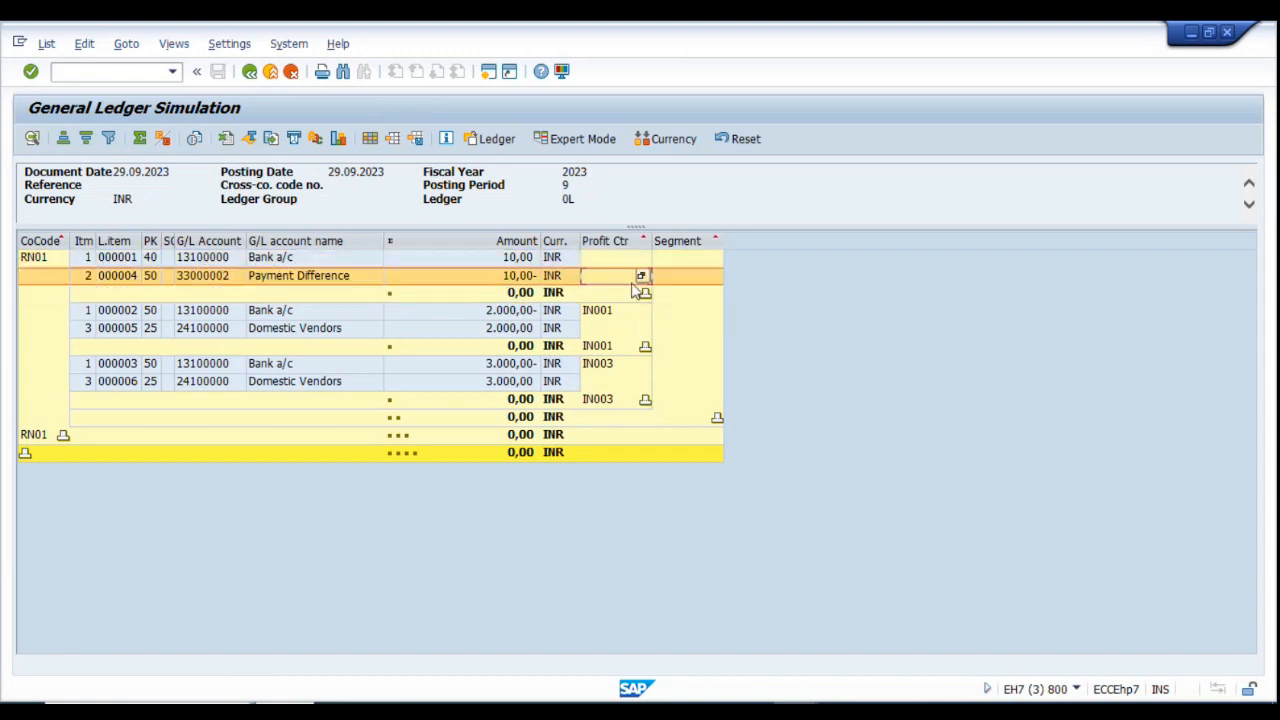
In the implementation guide session, open Assign Default Profit Center to Accounts under General Ledger Accounting (New) for company code RN01.
key(alt+Tab)
key(alt+Tab)
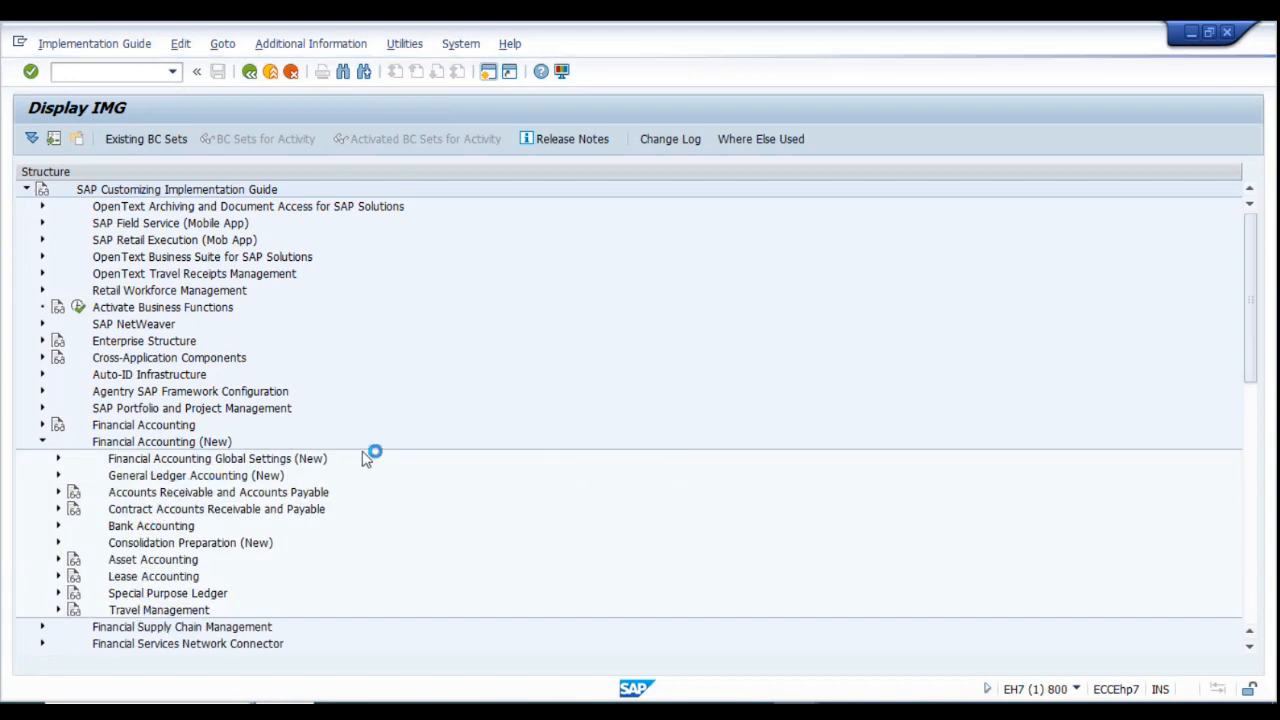
click(58, 476)
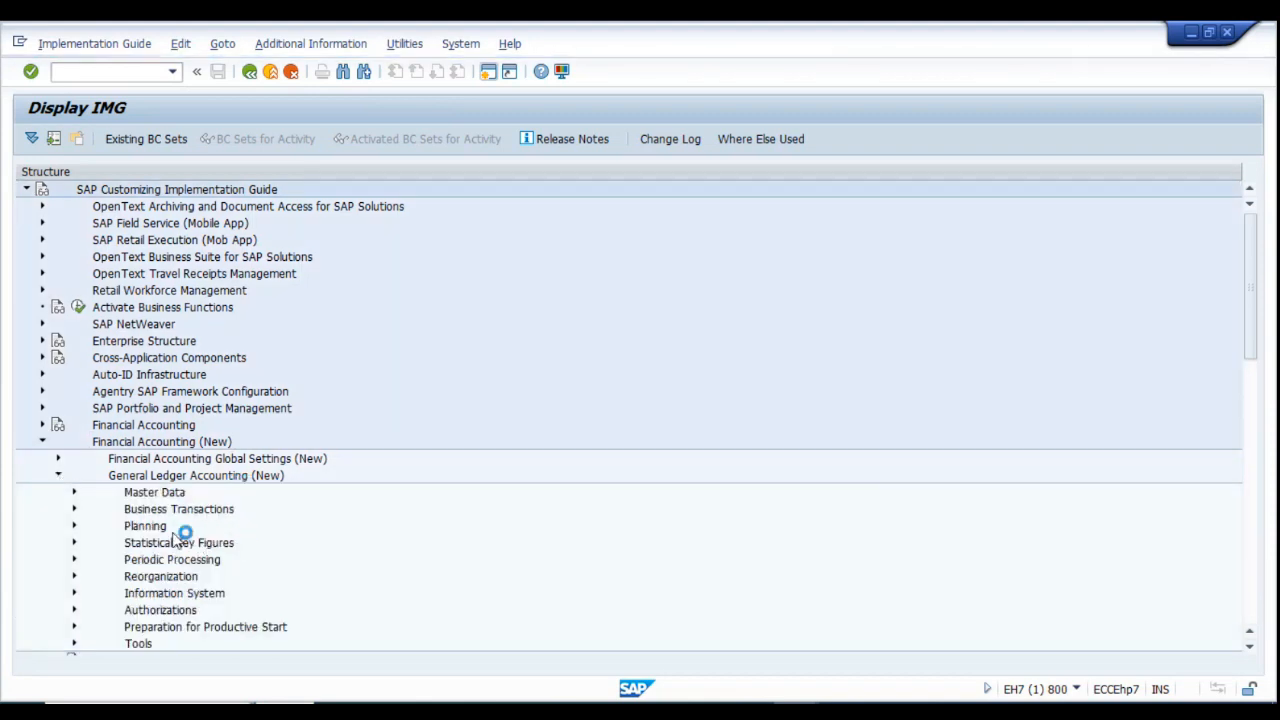
click(152, 493)
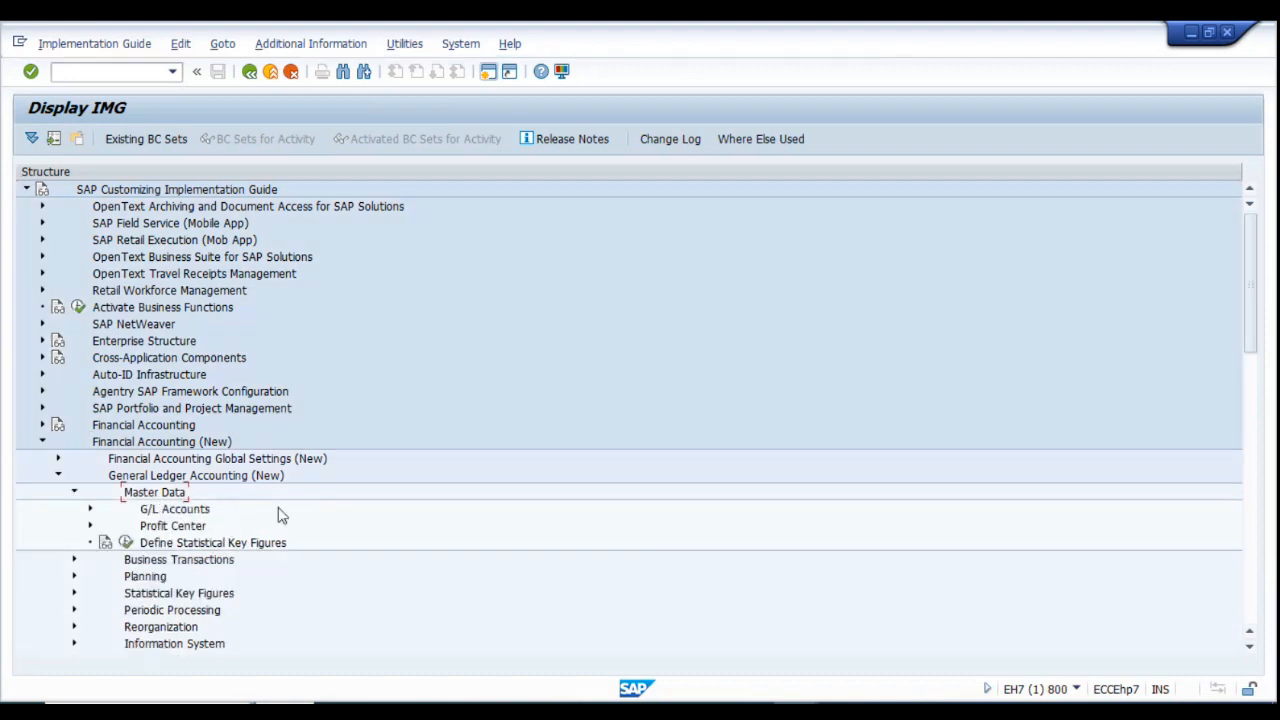
double_click(280, 516)
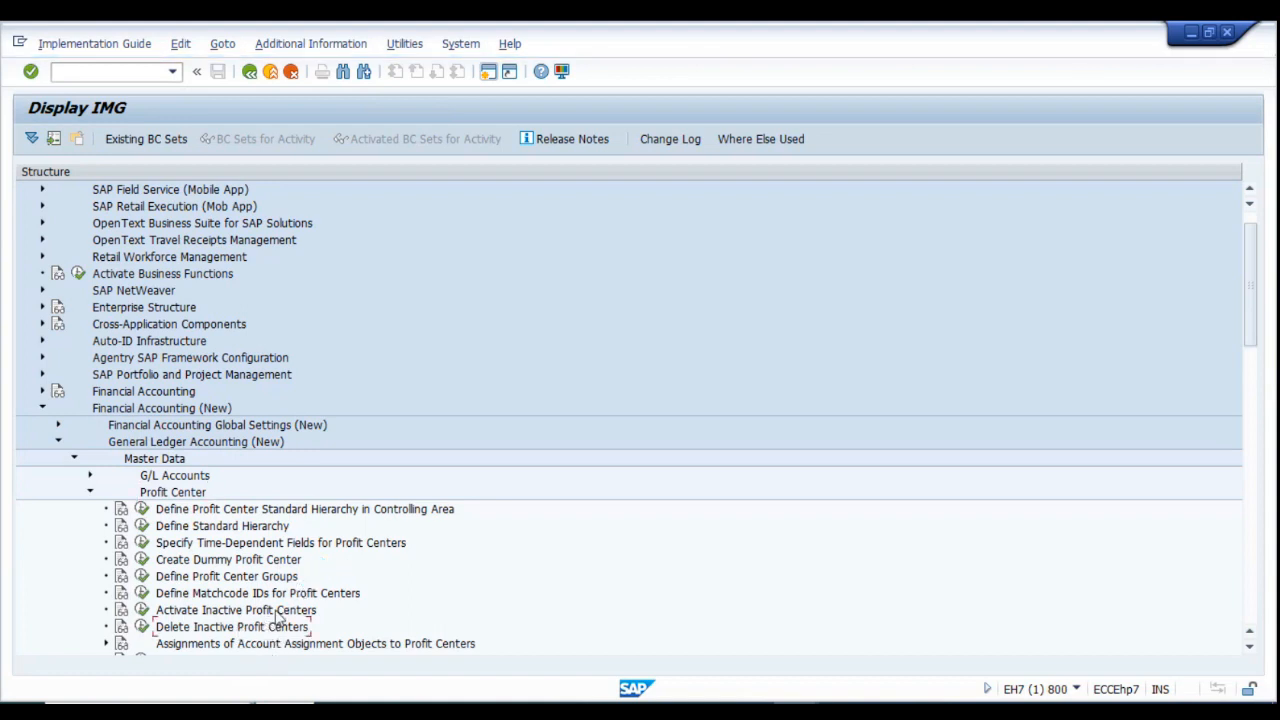
scroll(311, 613, down, 2)
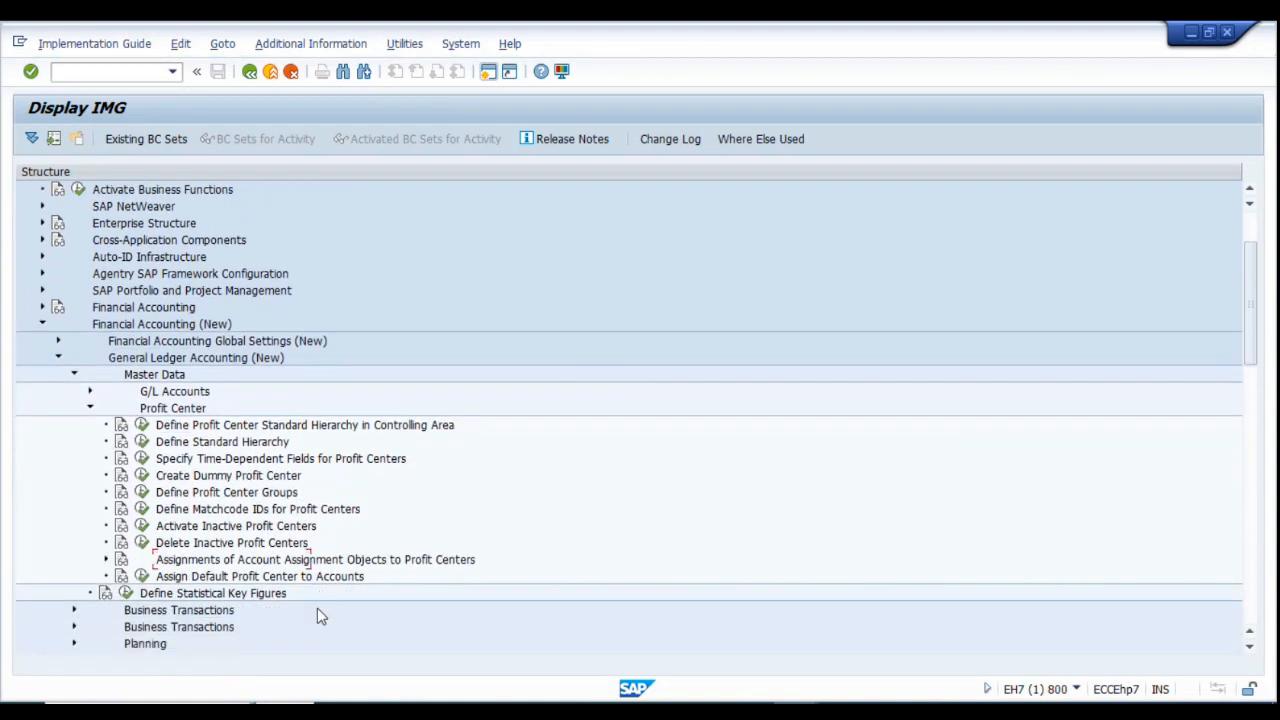
click(240, 577)
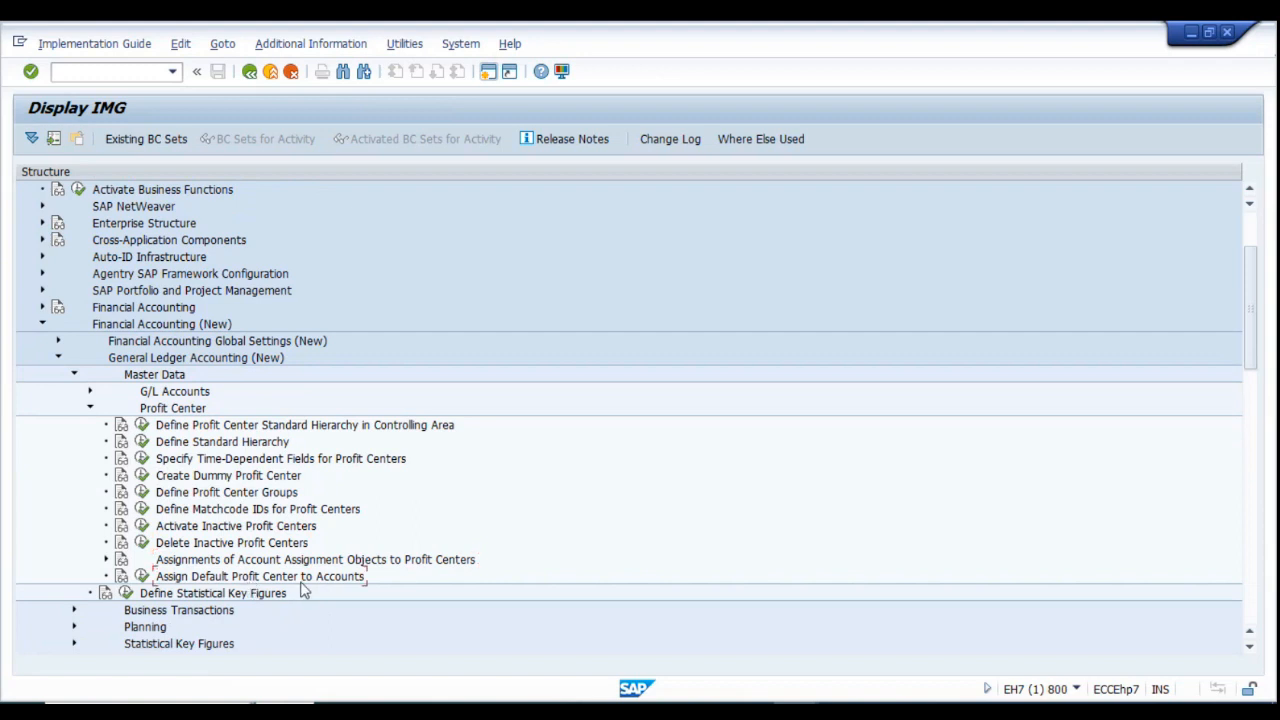
click(143, 578)
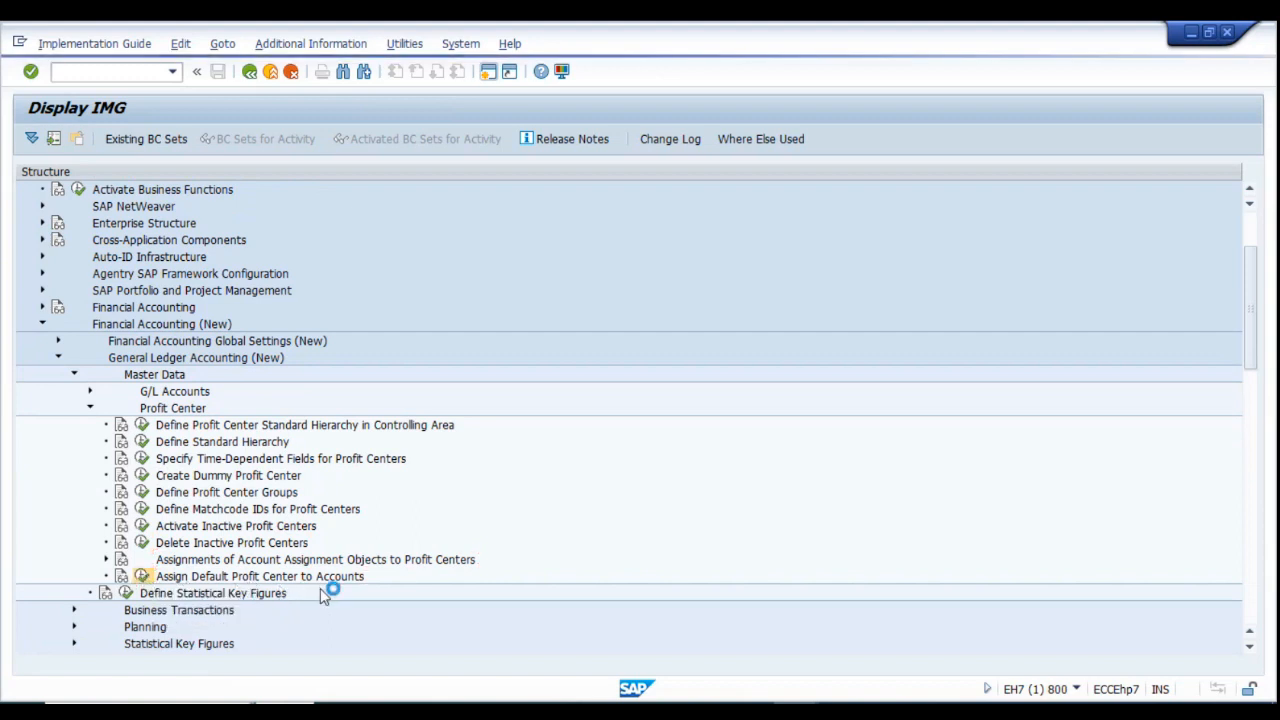
click(156, 342)
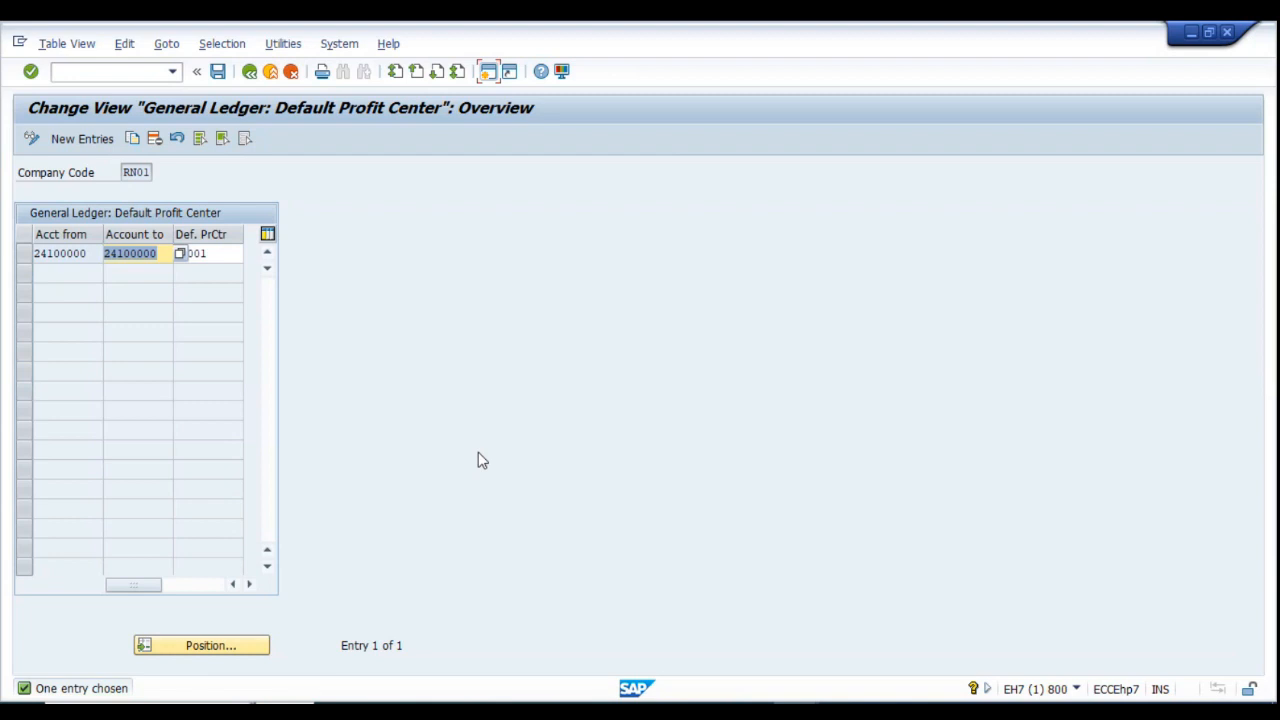
Examine the default profit center assigned to the existing G/L account range.
click(218, 253)
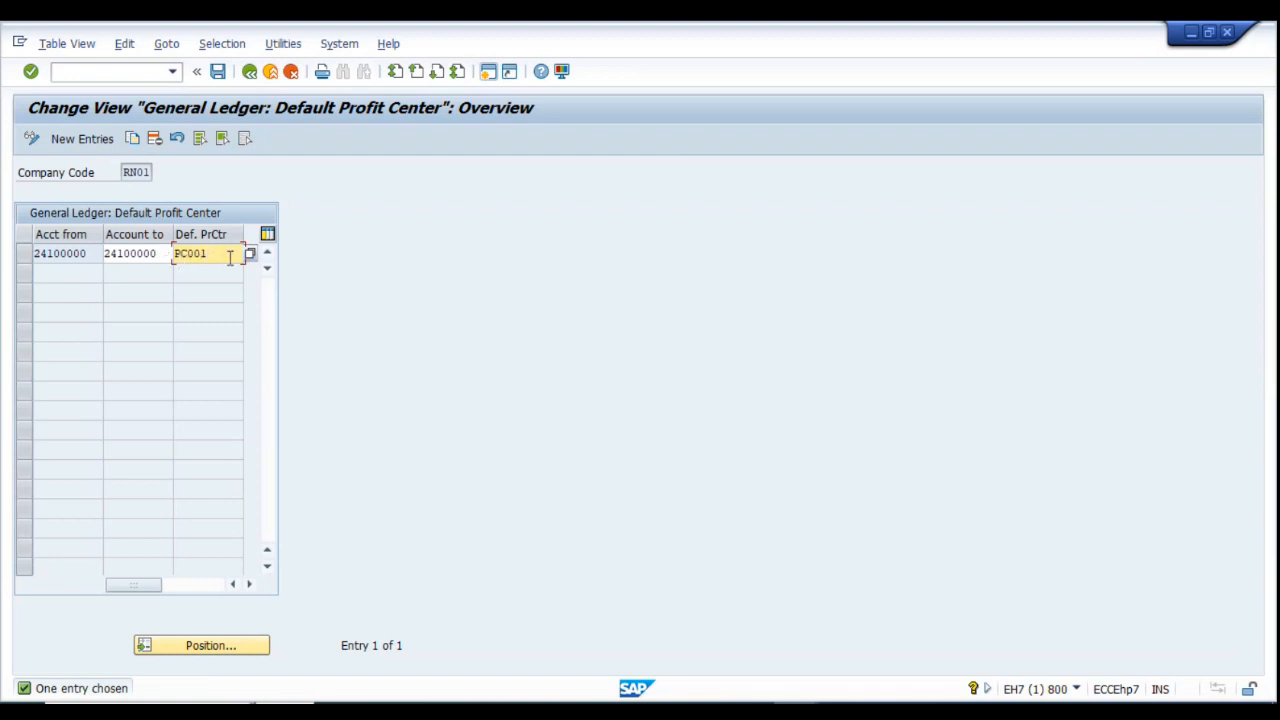
drag(230, 257, 176, 256)
click(215, 257)
Start transaction KE53 in a new session and display the master data of profit center PC001 in controlling area RN00.
click(488, 74)
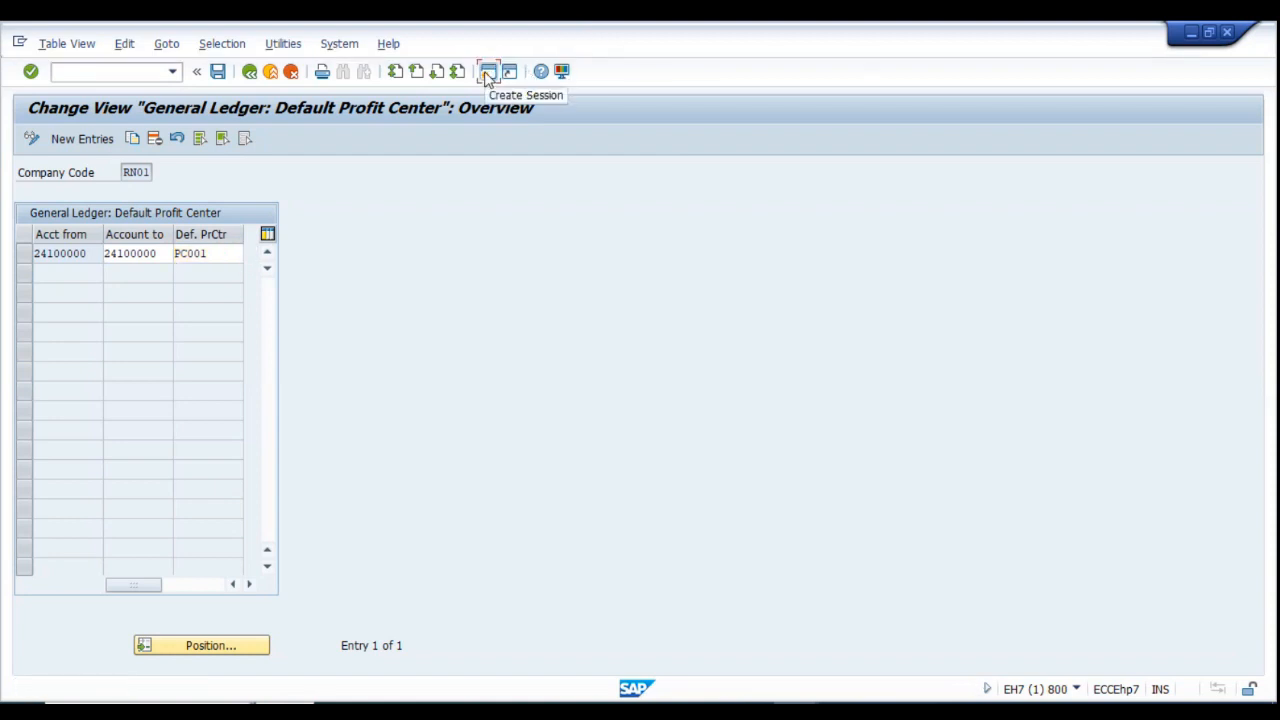
click(488, 74)
text(ke)
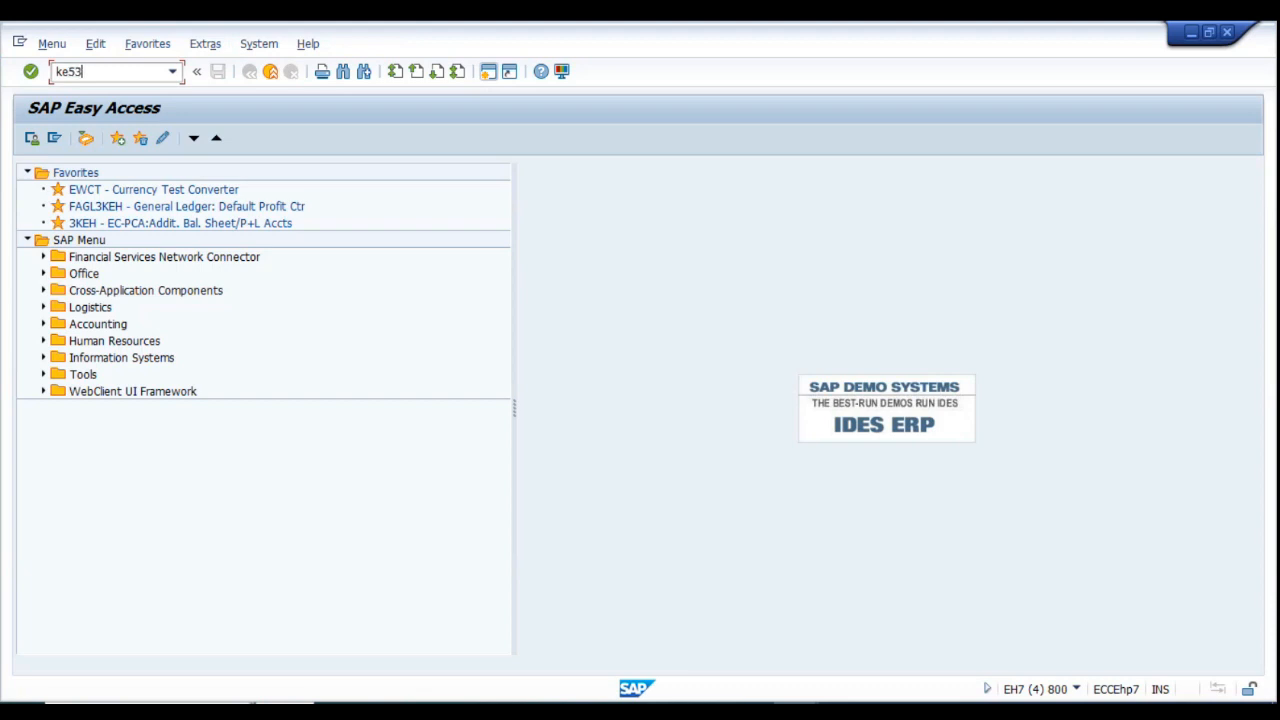
text(53)
key(Return)
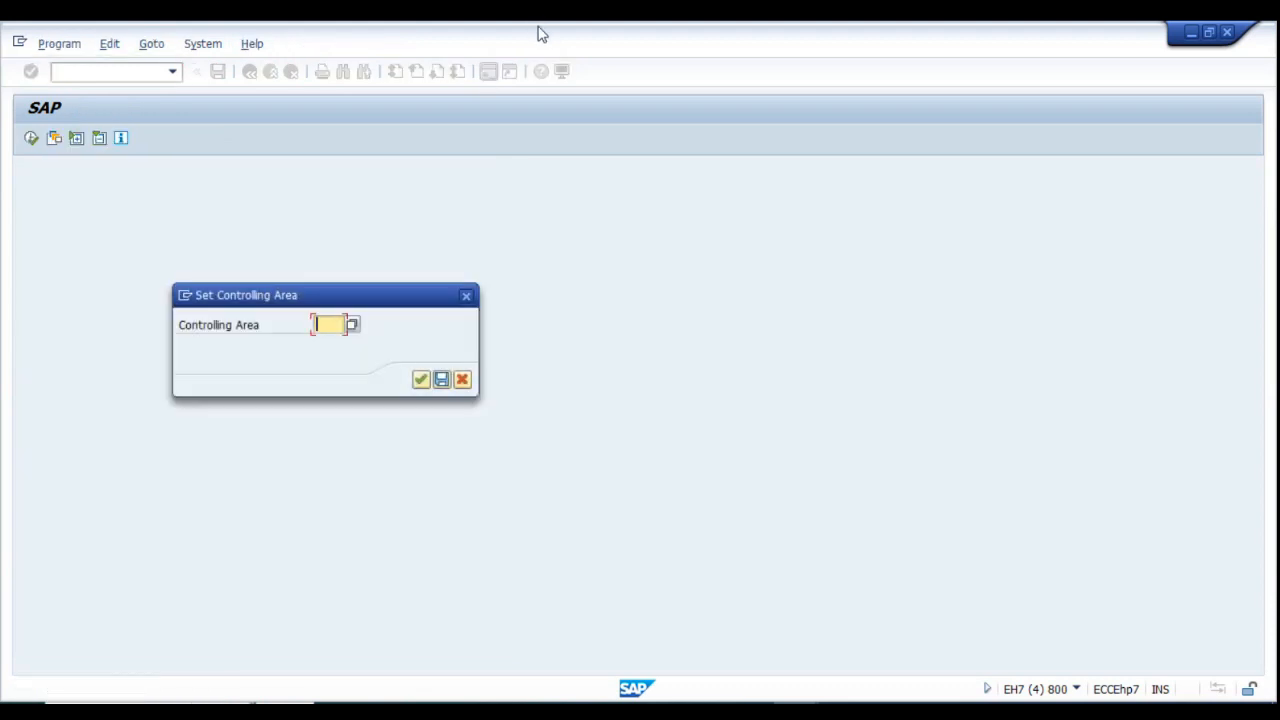
text(RN01)
key(Return)
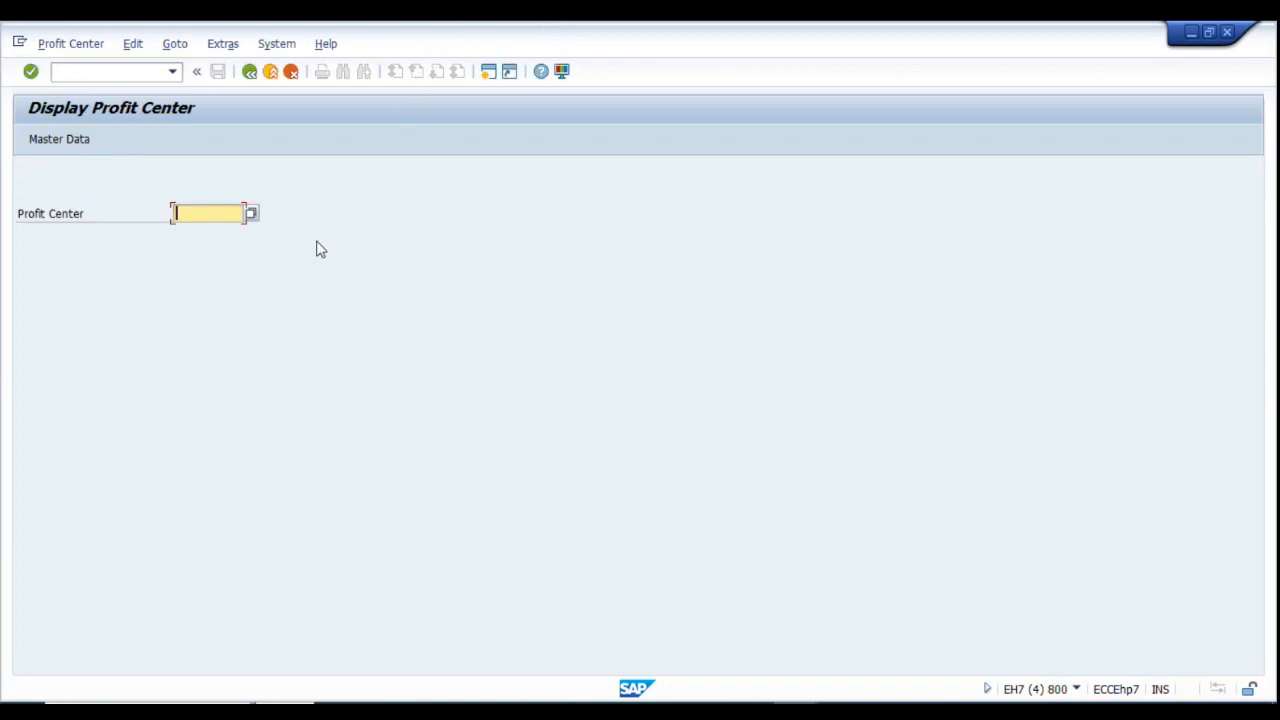
text(PC001)
click(88, 145)
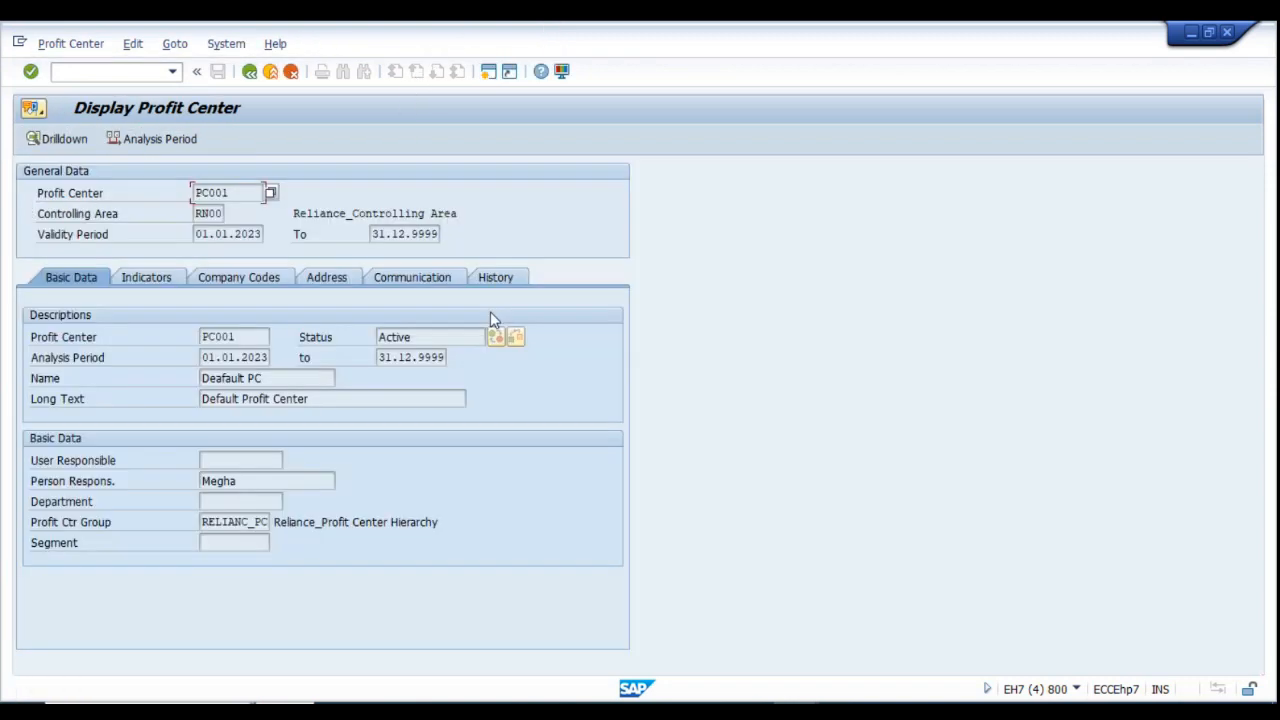
Check the company codes assigned to profit center PC001 and close its session.
click(262, 284)
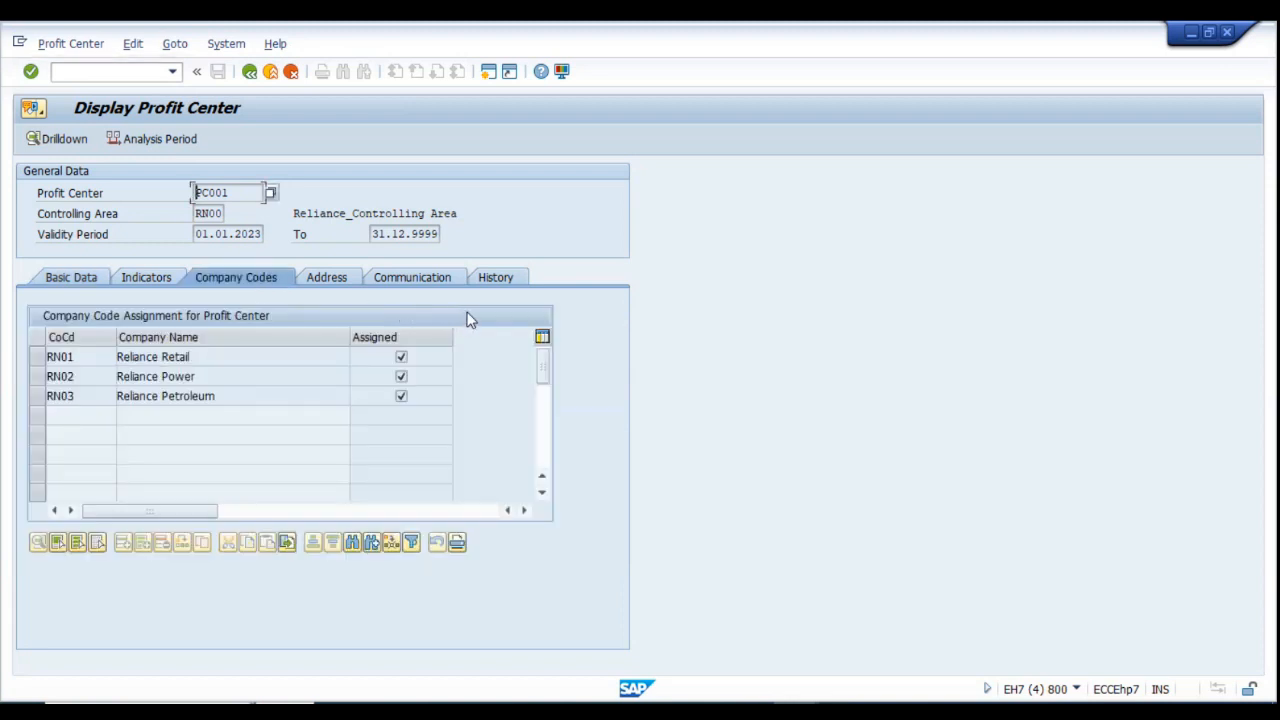
click(250, 72)
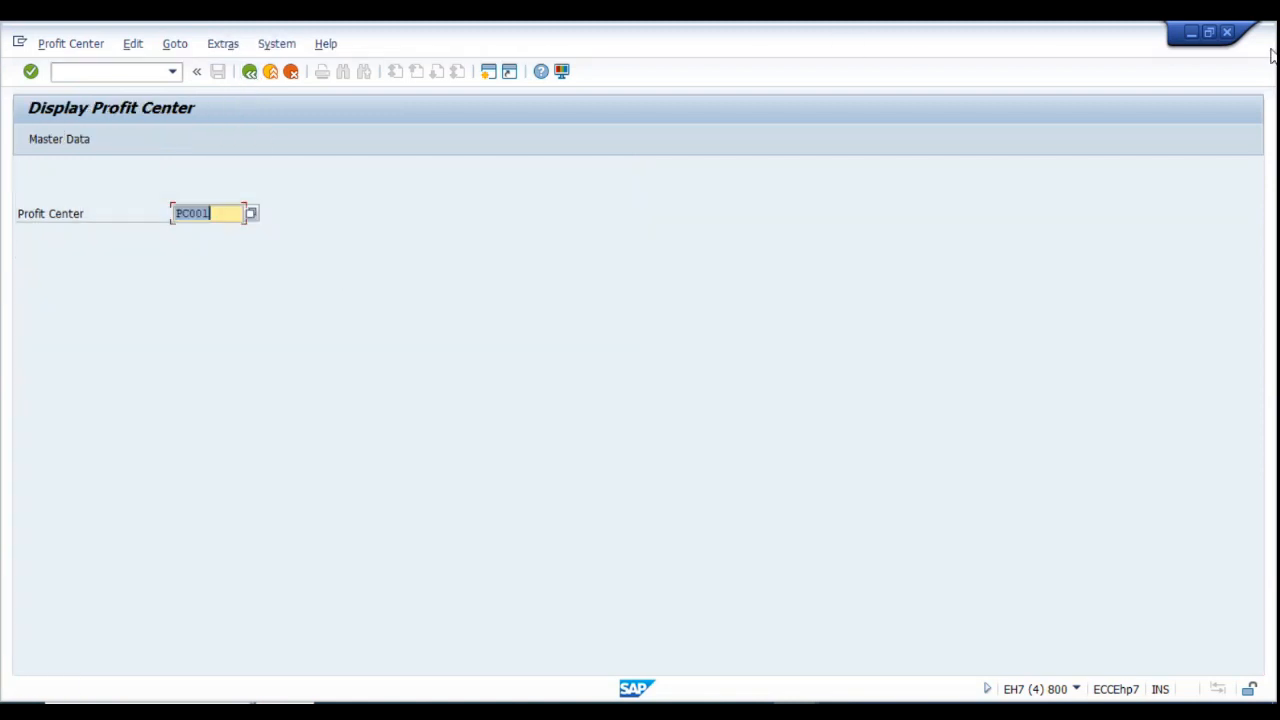
click(1227, 32)
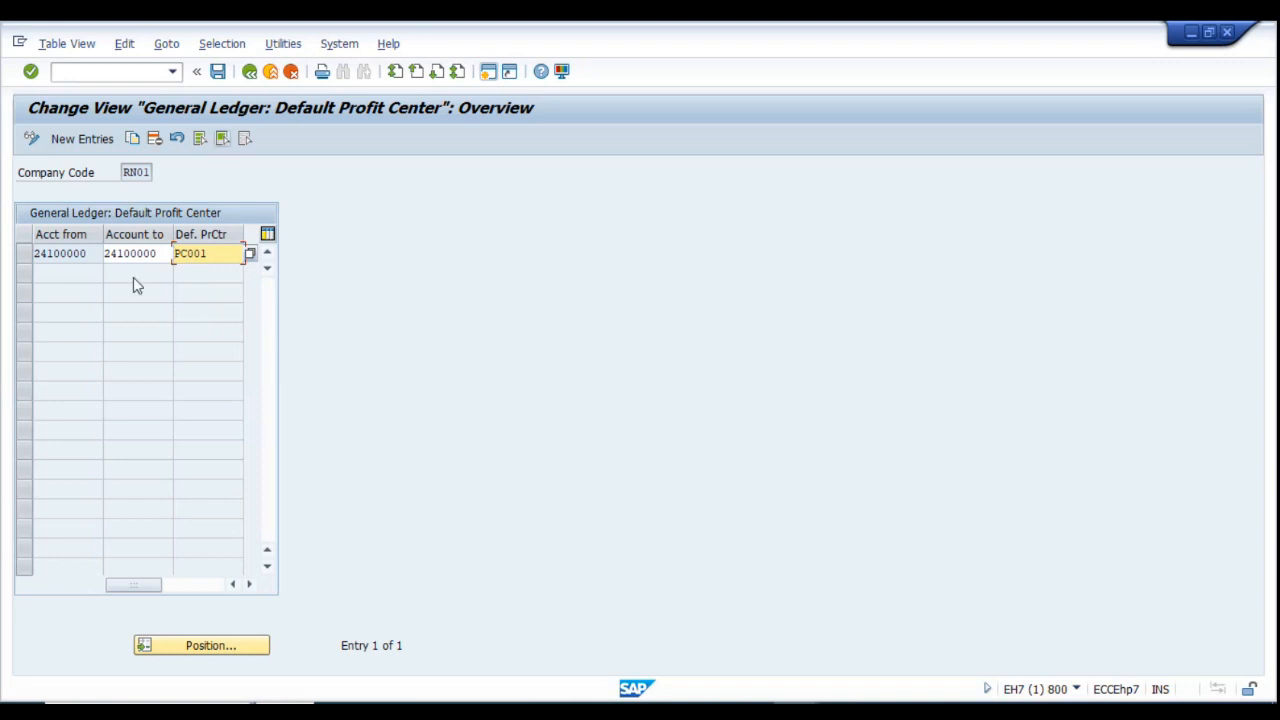
Compare the account in the default profit center entry with the Bank and Payment Difference accounts in the General Ledger Simulation.
click(53, 256)
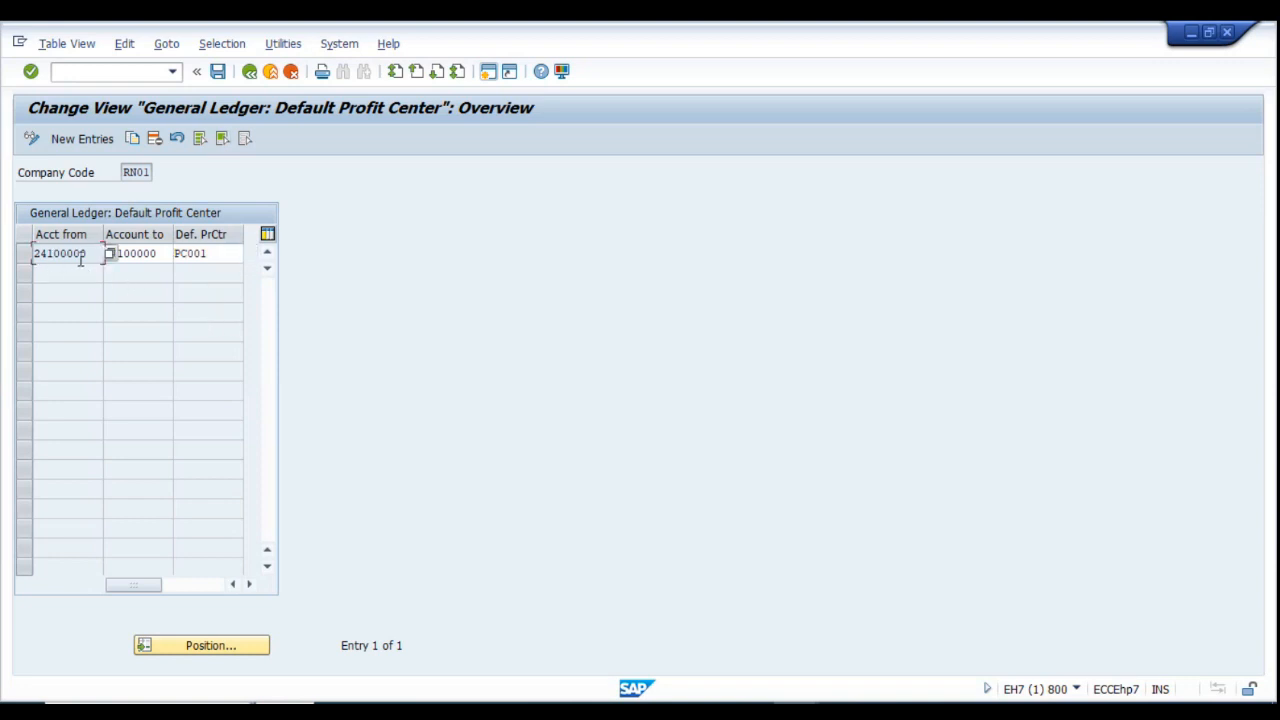
key(alt+Tab)
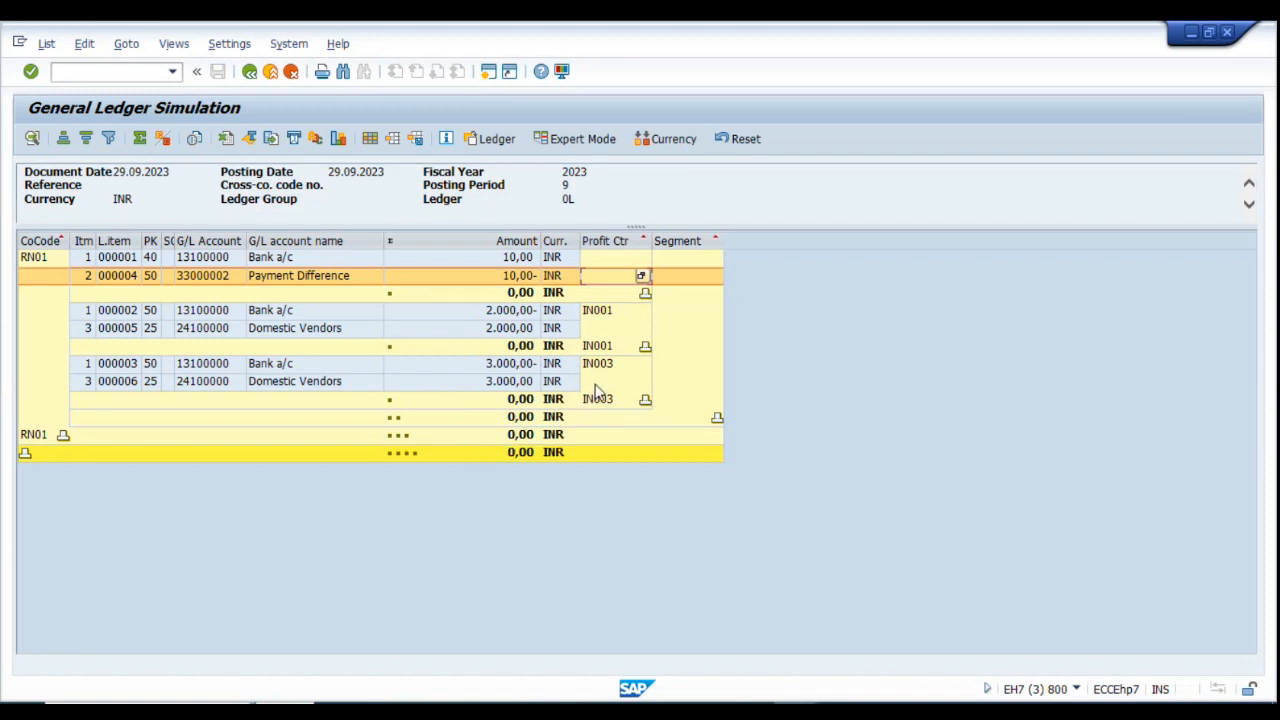
click(226, 260)
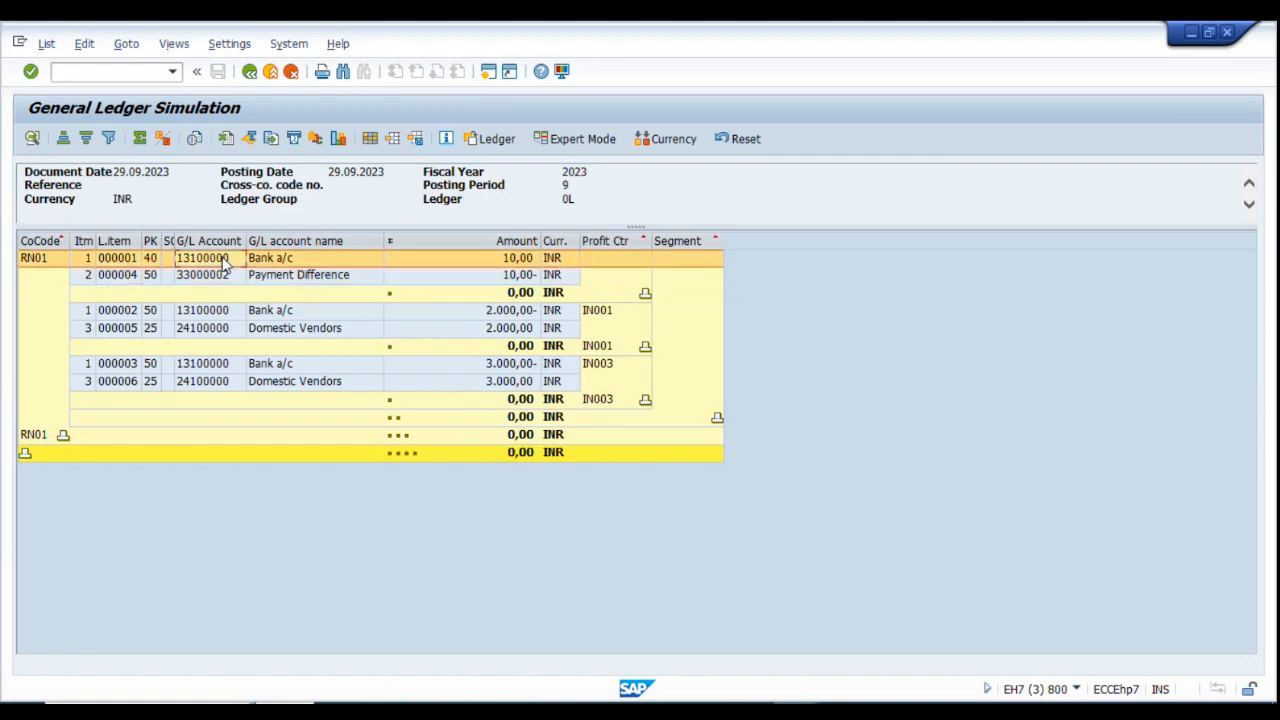
key(alt+Tab)
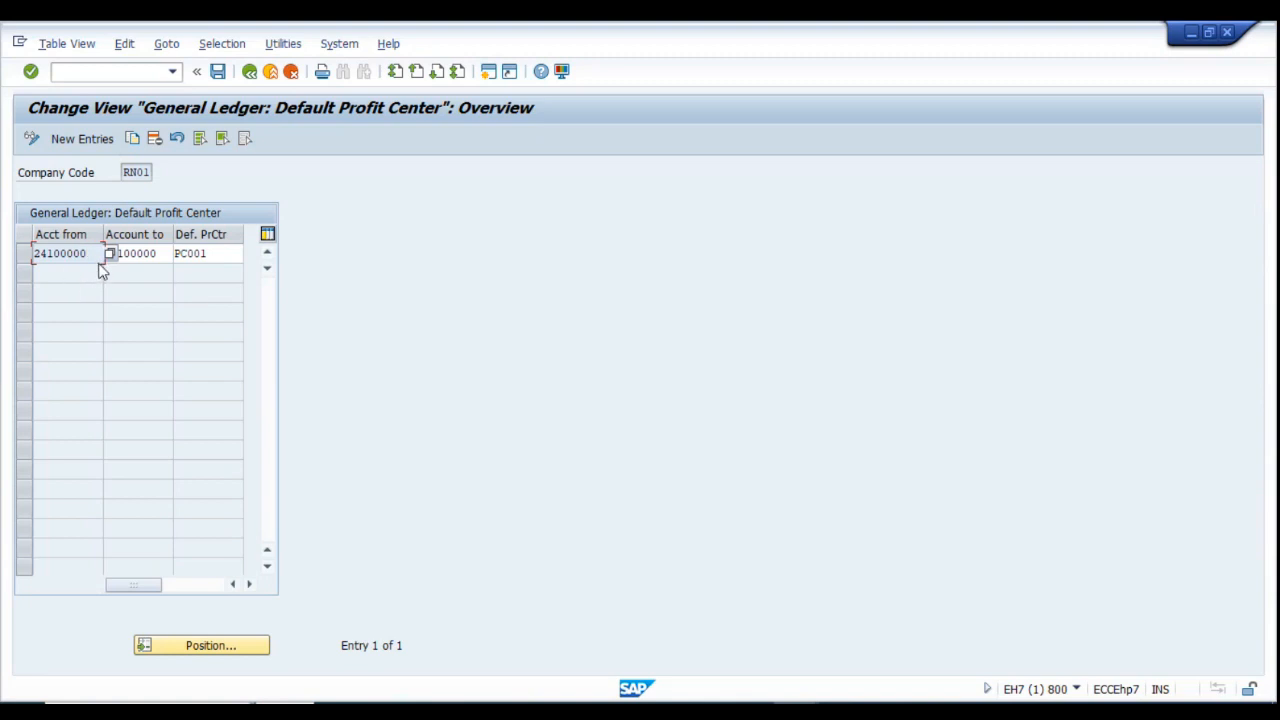
key(alt+Tab)
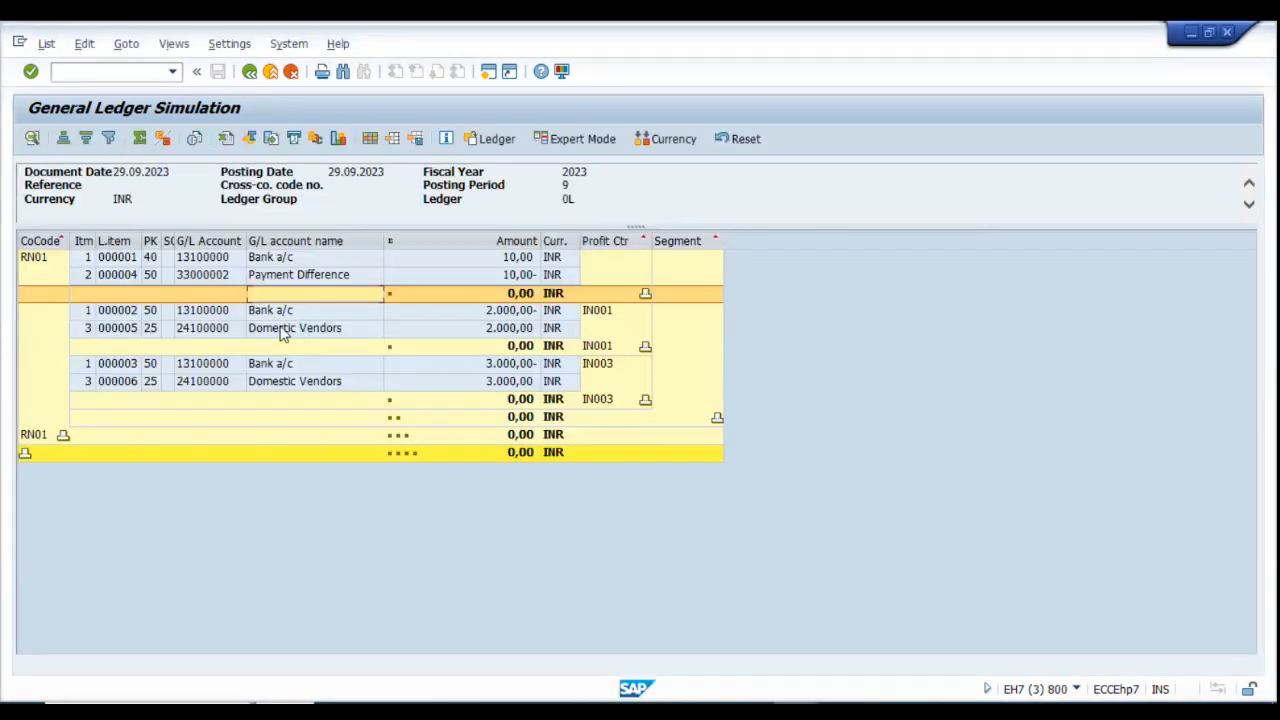
click(214, 278)
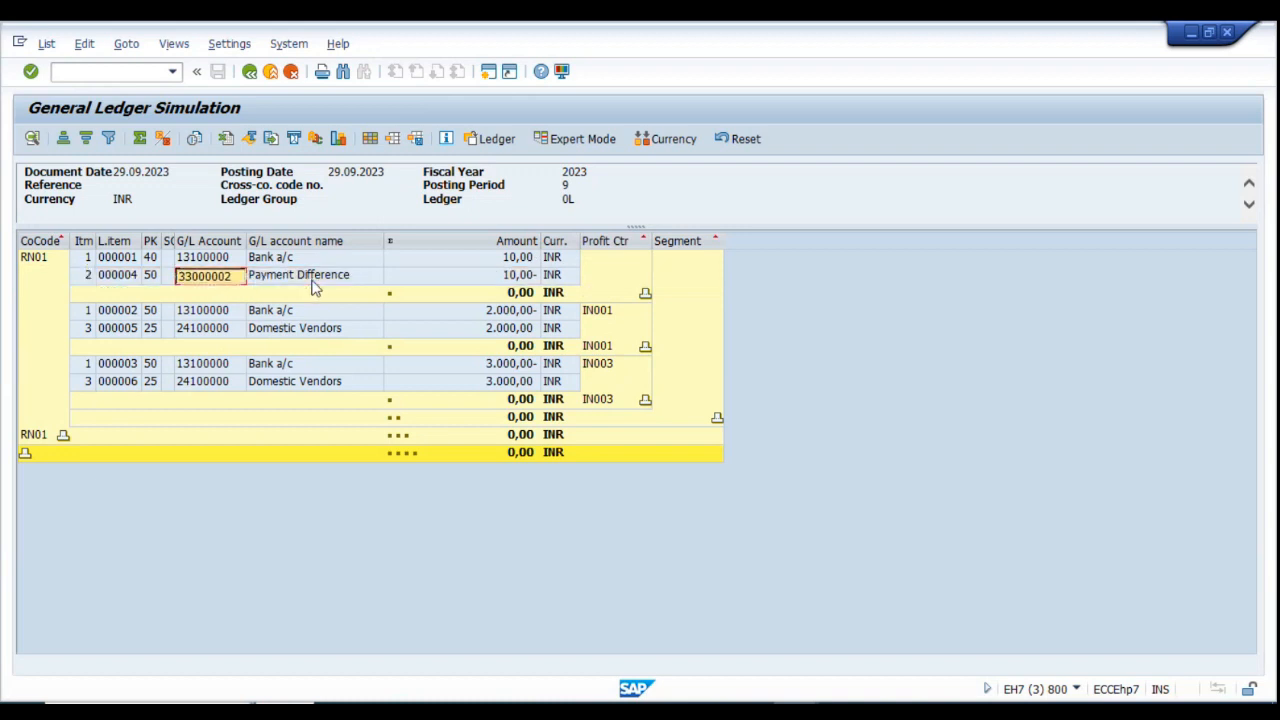
key(alt+Tab)
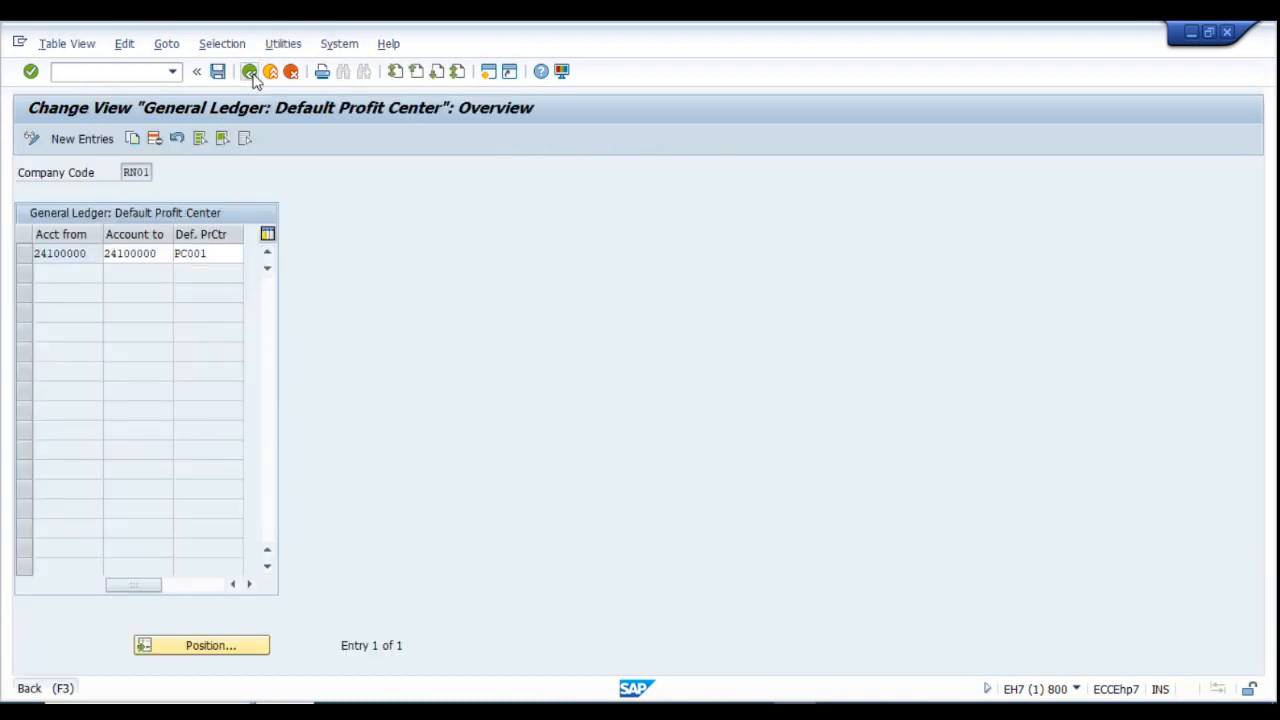
Leave the RN01 entries and open Assign Default Profit Center to Accounts for company code TE01.
click(249, 71)
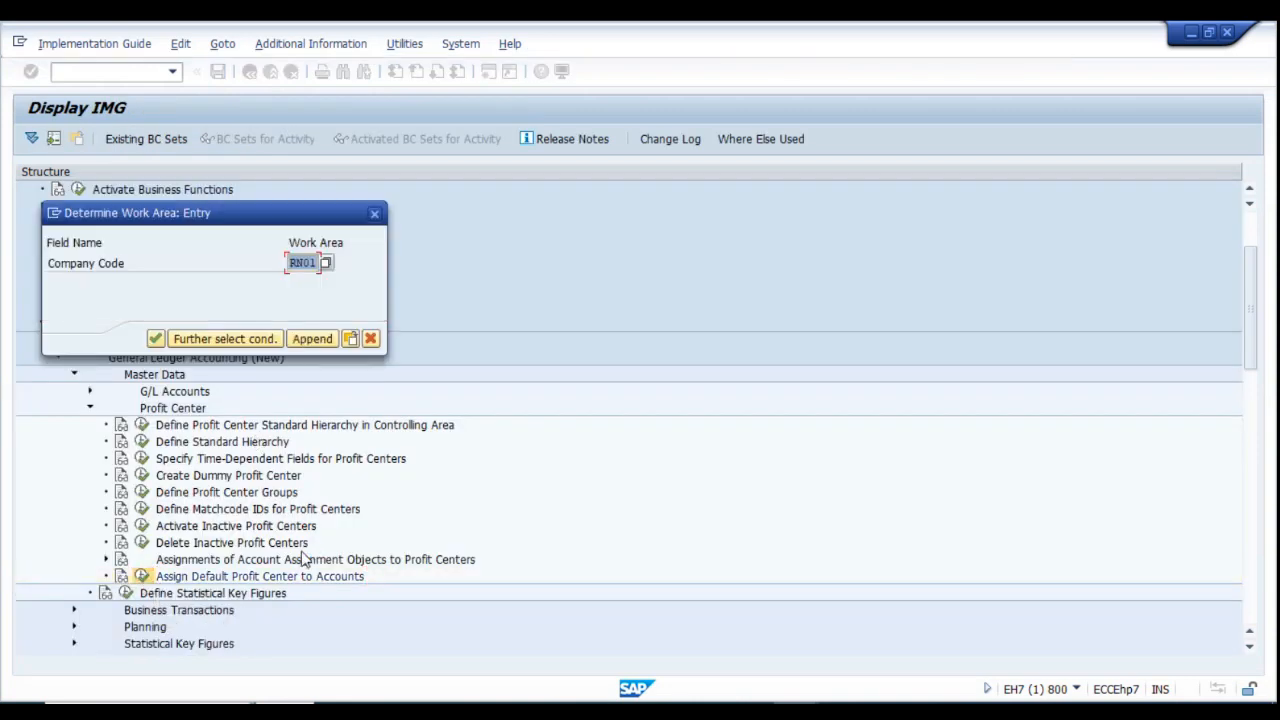
text(TE01)
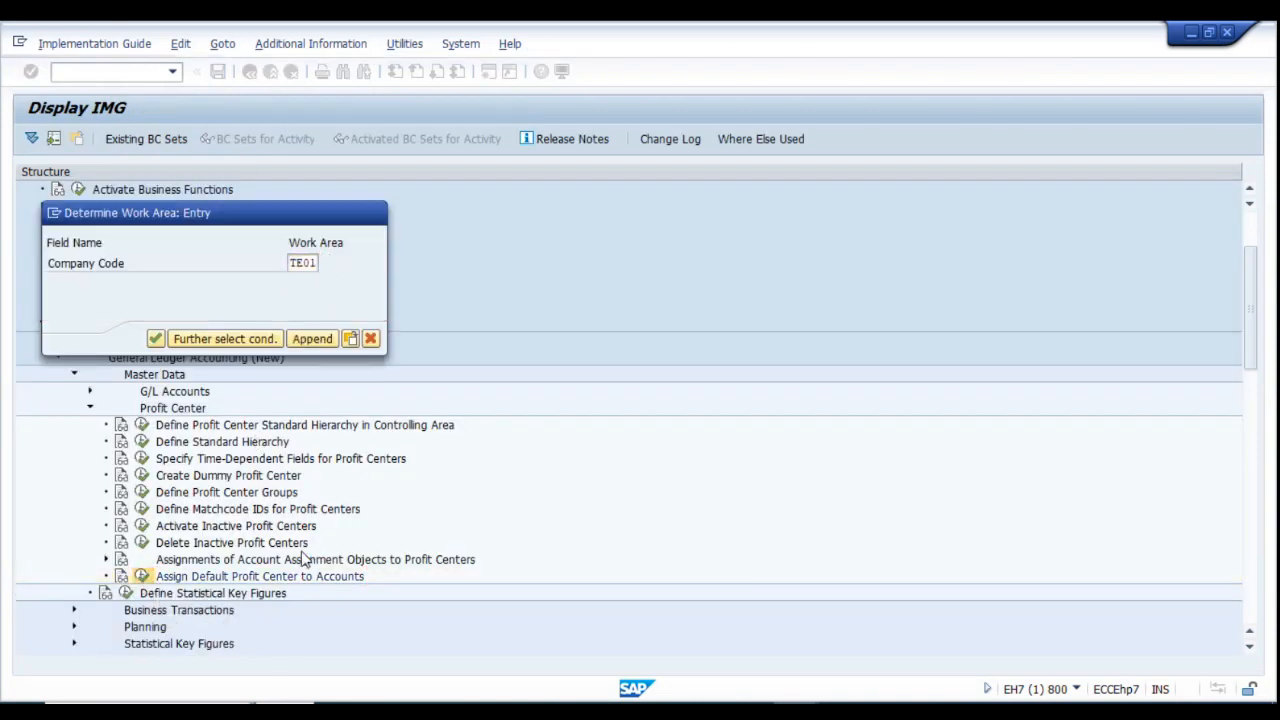
key(Return)
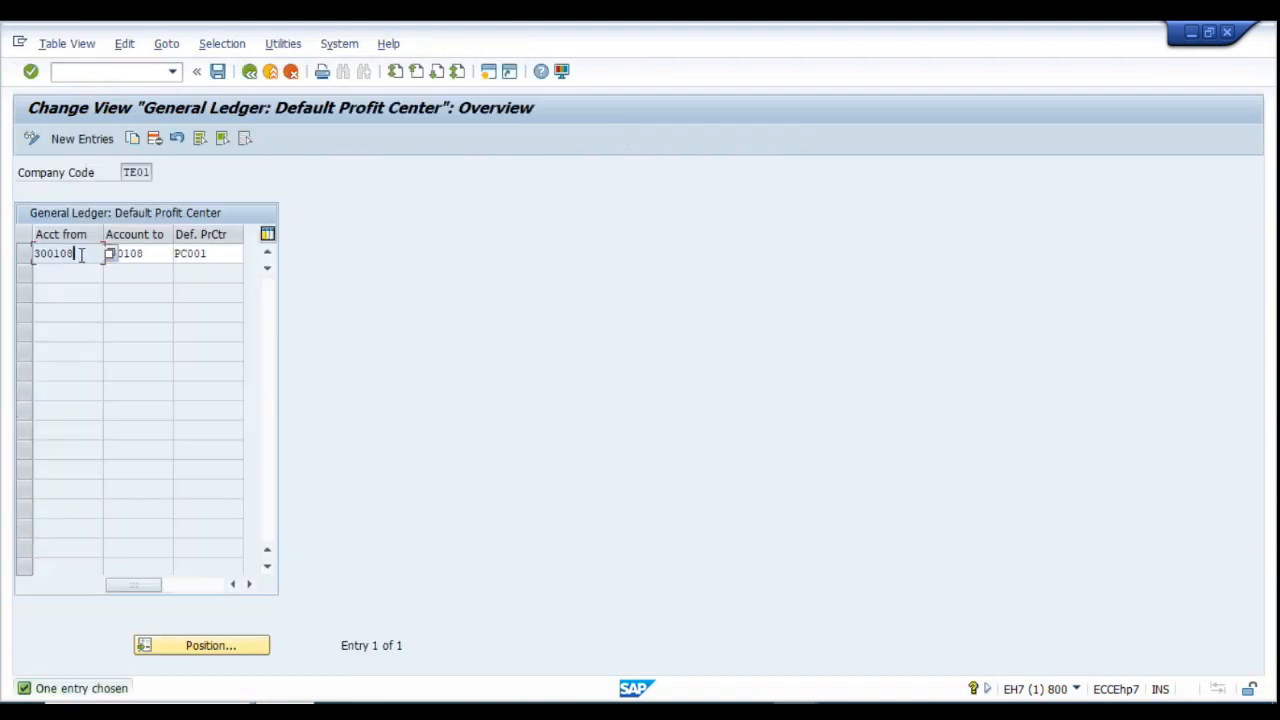
Copy account 300108 from the entry and search for it in transaction FS00 in a new session.
drag(80, 255, 30, 256)
click(490, 71)
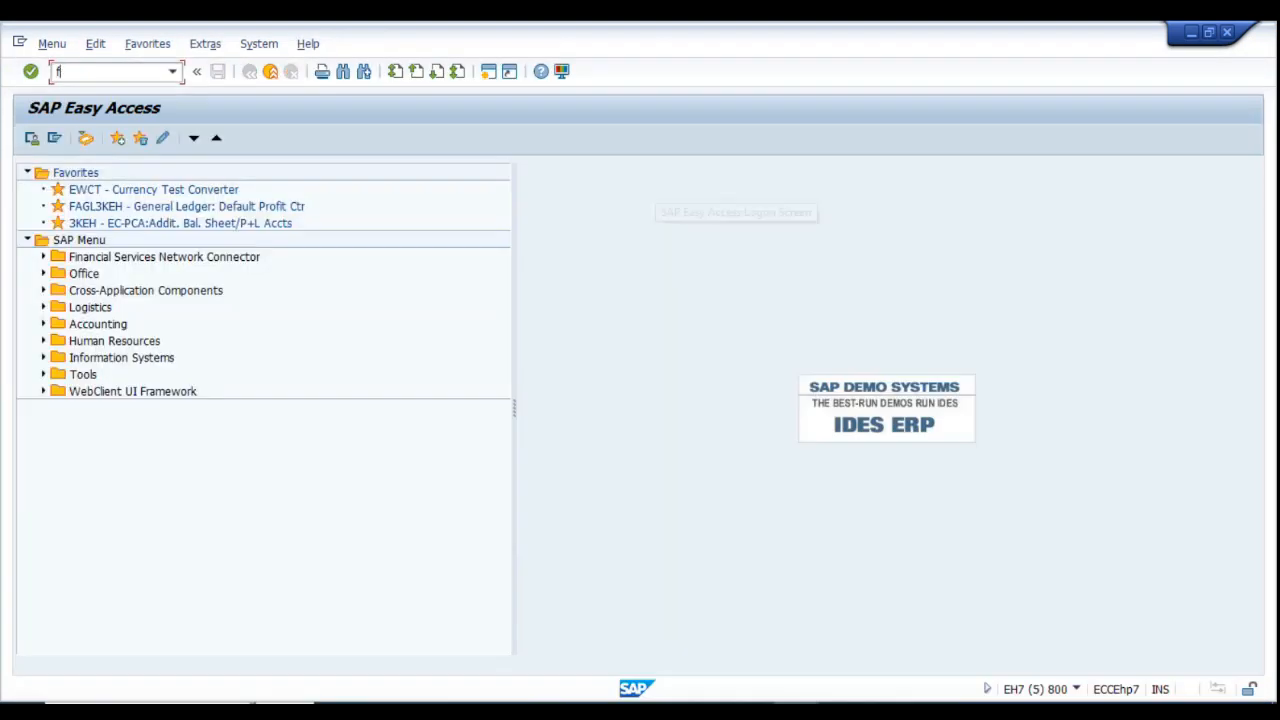
text(fs00)
key(Return)
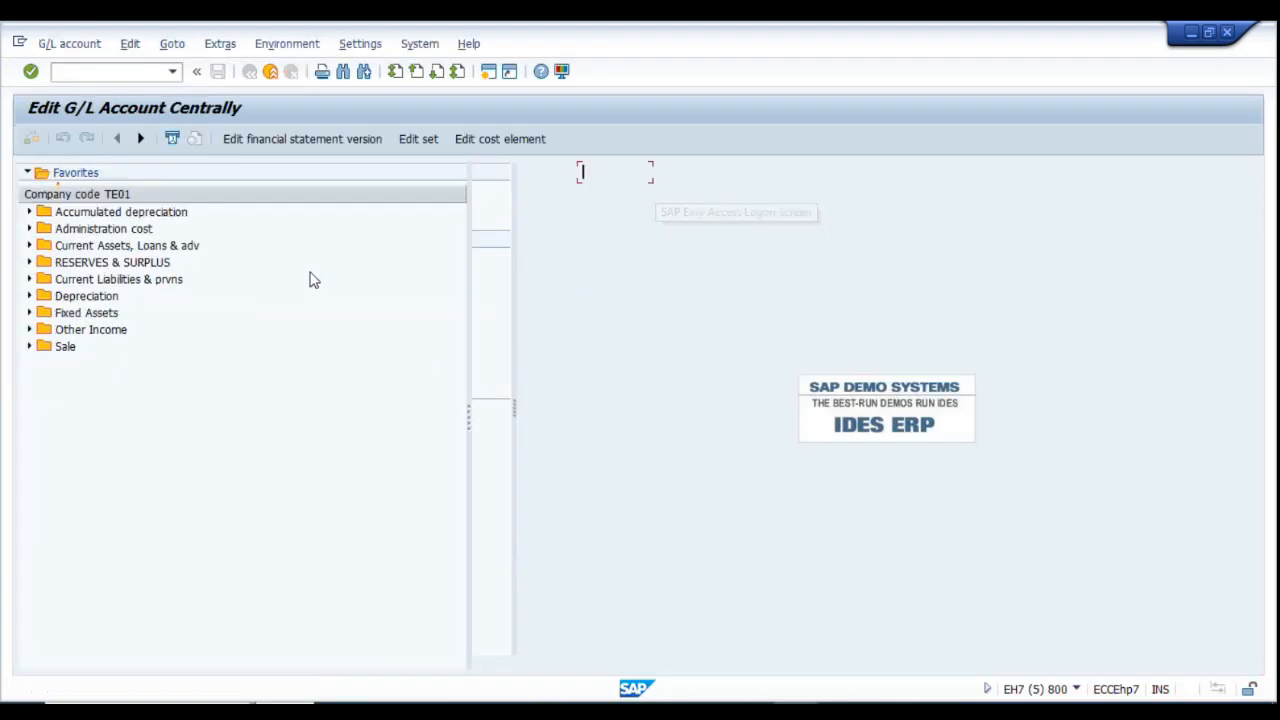
click(31, 173)
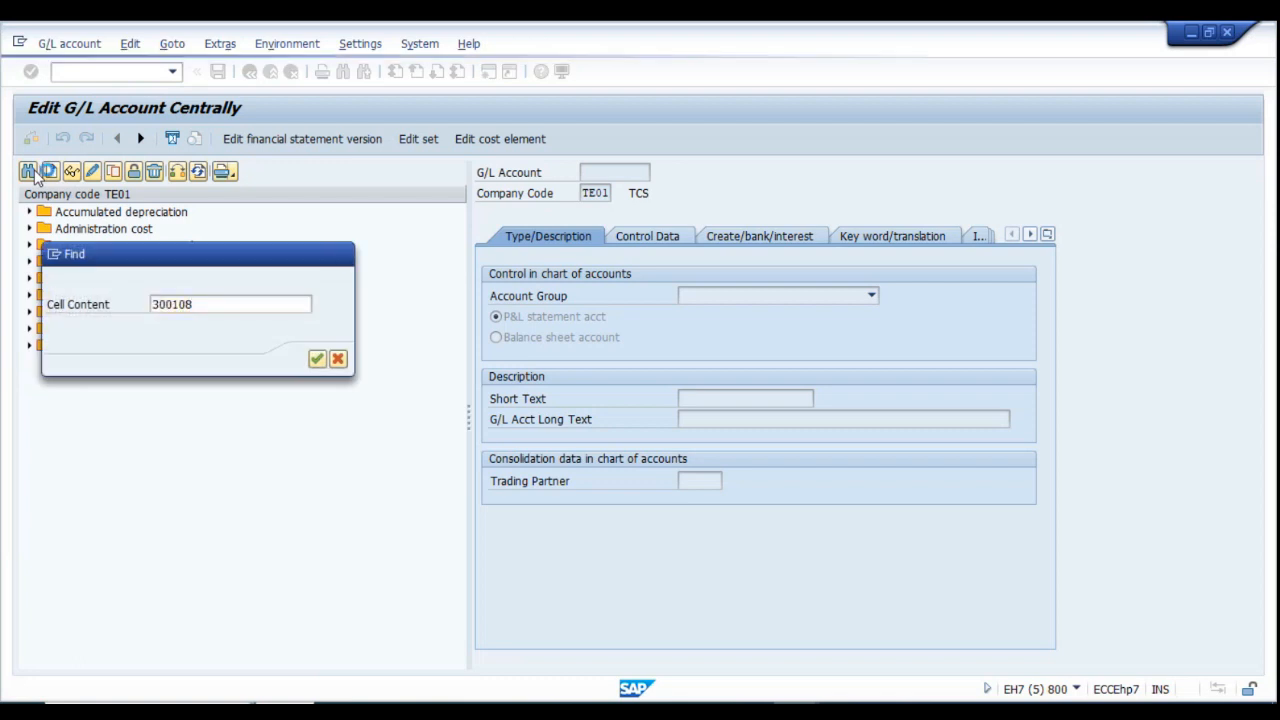
key(Return)
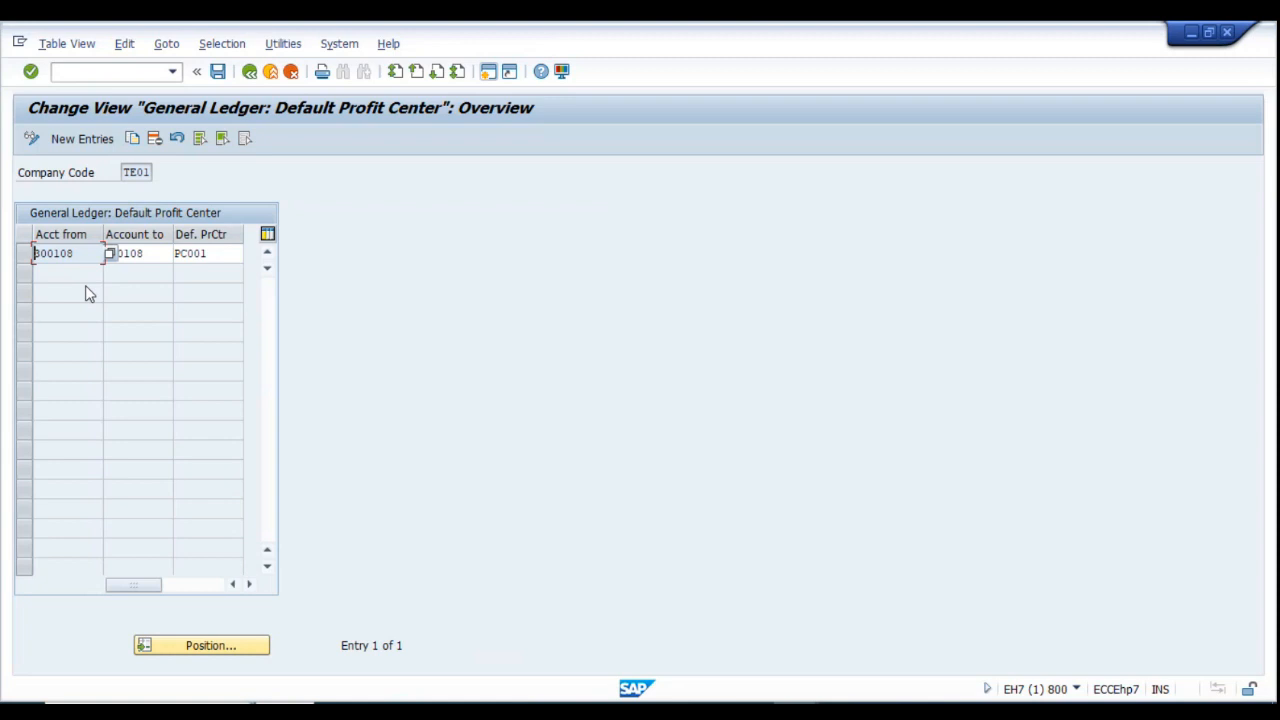
Leave the TE01 entries and reopen Assign Default Profit Center to Accounts for company code RN01.
click(249, 71)
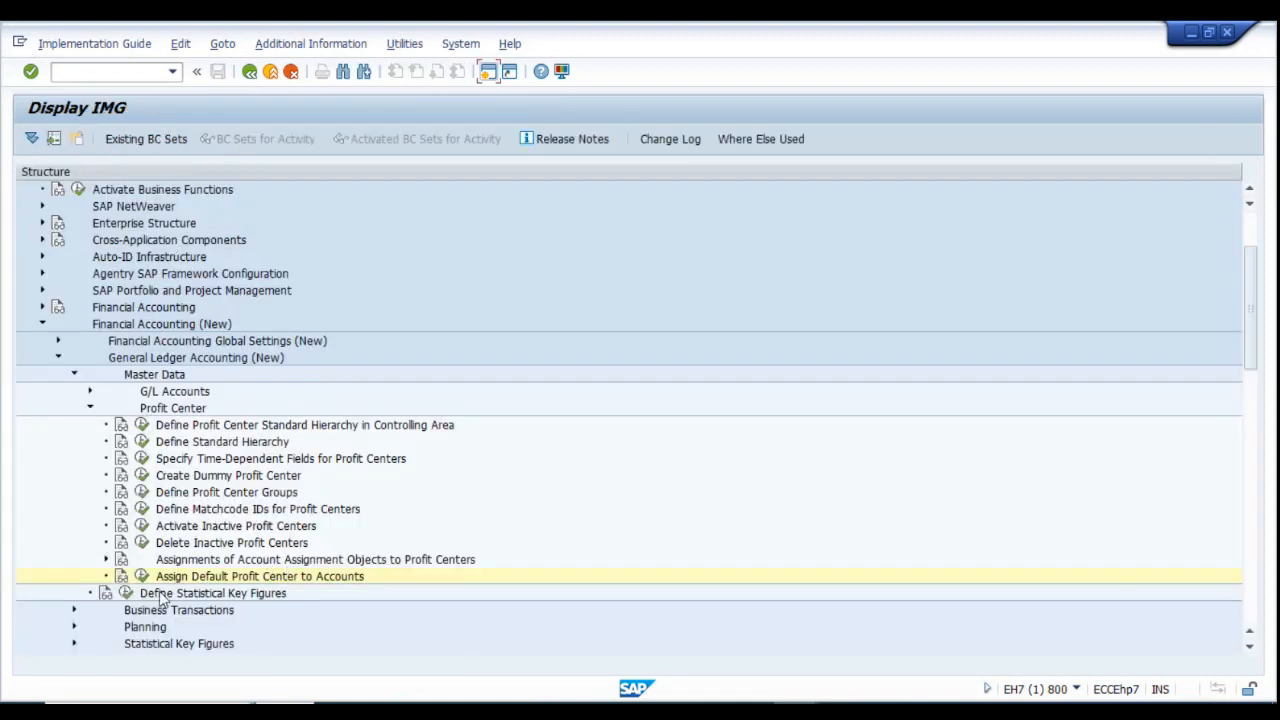
click(142, 577)
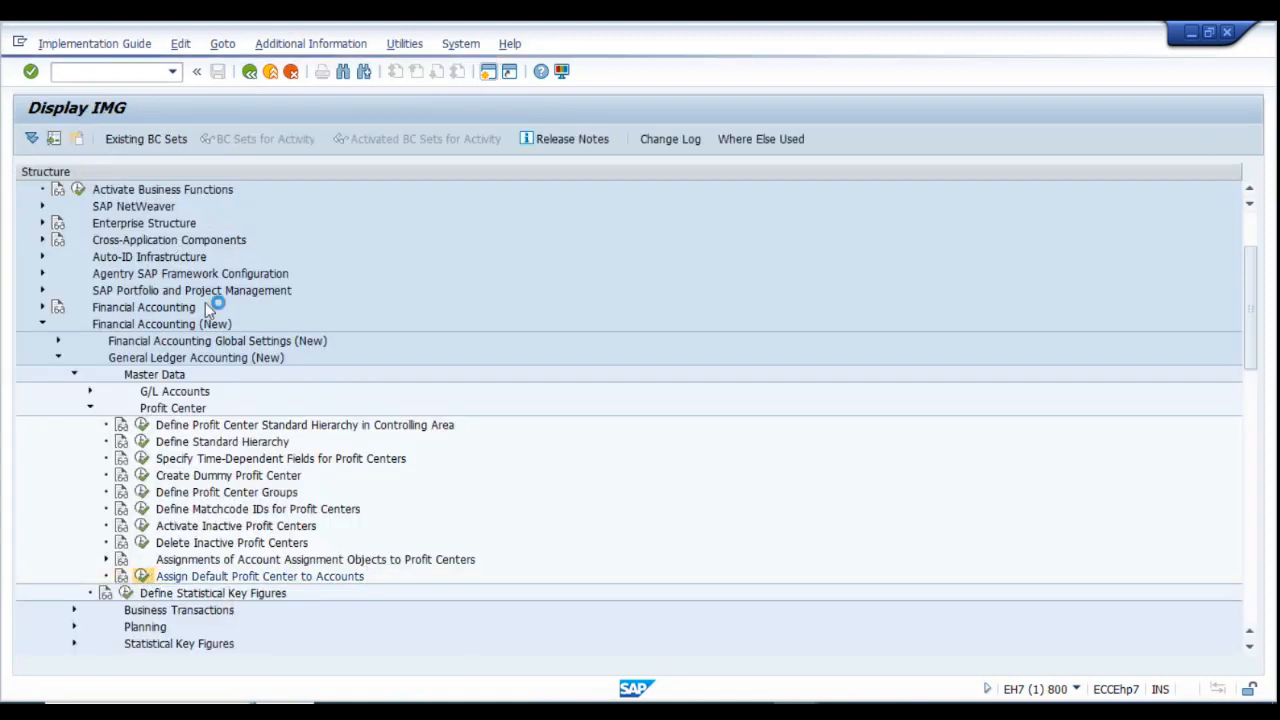
text(tes)
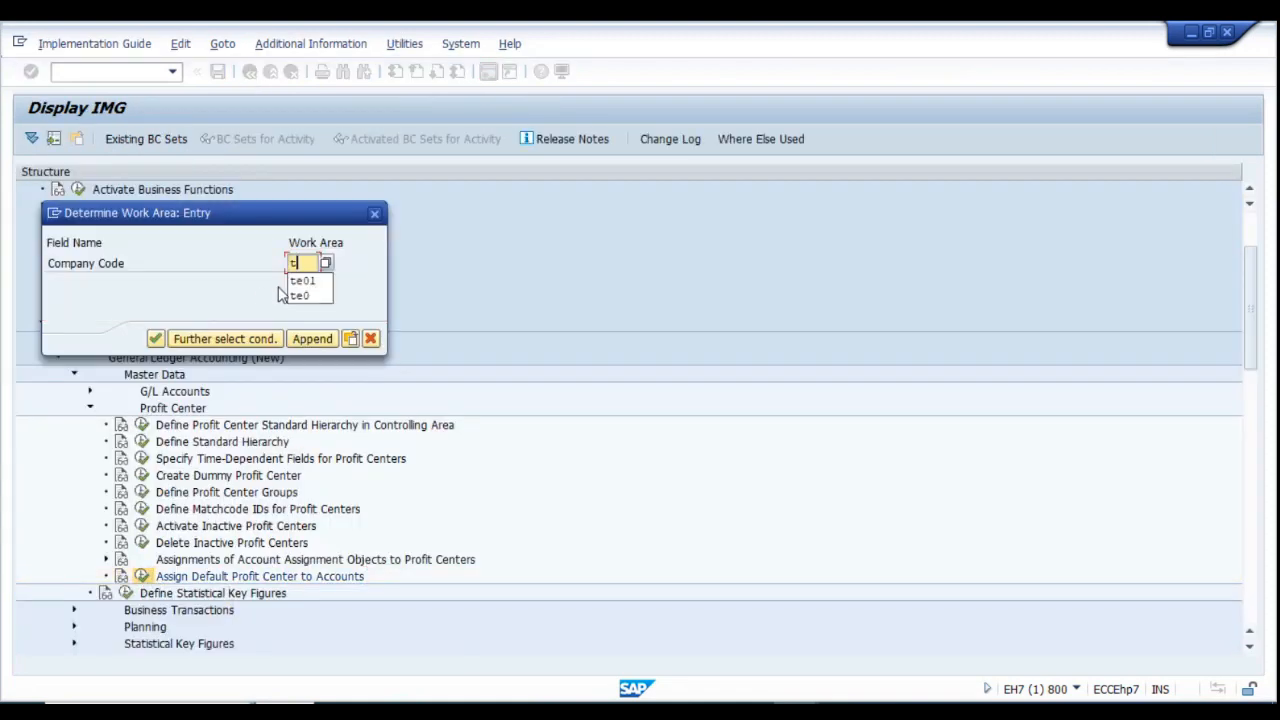
key(BackSpace)
text(r\)
key(BackSpace)
key(BackSpace)
text(RN01)
key(Return)
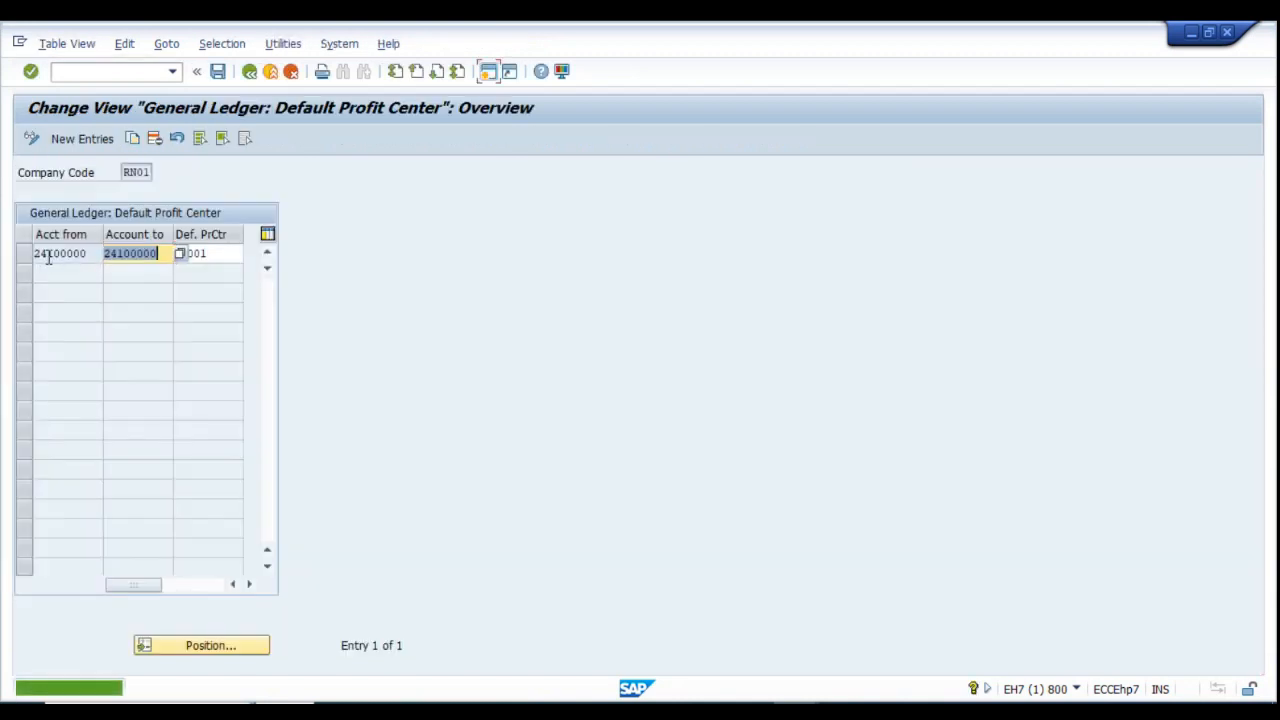
Delete the default profit center entry for account 24100000 in company code RN01.
click(25, 256)
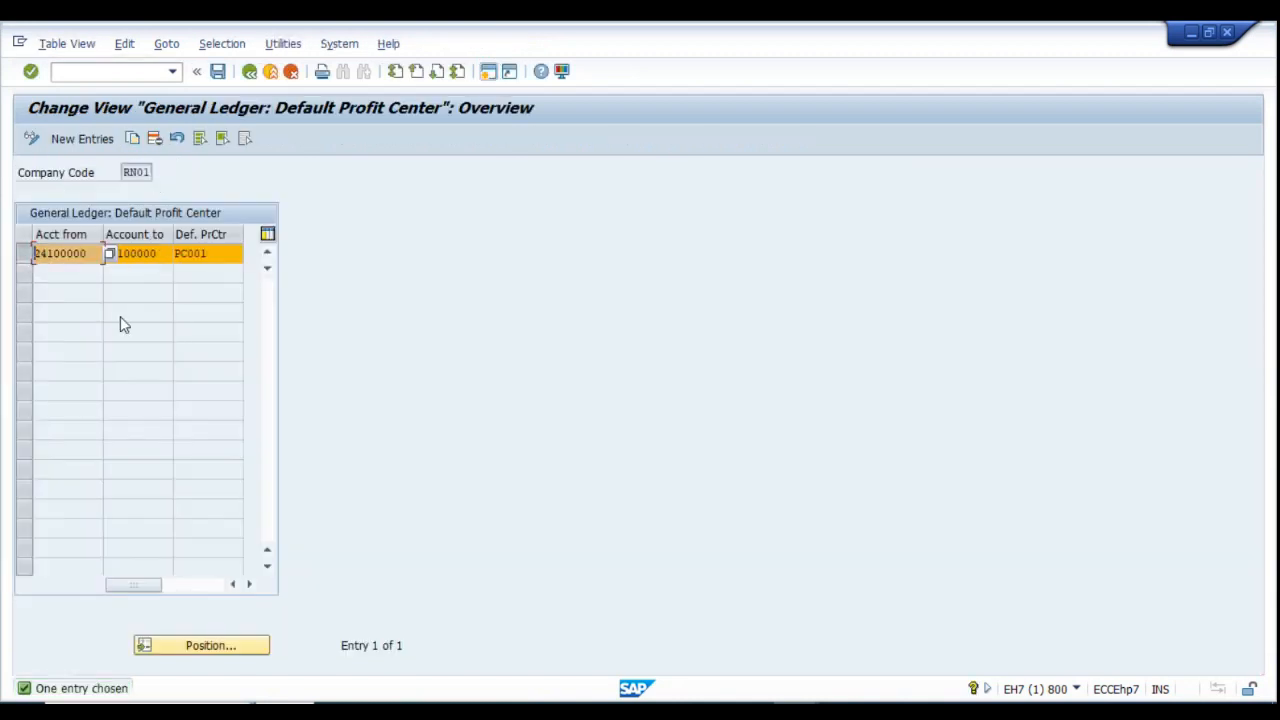
click(199, 253)
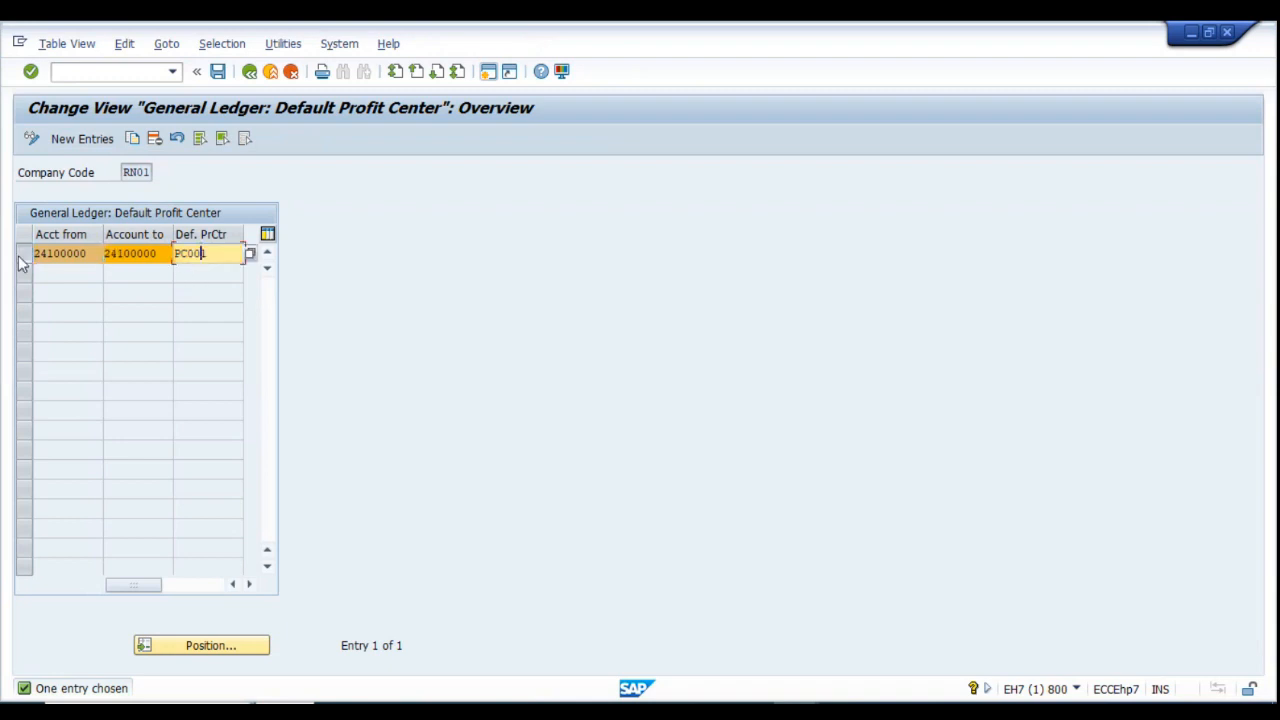
click(45, 255)
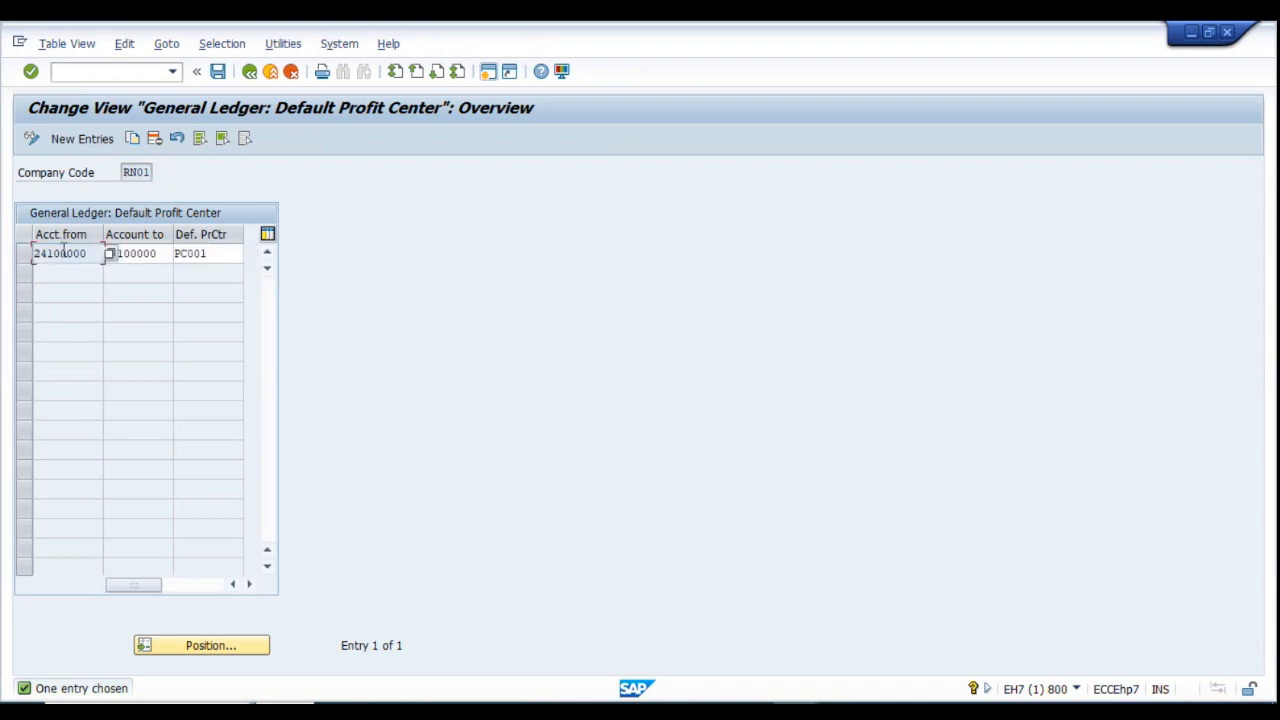
double_click(163, 254)
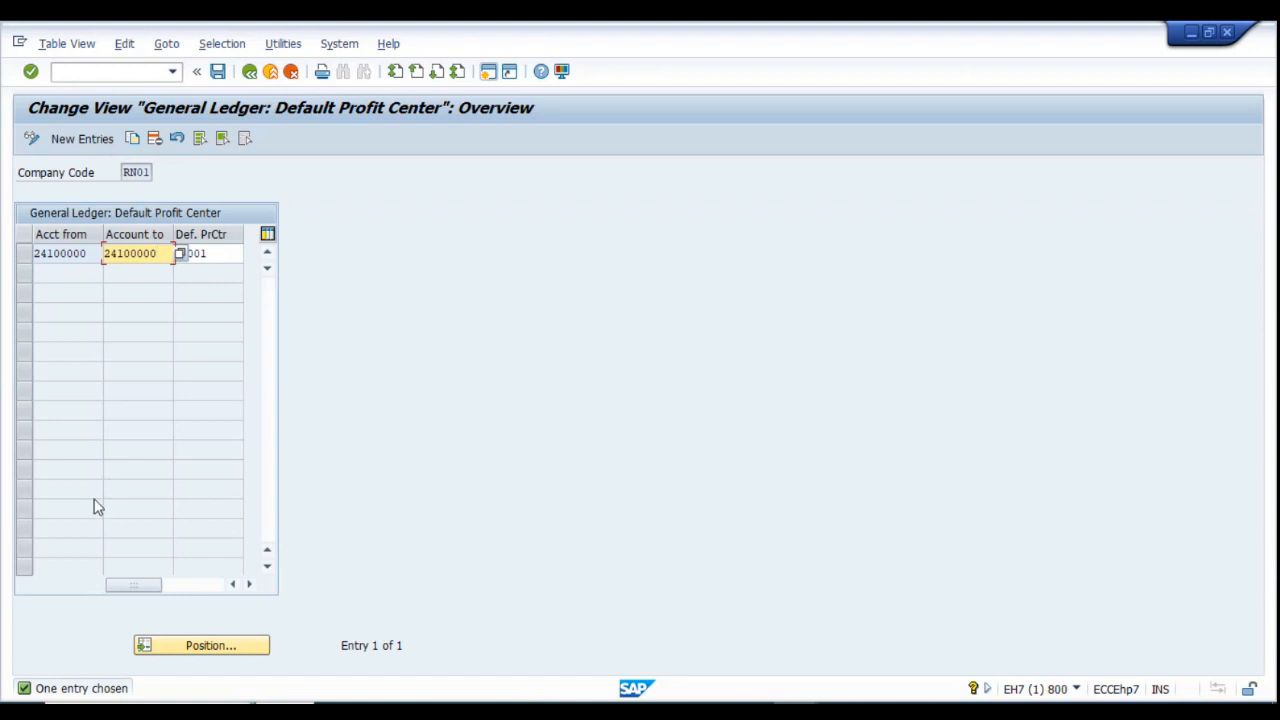
click(23, 254)
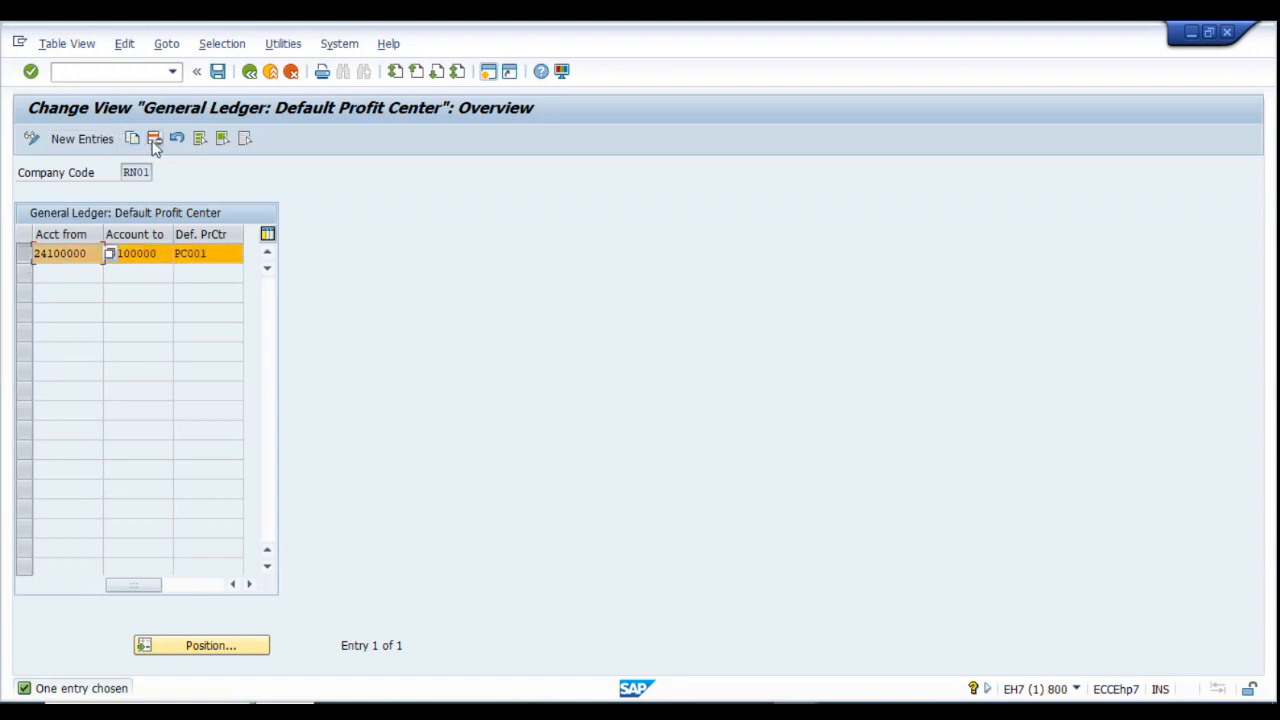
click(154, 140)
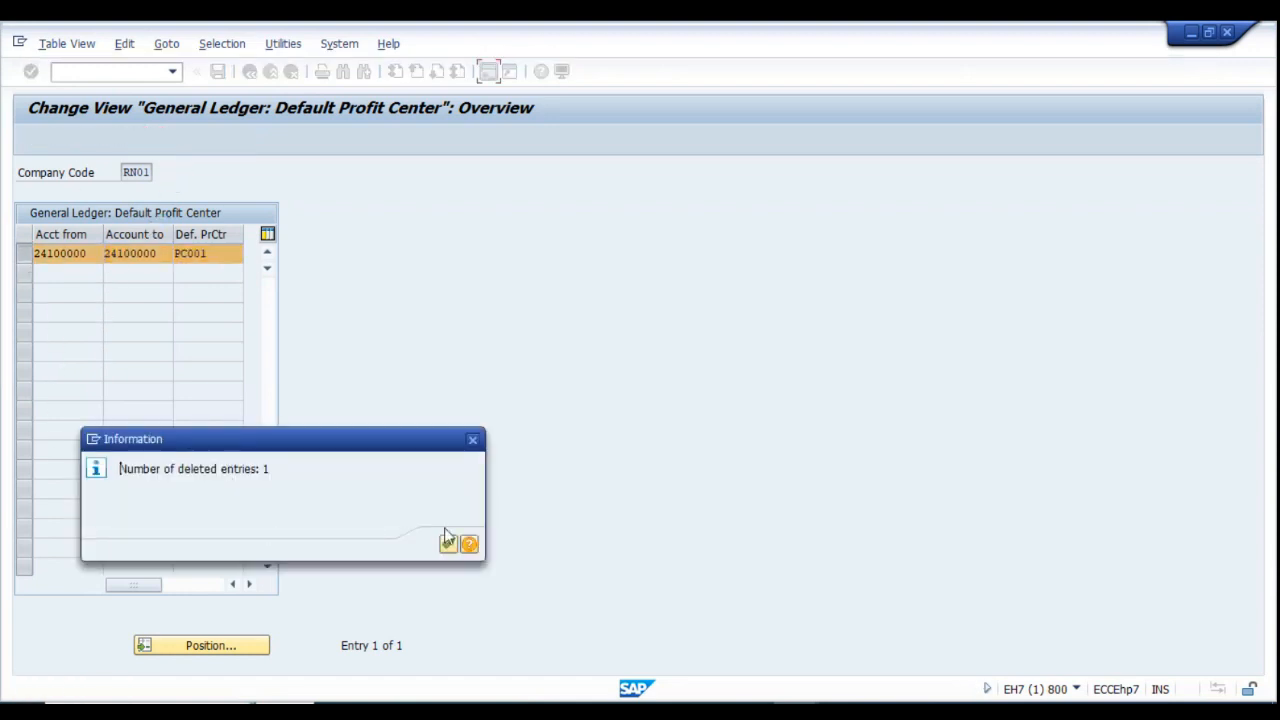
click(449, 545)
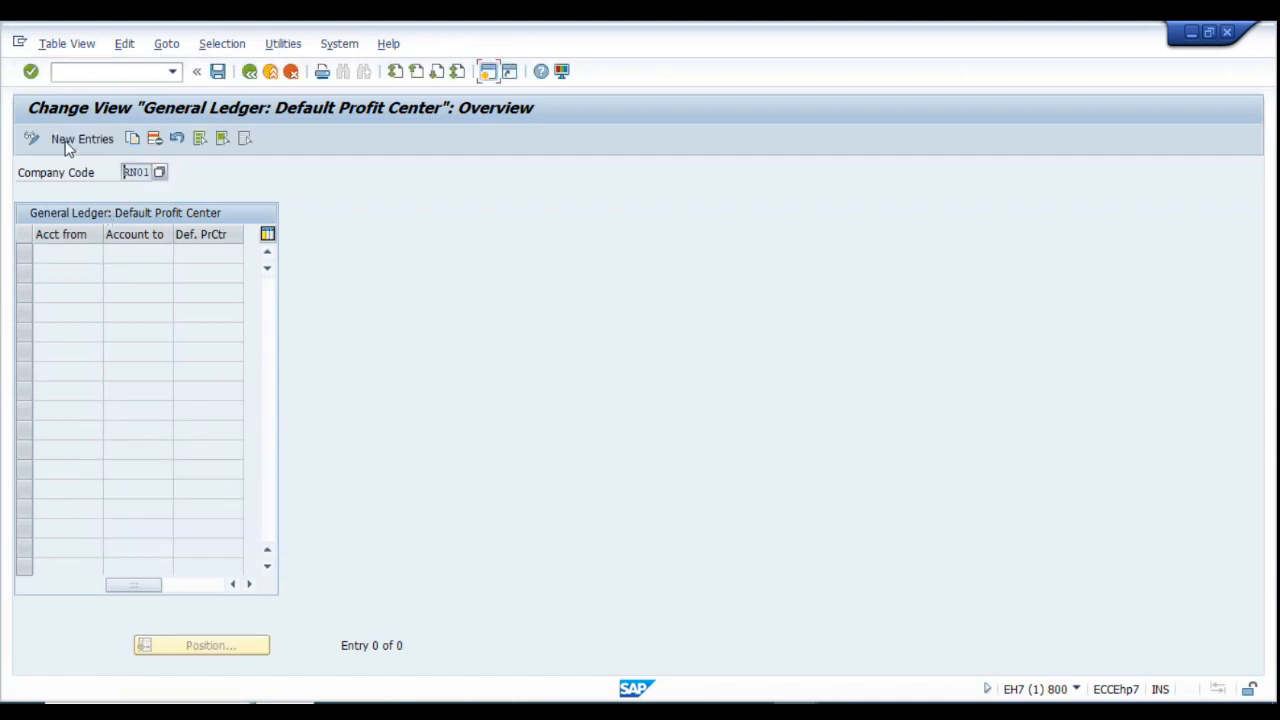
Add and save a default profit center entry assigning PC001 to the payment difference account 33000002 in company code RN01.
key(F5)
key(alt+Tab)
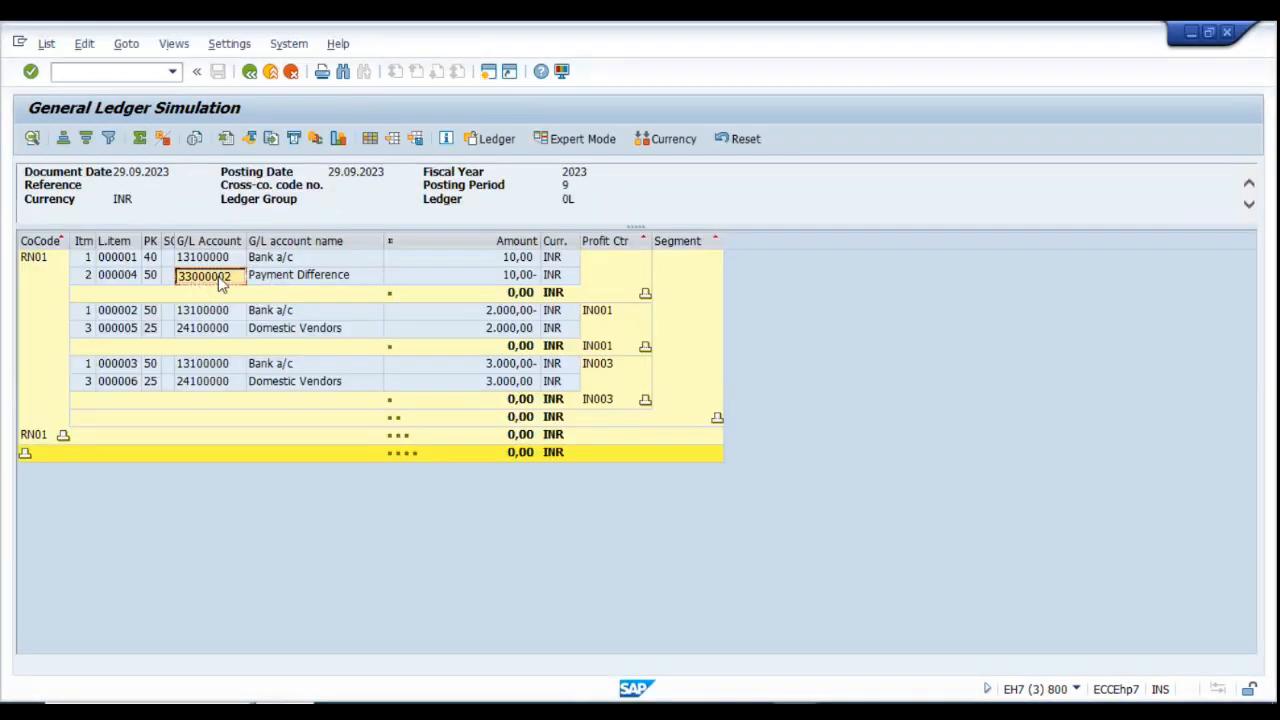
key(alt+Tab)
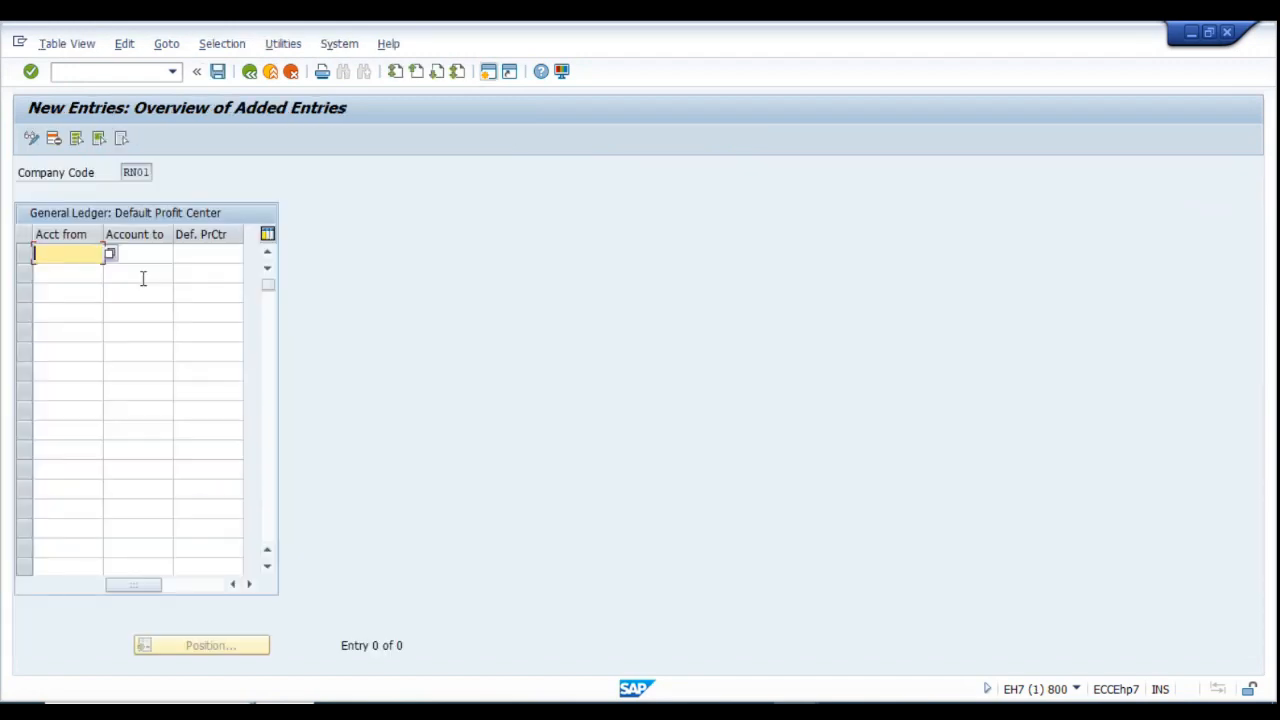
text(33000002)
key(Return)
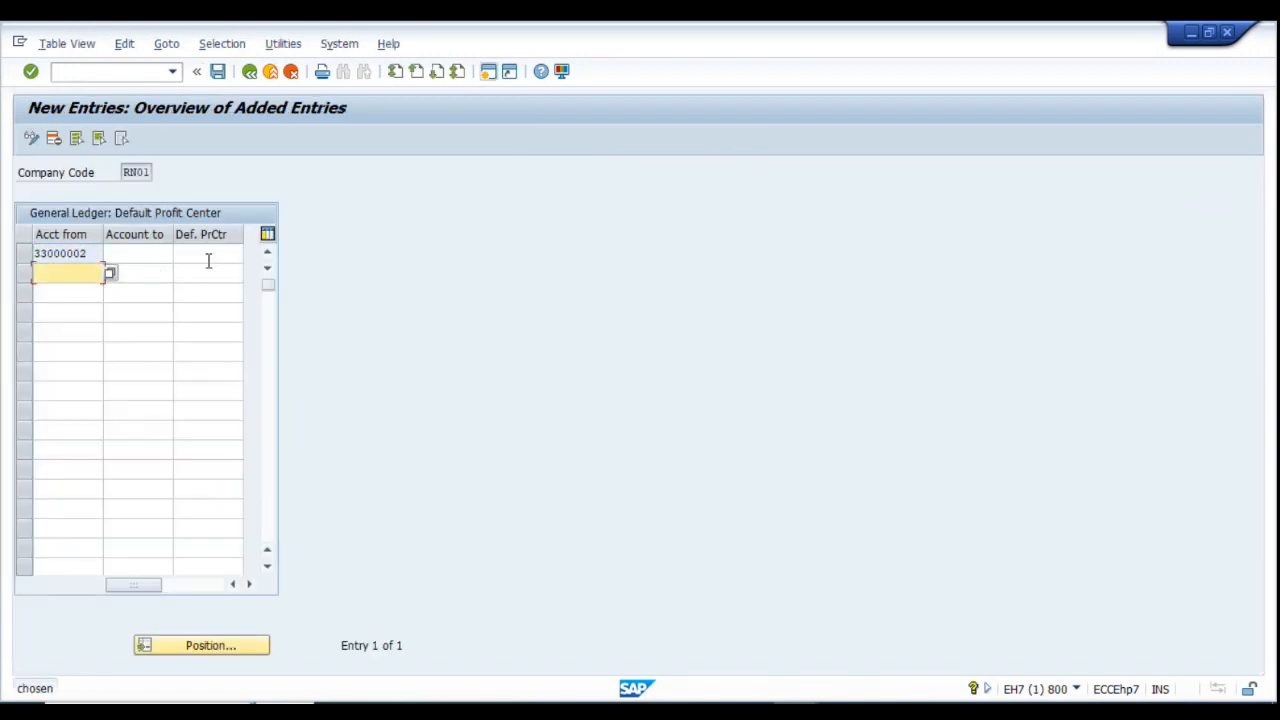
click(218, 255)
click(226, 268)
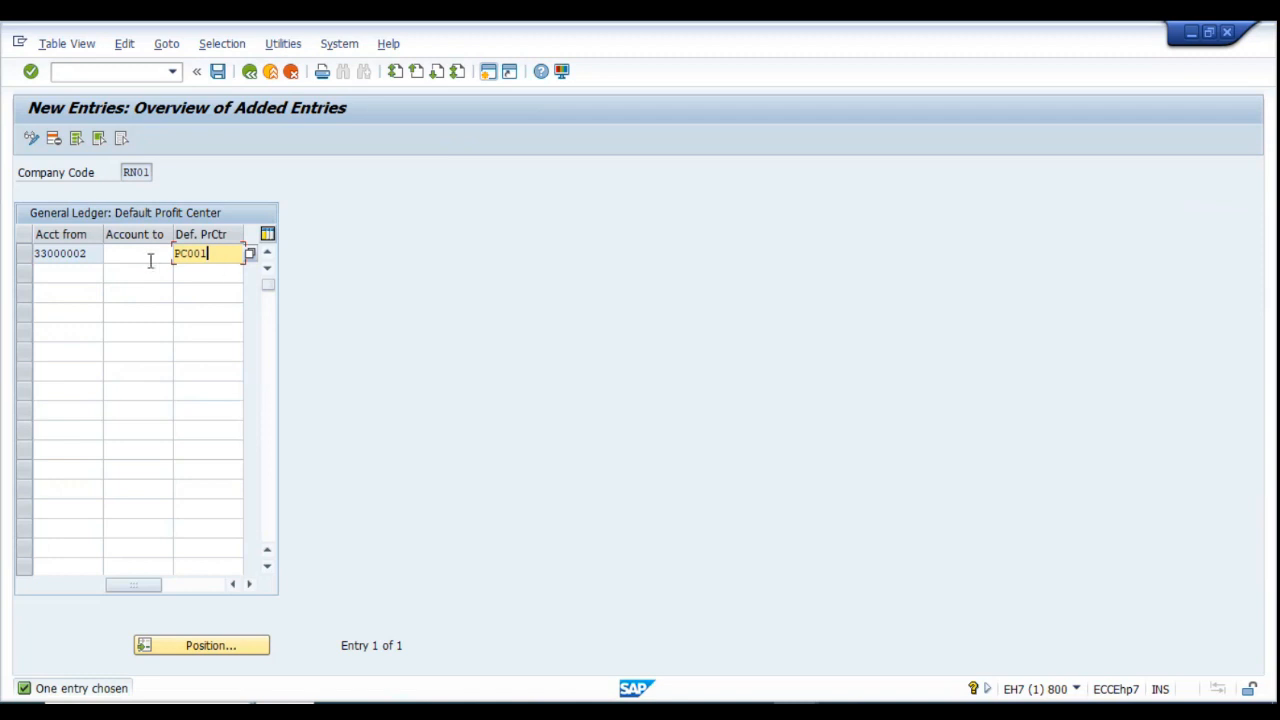
key(Return)
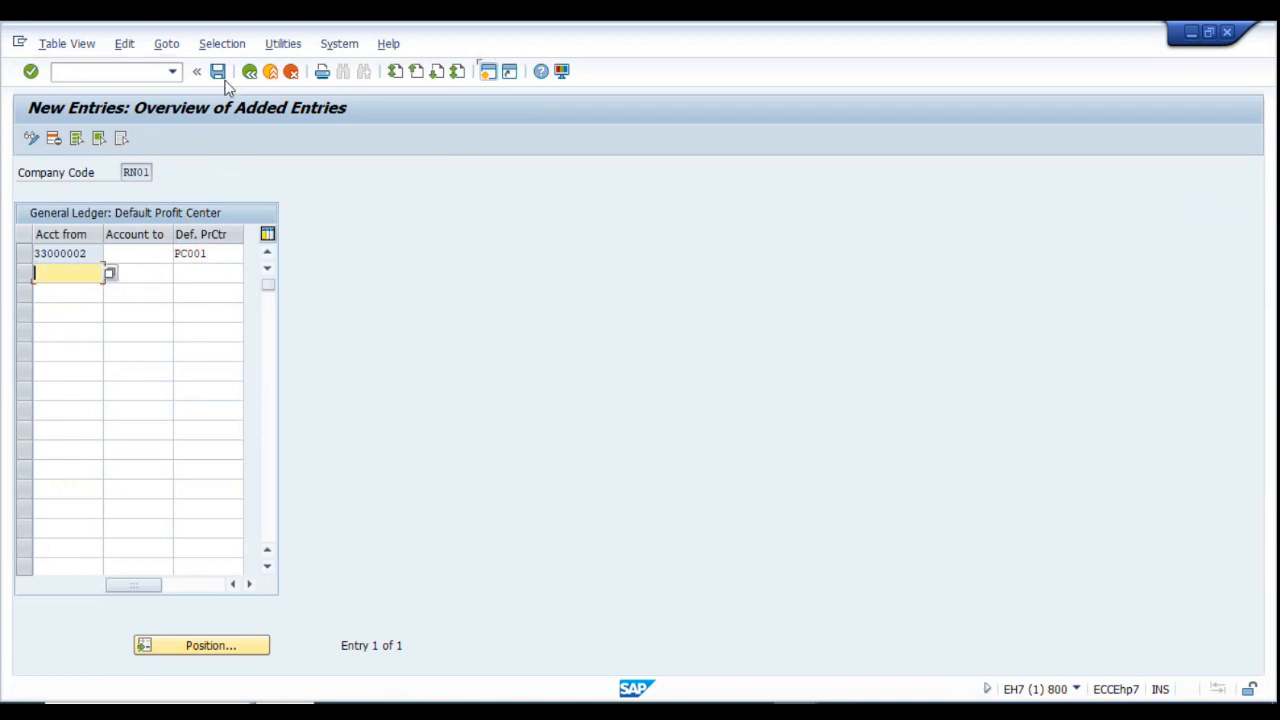
click(220, 76)
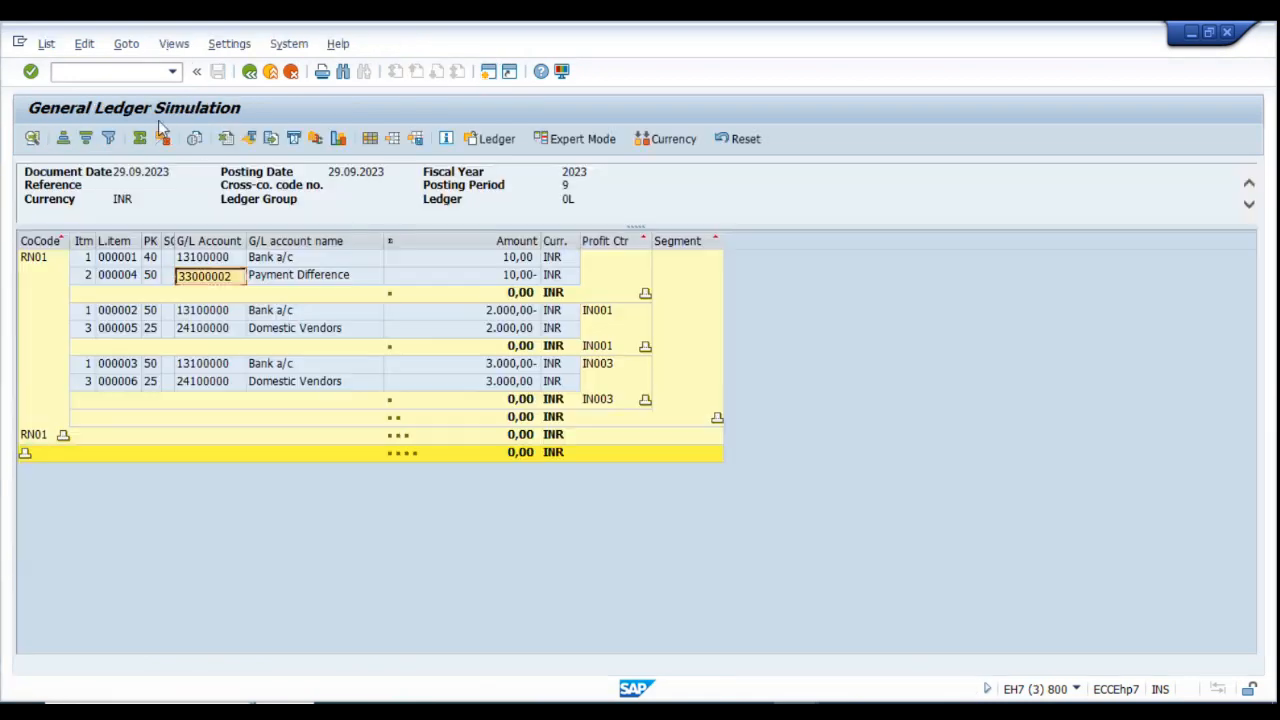
Leave the general ledger simulation, simulate the outgoing payment document again and check the Payment Difference line item's details.
click(250, 72)
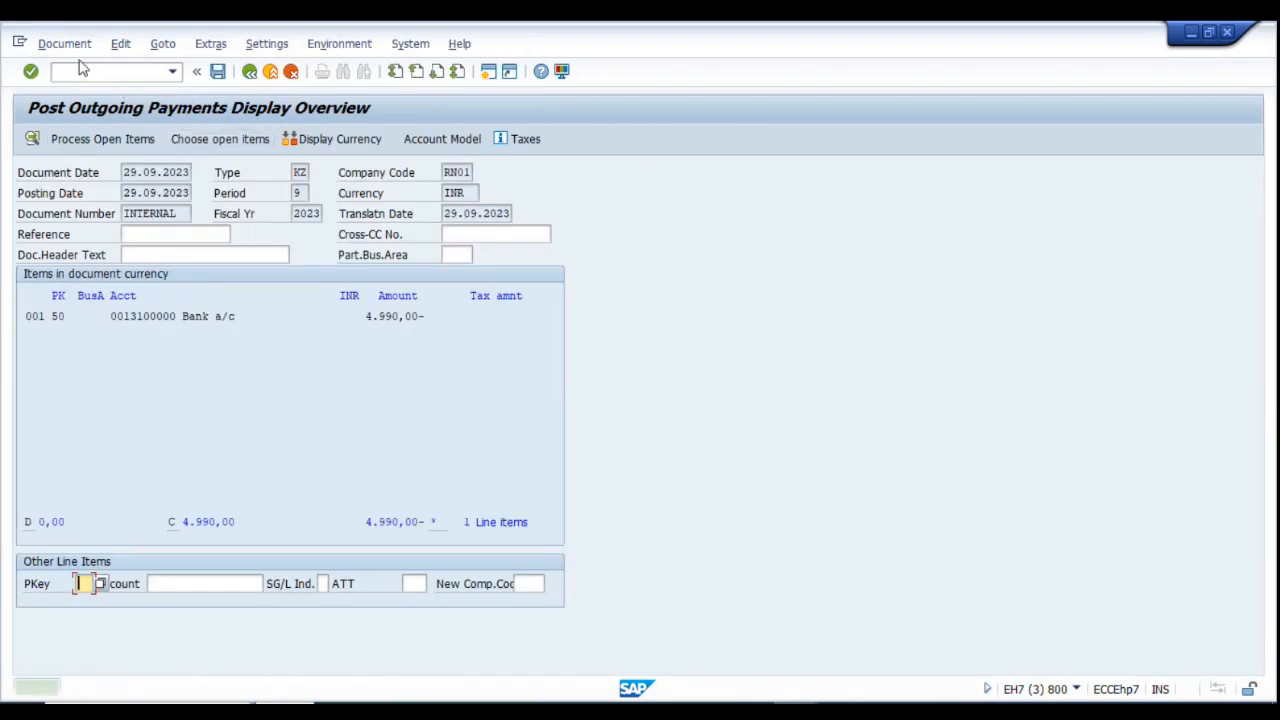
click(64, 44)
click(76, 128)
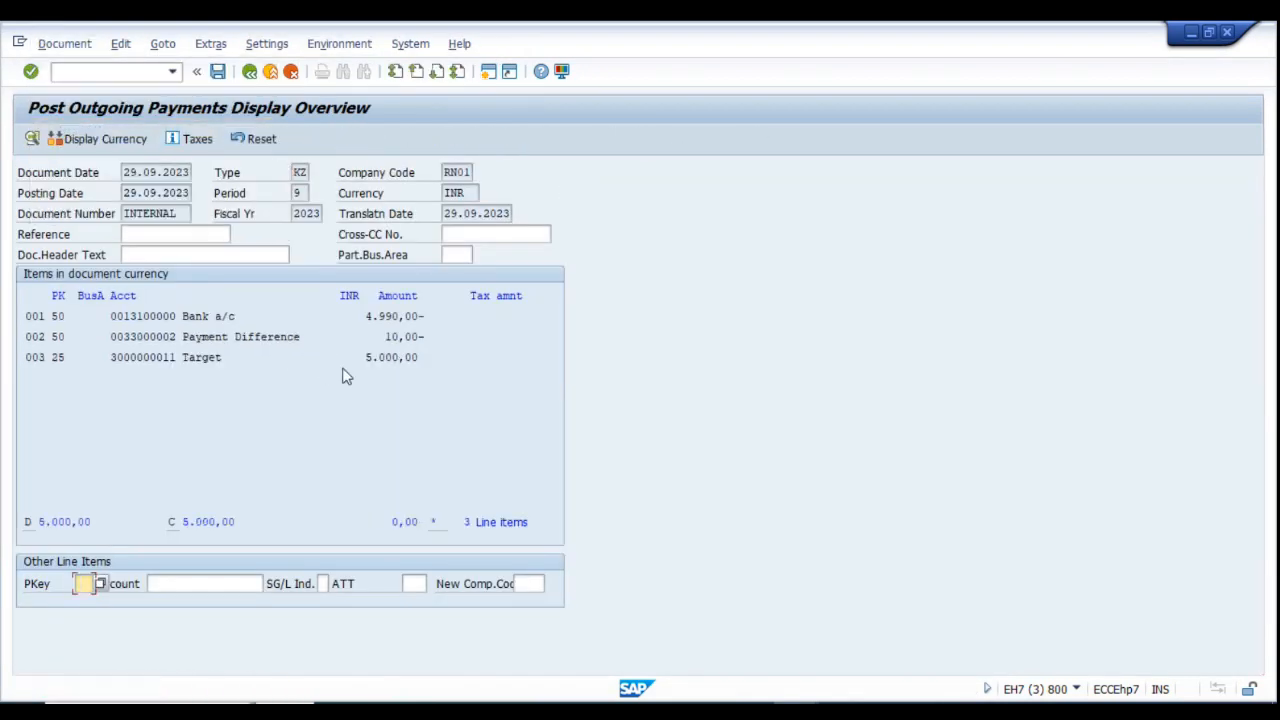
double_click(251, 336)
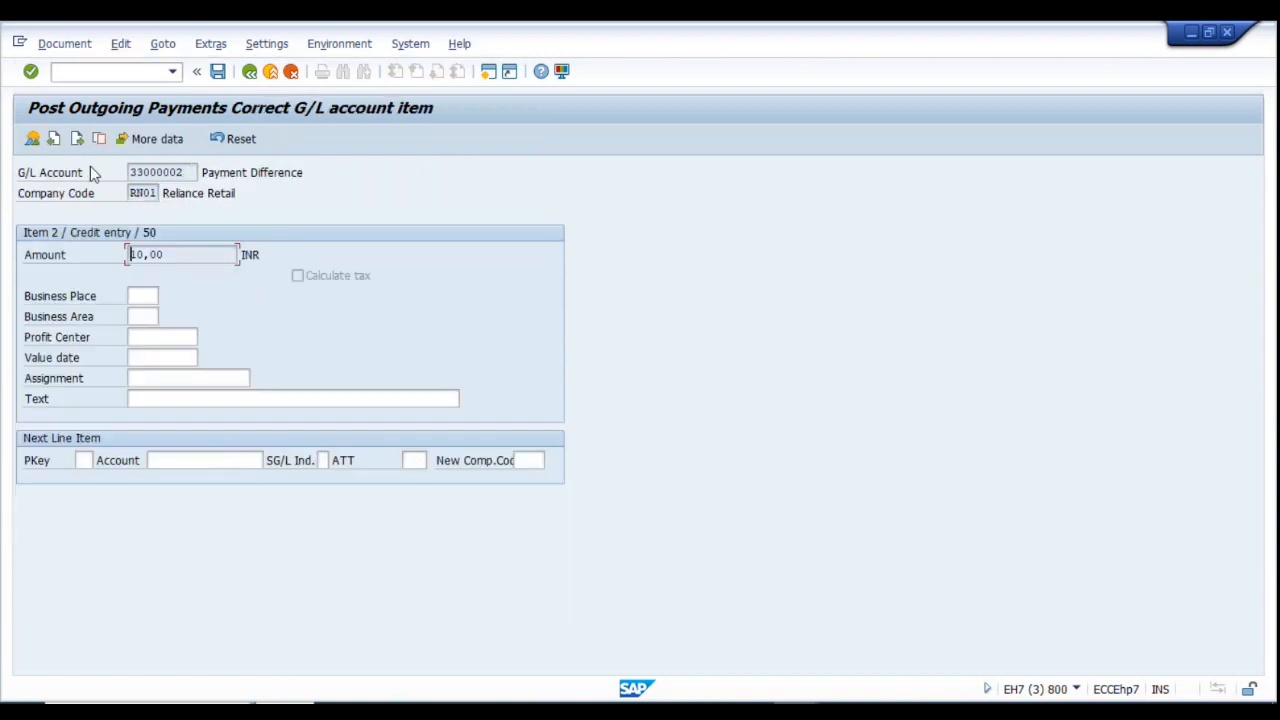
click(250, 72)
Simulate the payment in the general ledger and check the profit centers on the bank and Payment Difference lines.
click(80, 46)
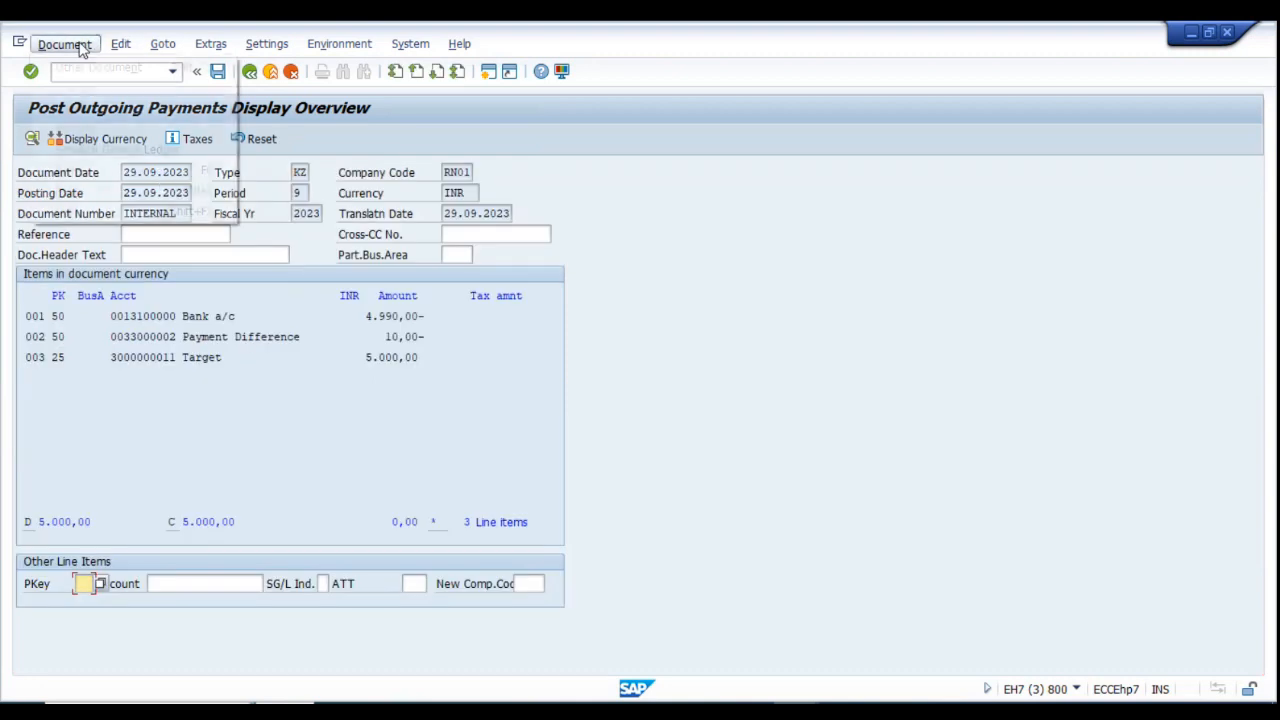
click(110, 147)
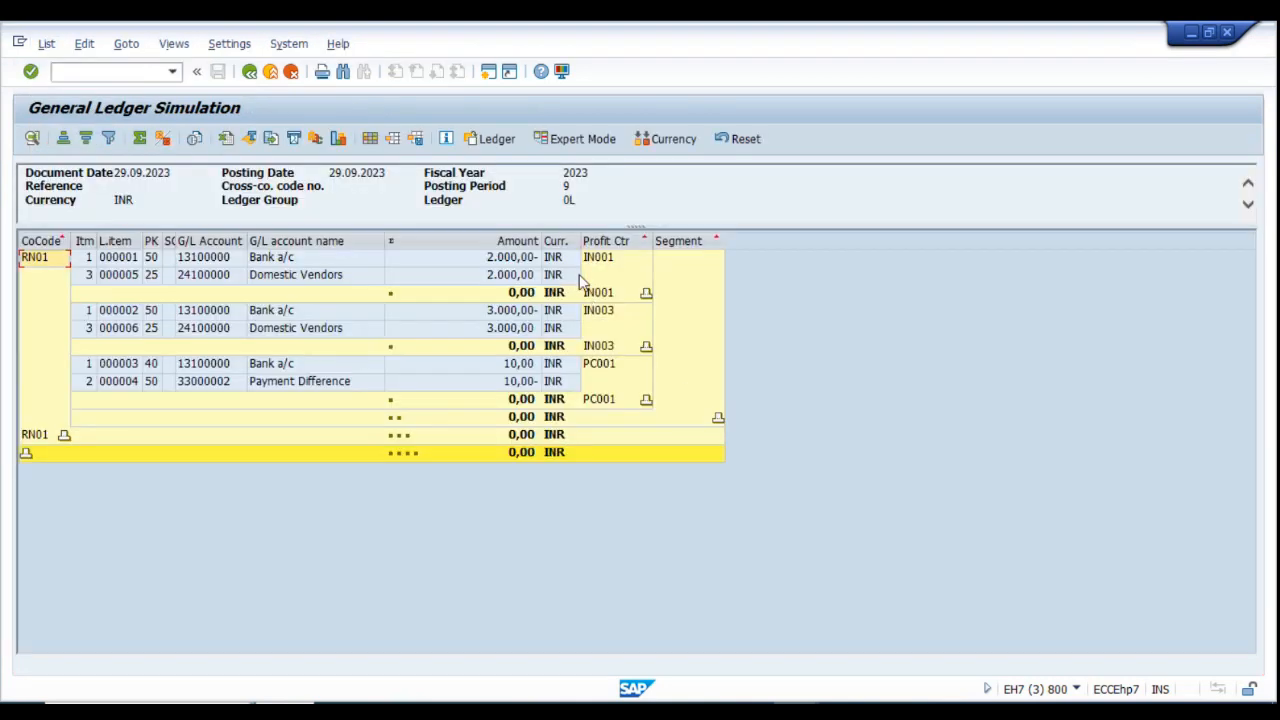
click(624, 366)
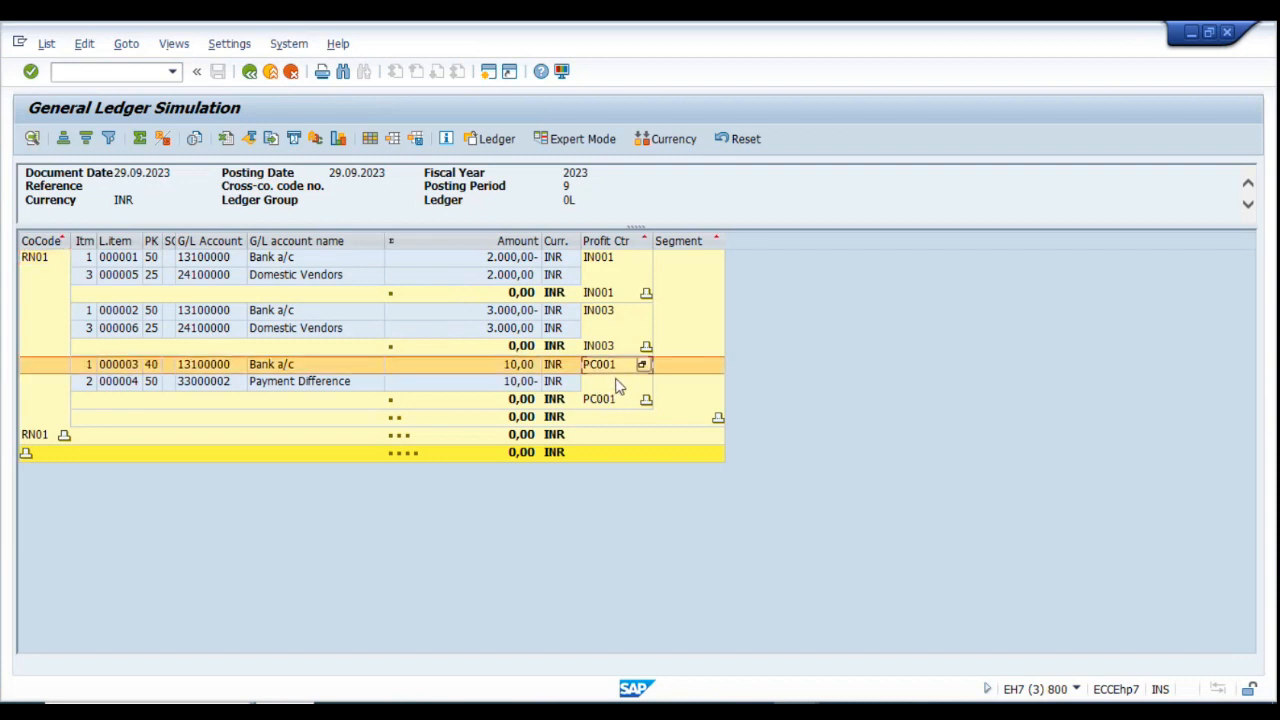
click(620, 382)
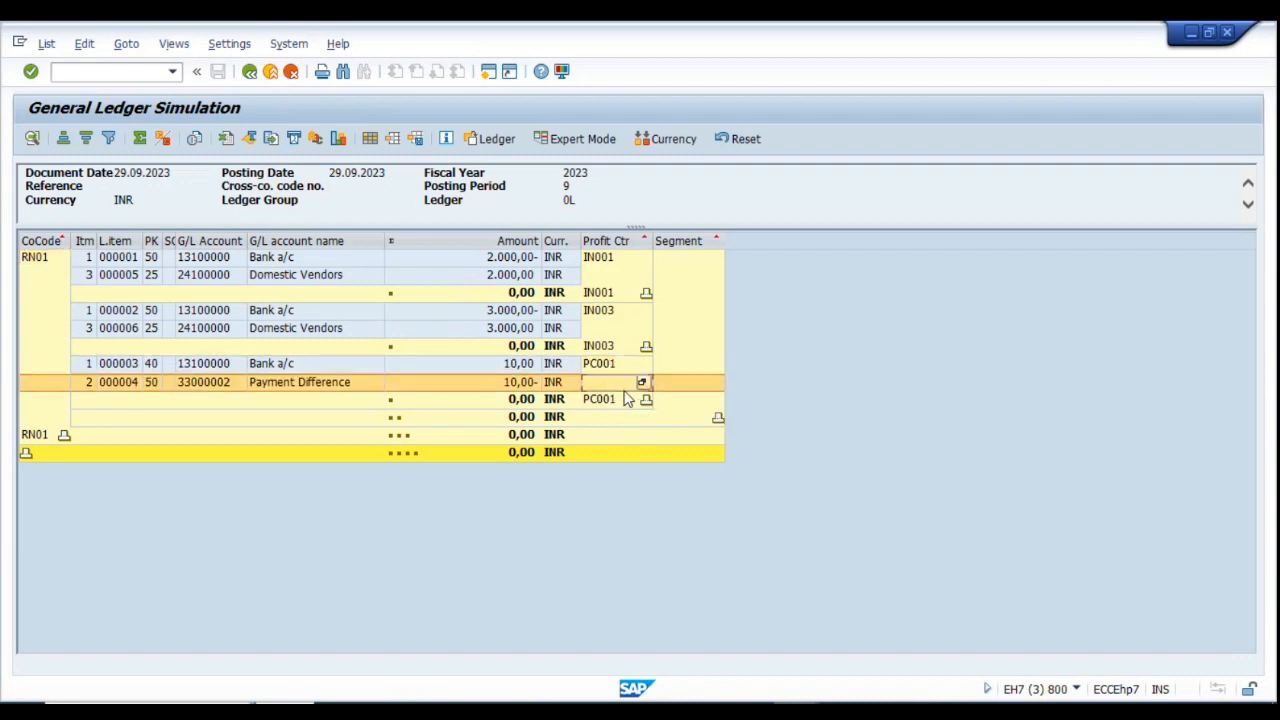
Restart the outgoing payment transaction F-53 and set the document date to 29.09.2023.
click(98, 72)
text(/nf-53)
key(Return)
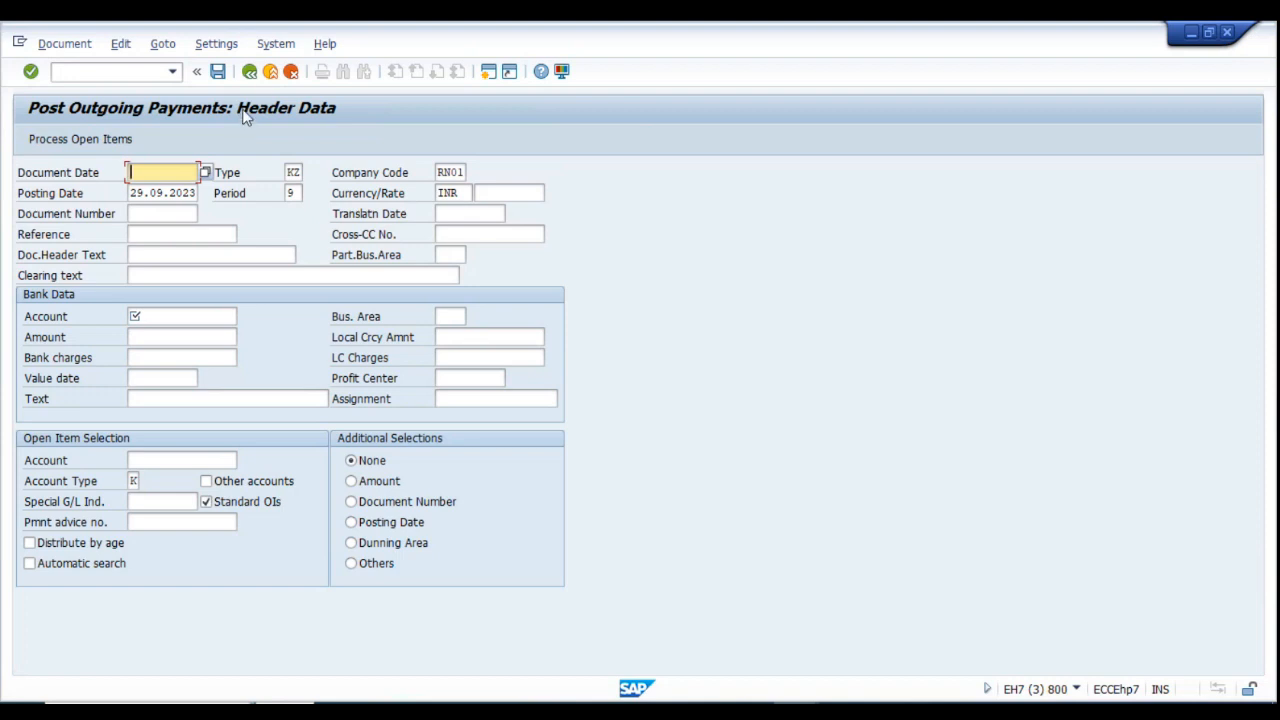
text(29.09.2023)
key(Tab)
key(Tab)
key(Tab)
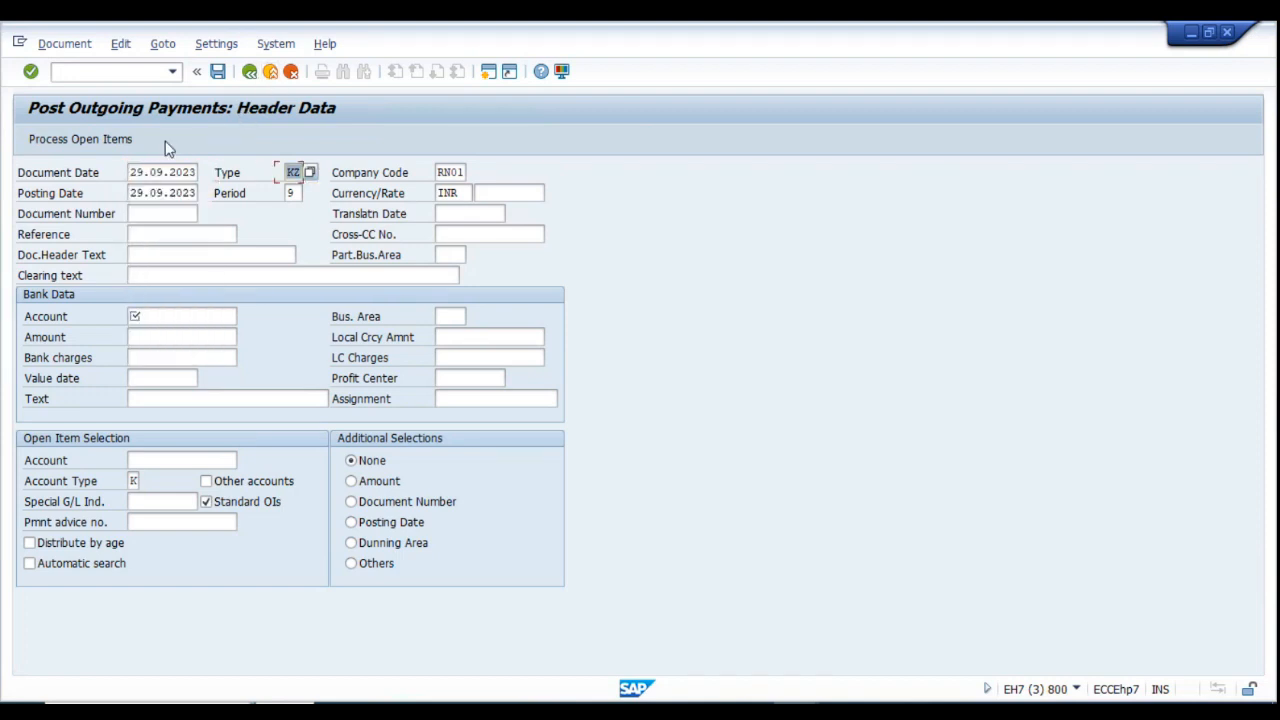
key(Tab)
key(Tab)
key(Tab)
key(Tab)
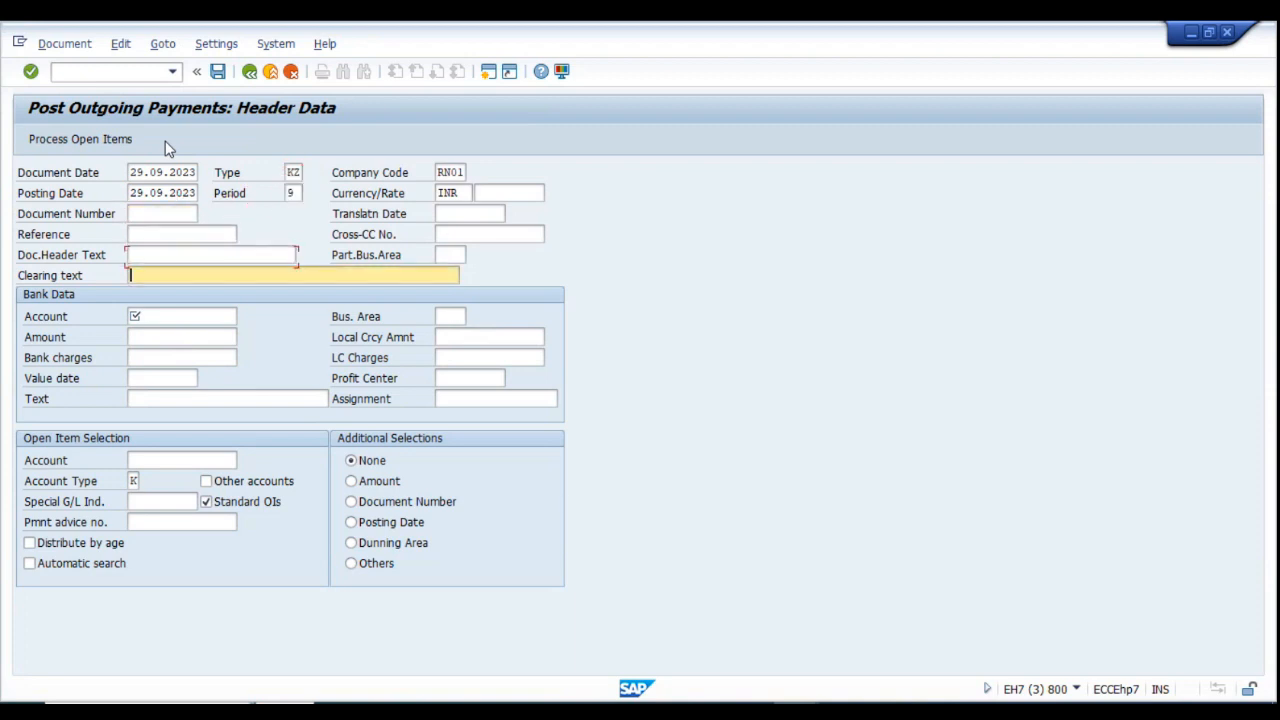
Enter bank account 13100000, amount 4990 and the vendor's account for the open item selection.
text(13100000)
key(Tab)
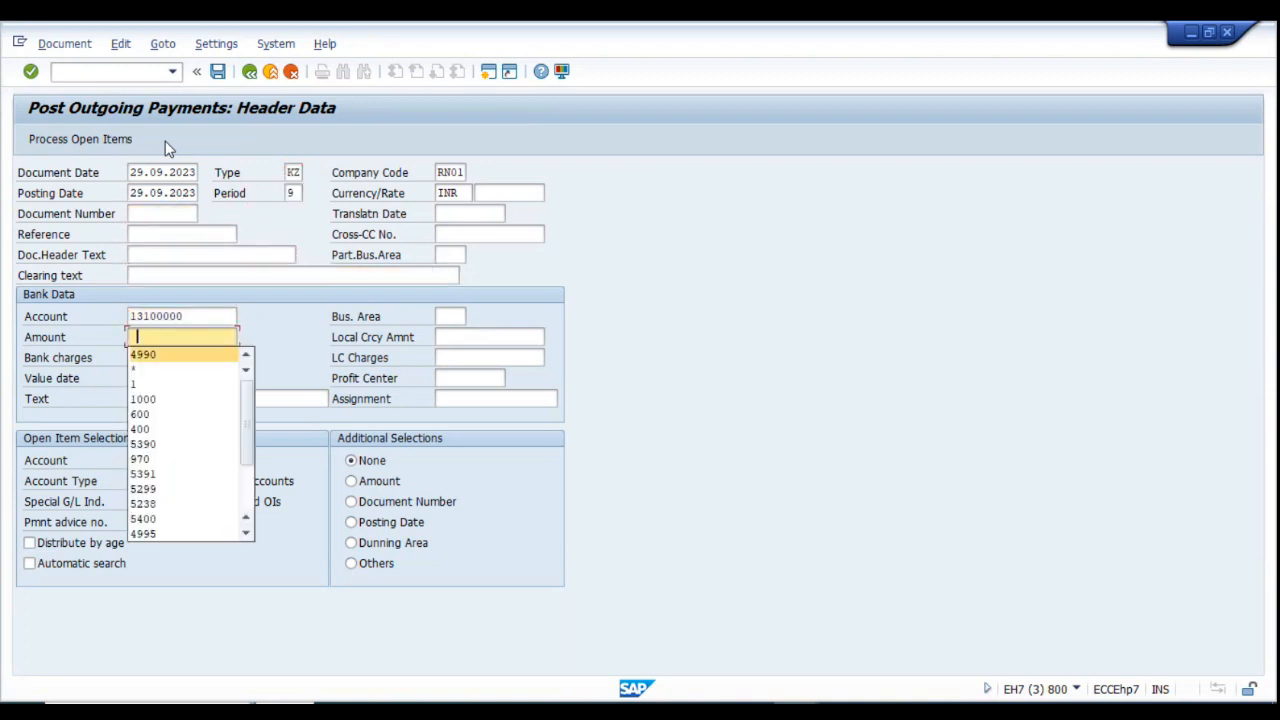
text(4990)
key(Tab)
key(Tab)
key(Tab)
key(Tab)
text(3000000011)
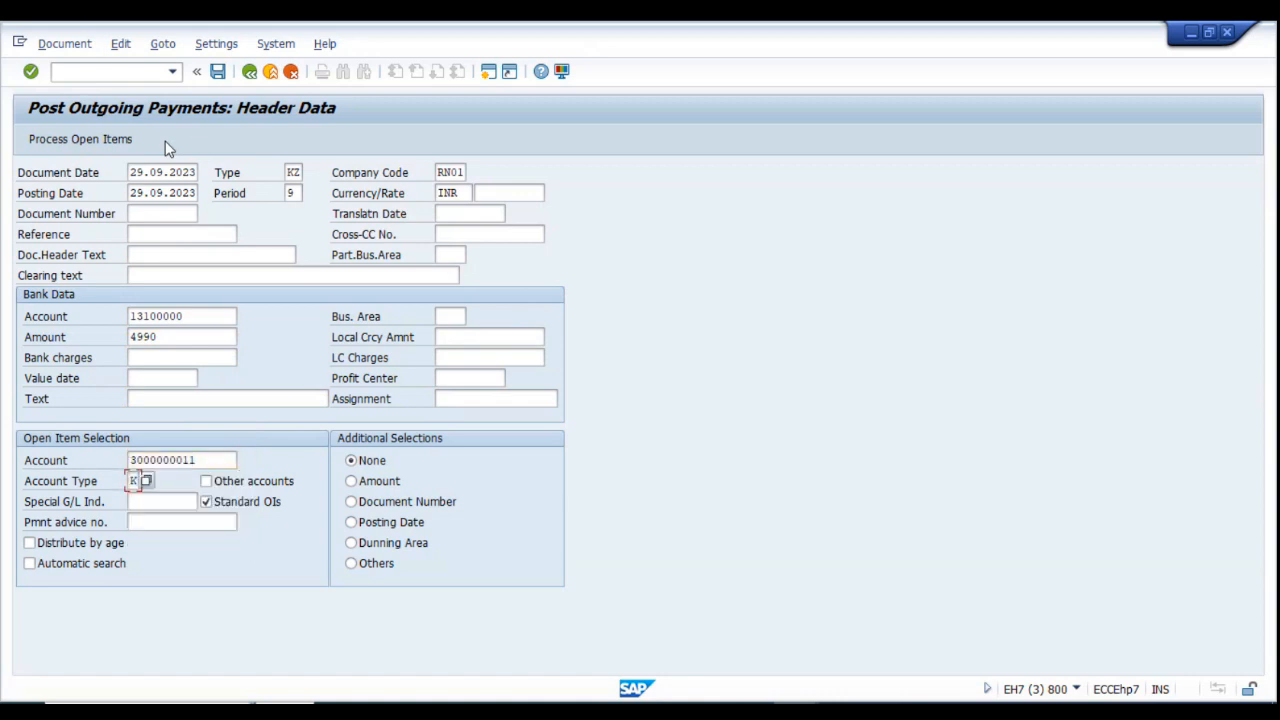
key(shift+Home)
key(BackSpace)
key(Return)
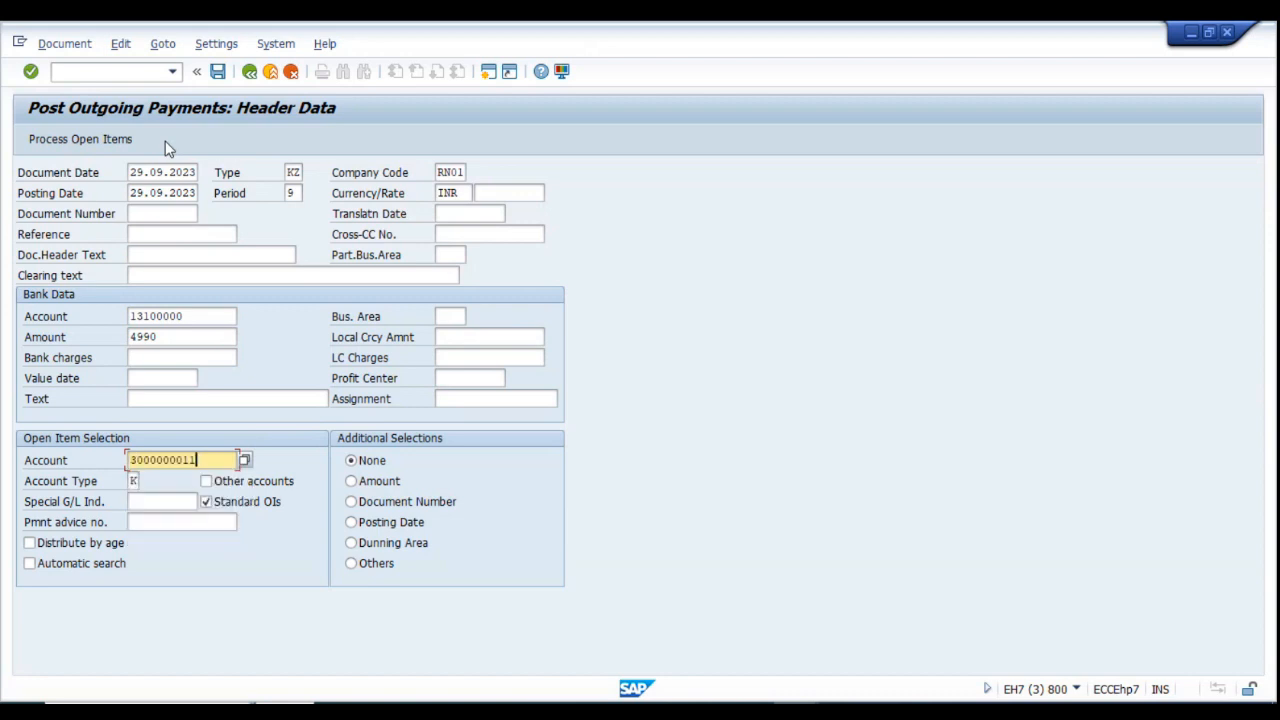
Set the bank item's value date to 29.09.2023 and proceed to processing the vendor's open items.
click(84, 143)
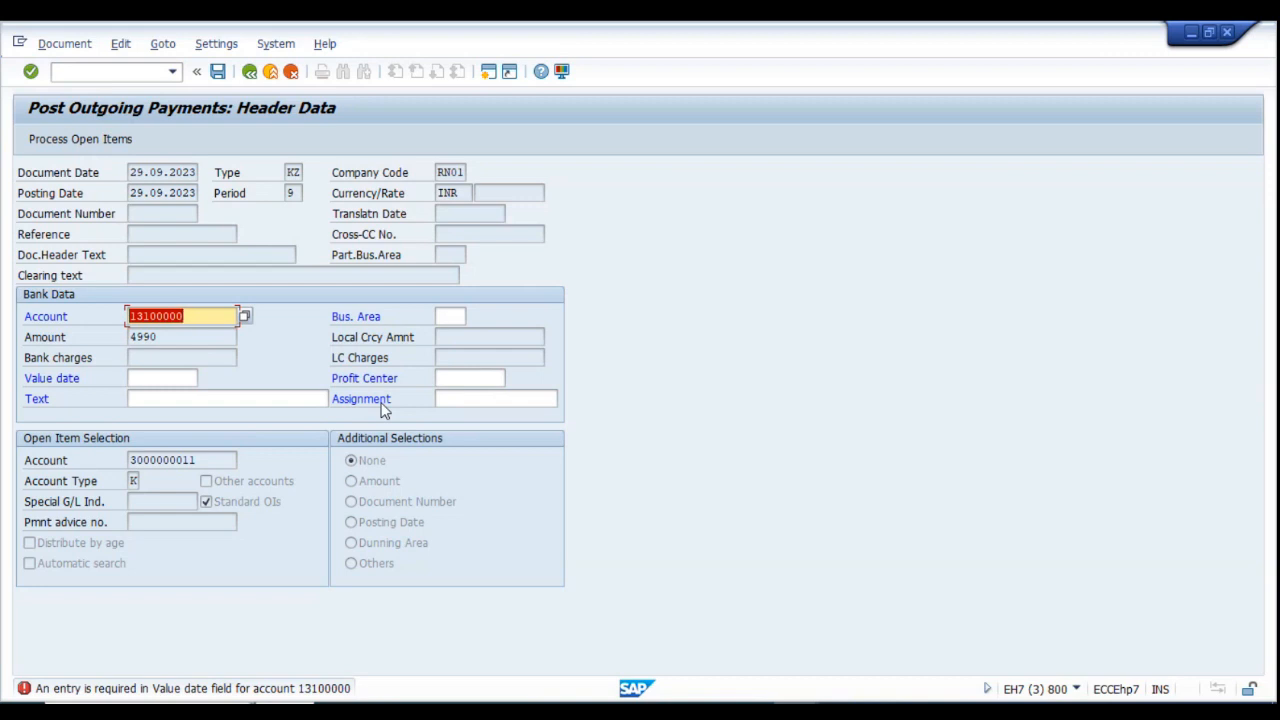
click(164, 377)
click(162, 377)
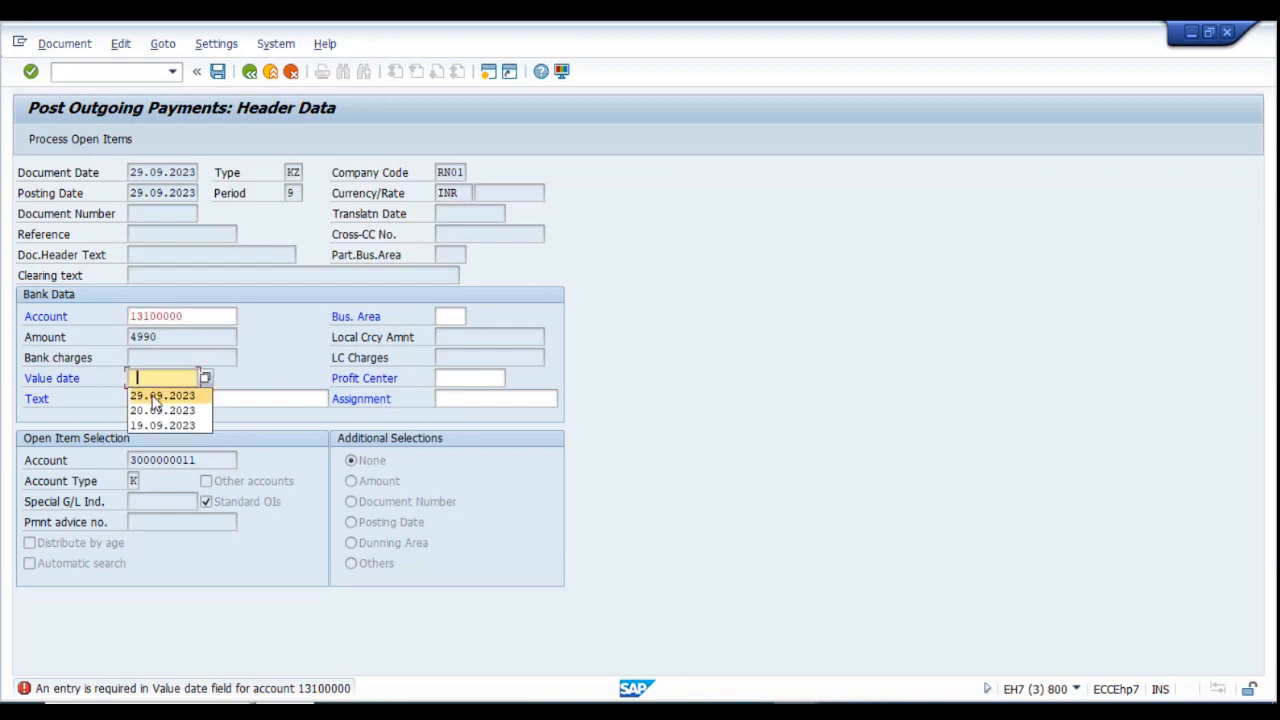
click(154, 394)
click(80, 139)
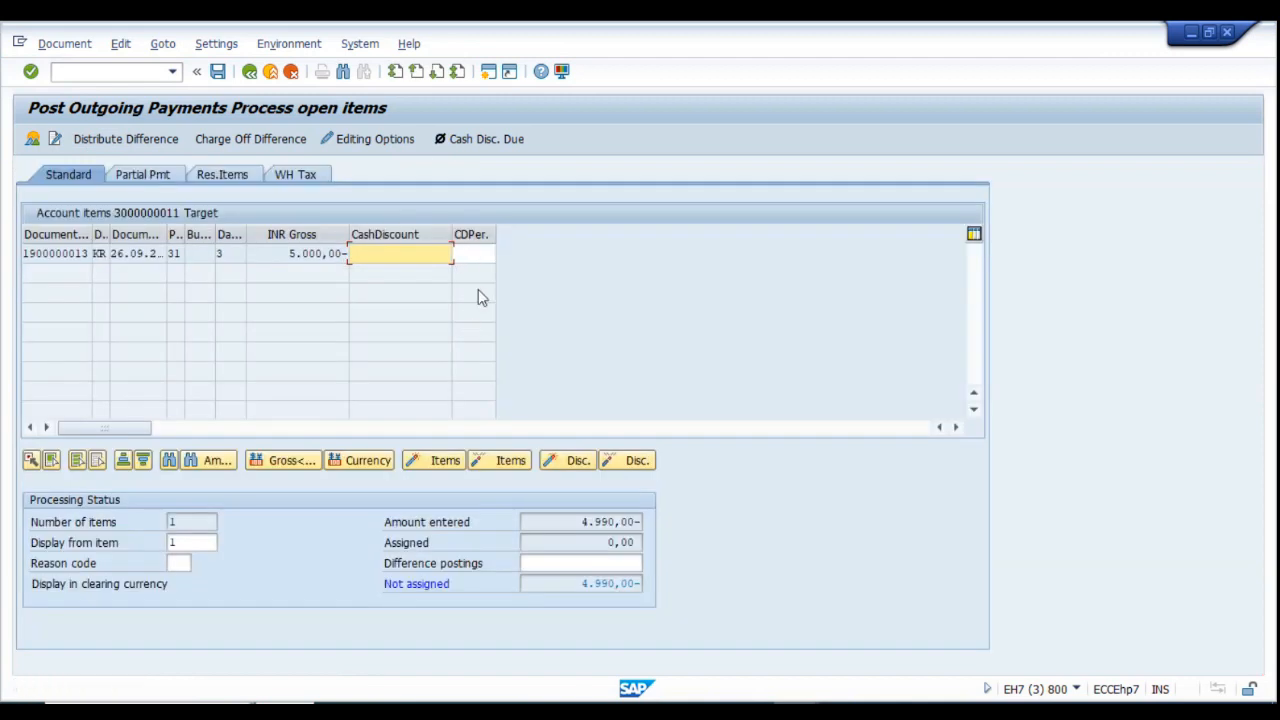
Assign the vendor's 5.000,00 INR open item to the payment and simulate the posting in the general ledger.
double_click(309, 253)
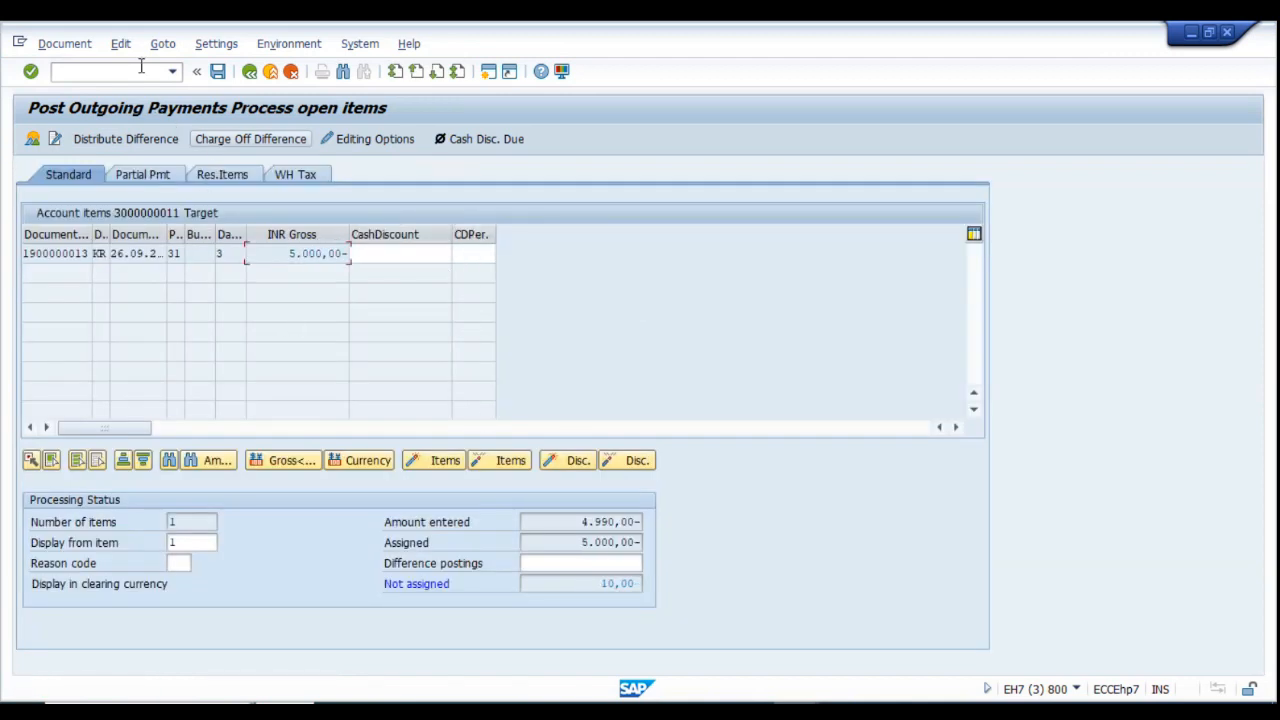
click(64, 43)
click(85, 102)
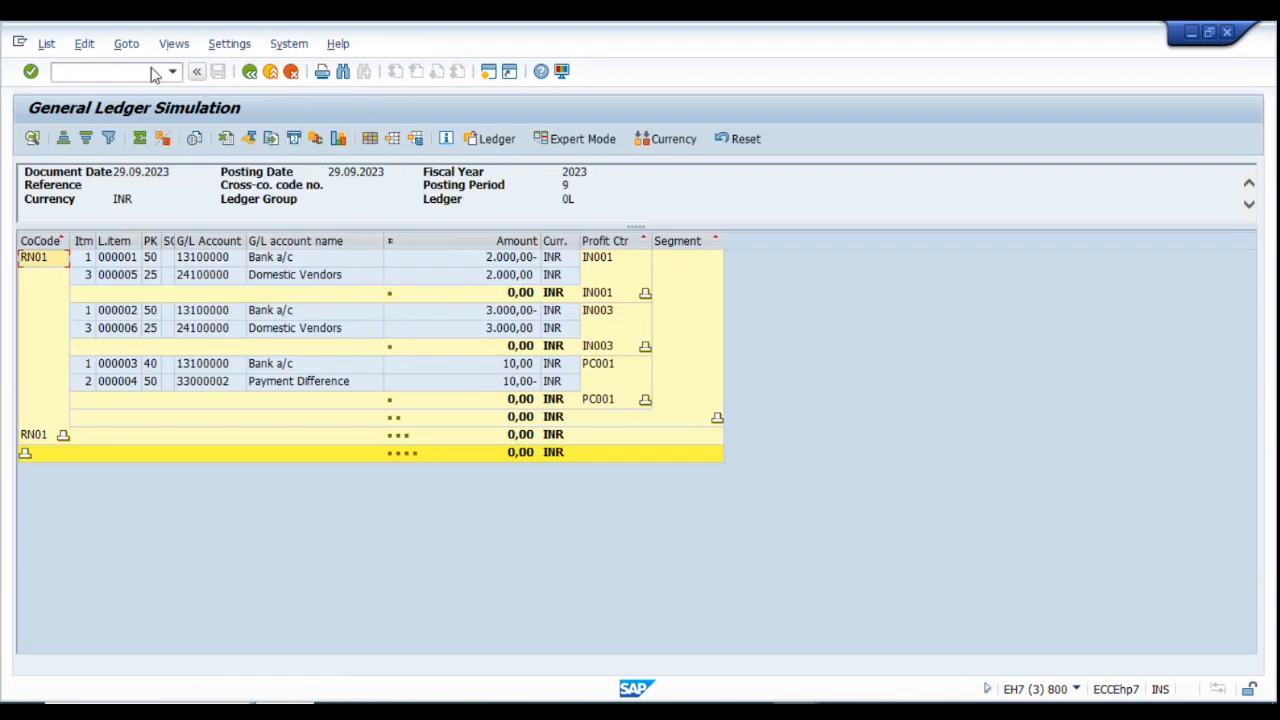
Return to the payment overview, simulate the document and open the Payment Difference line item for review.
click(46, 43)
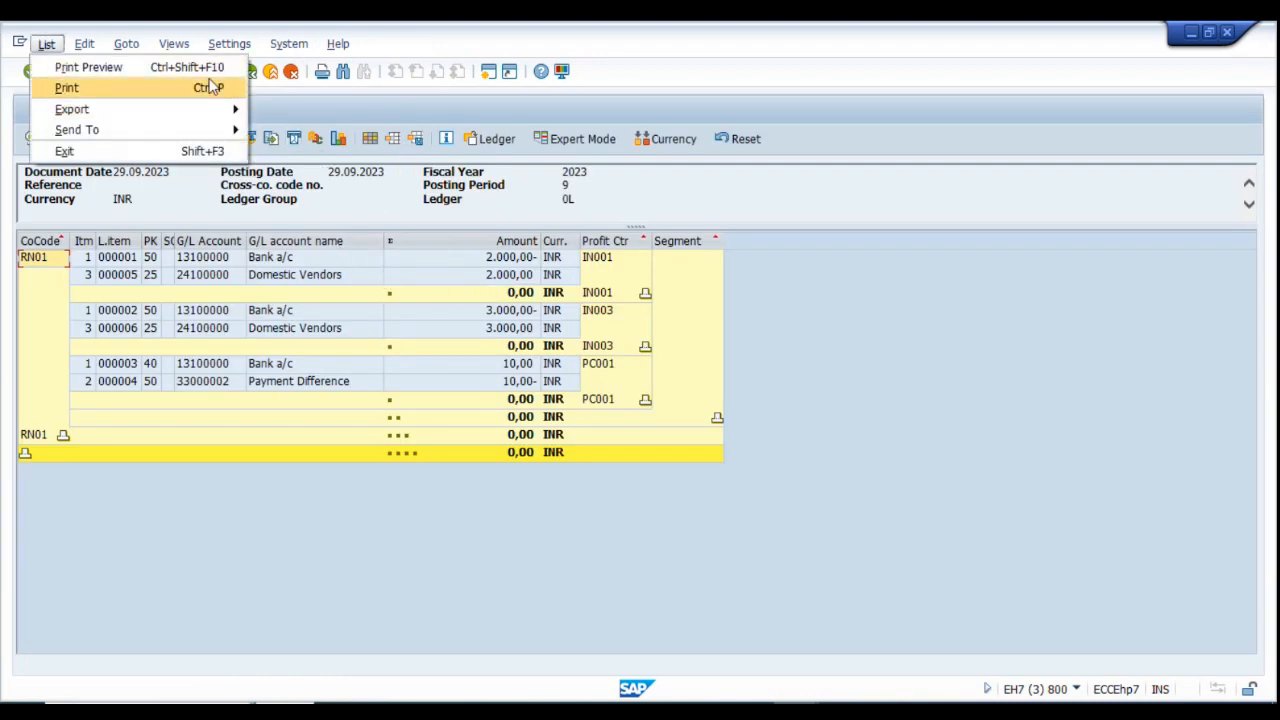
key(Escape)
click(250, 71)
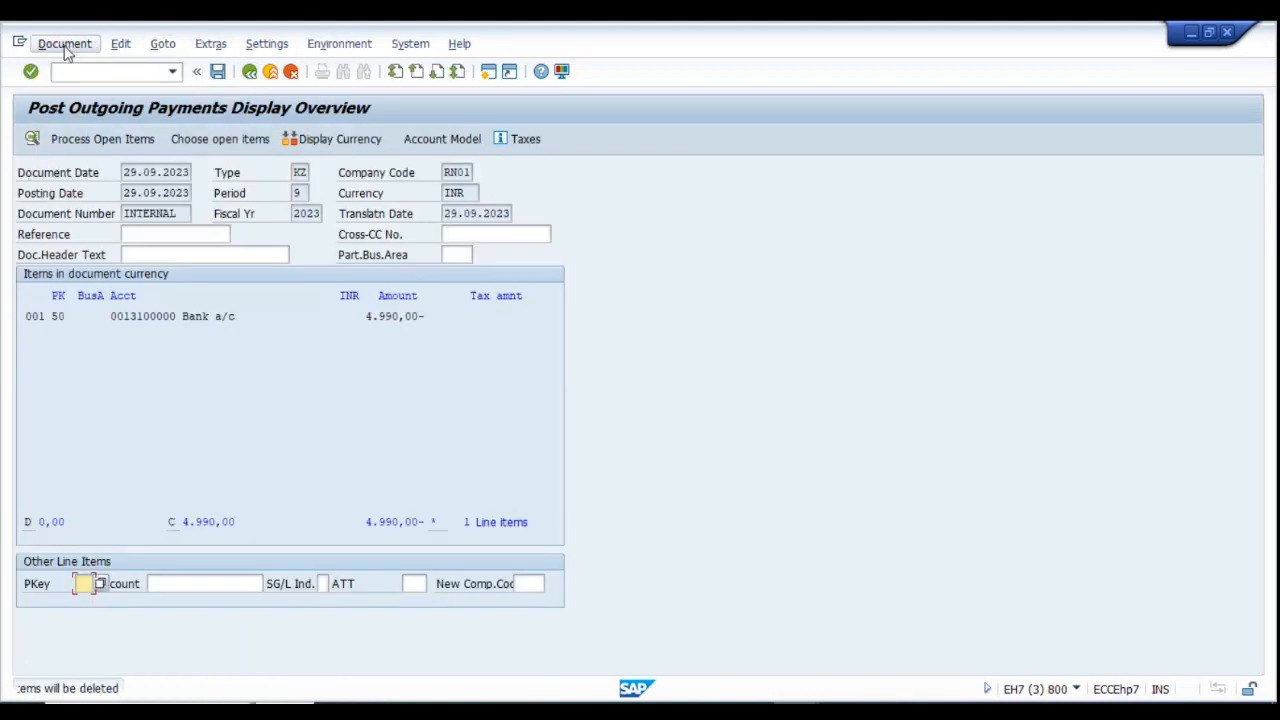
click(64, 43)
click(90, 128)
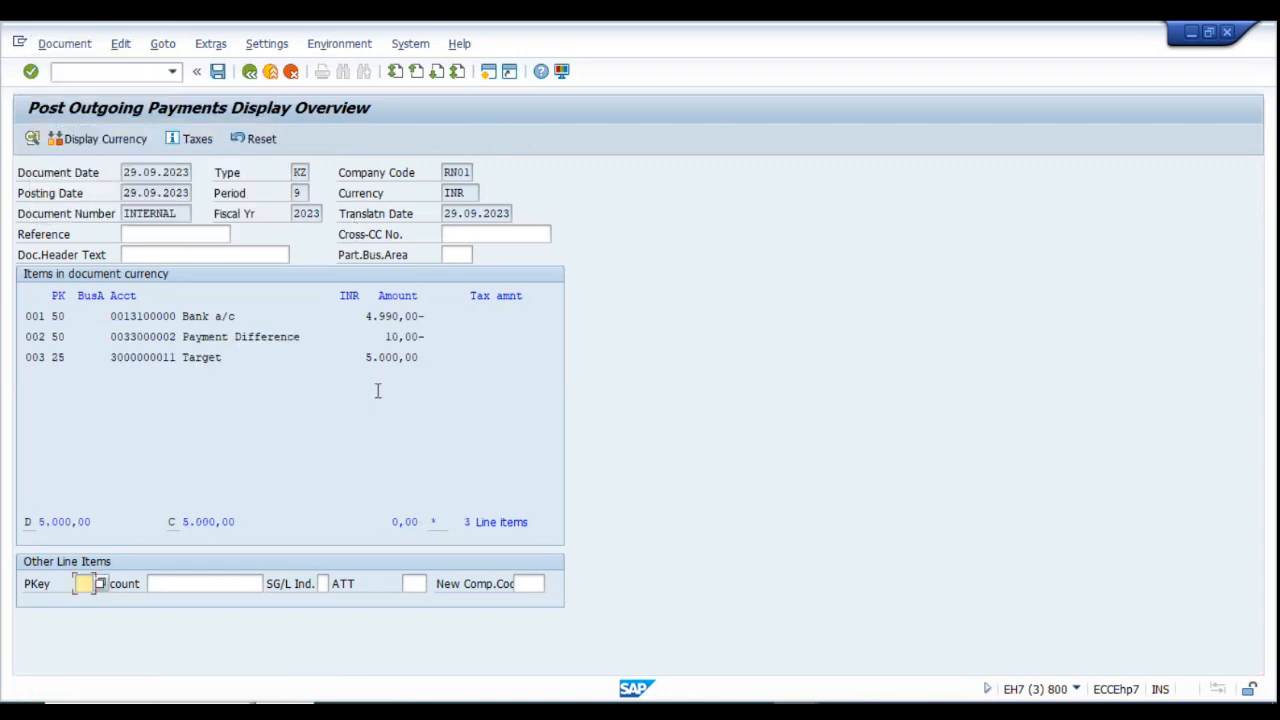
double_click(402, 337)
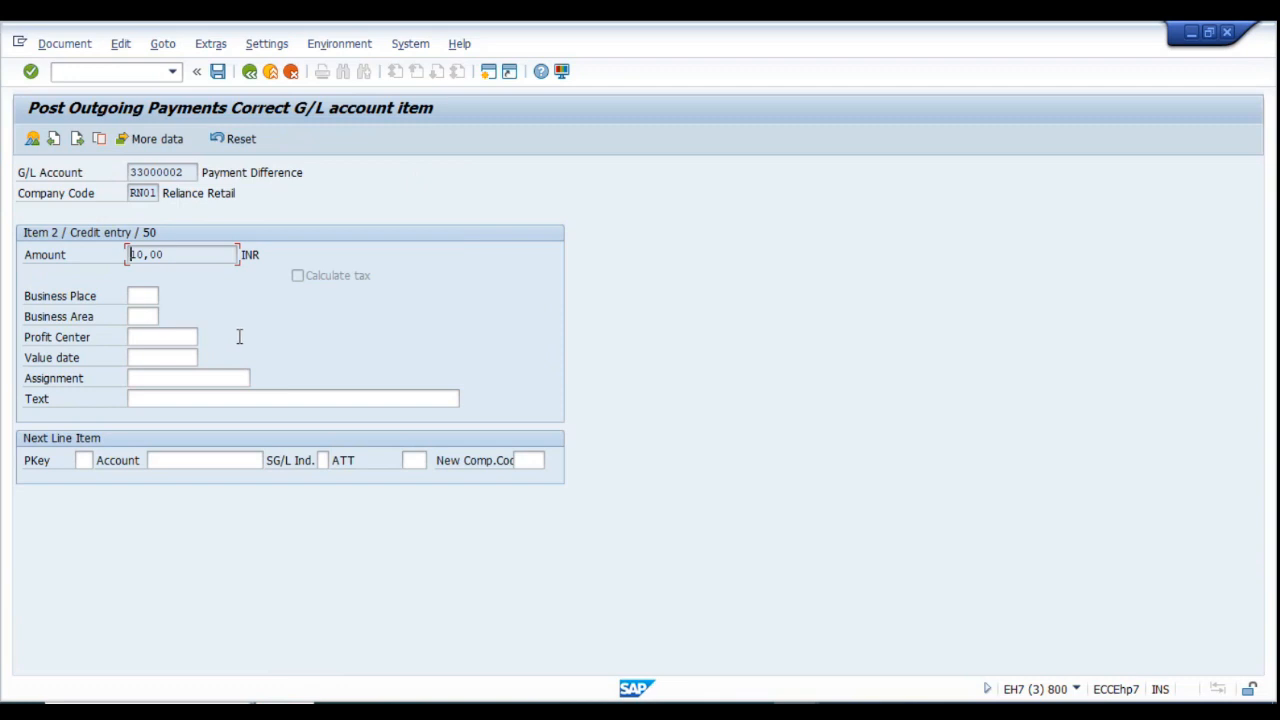
Post the outgoing payment from the document overview and display the posted document.
click(32, 138)
click(217, 71)
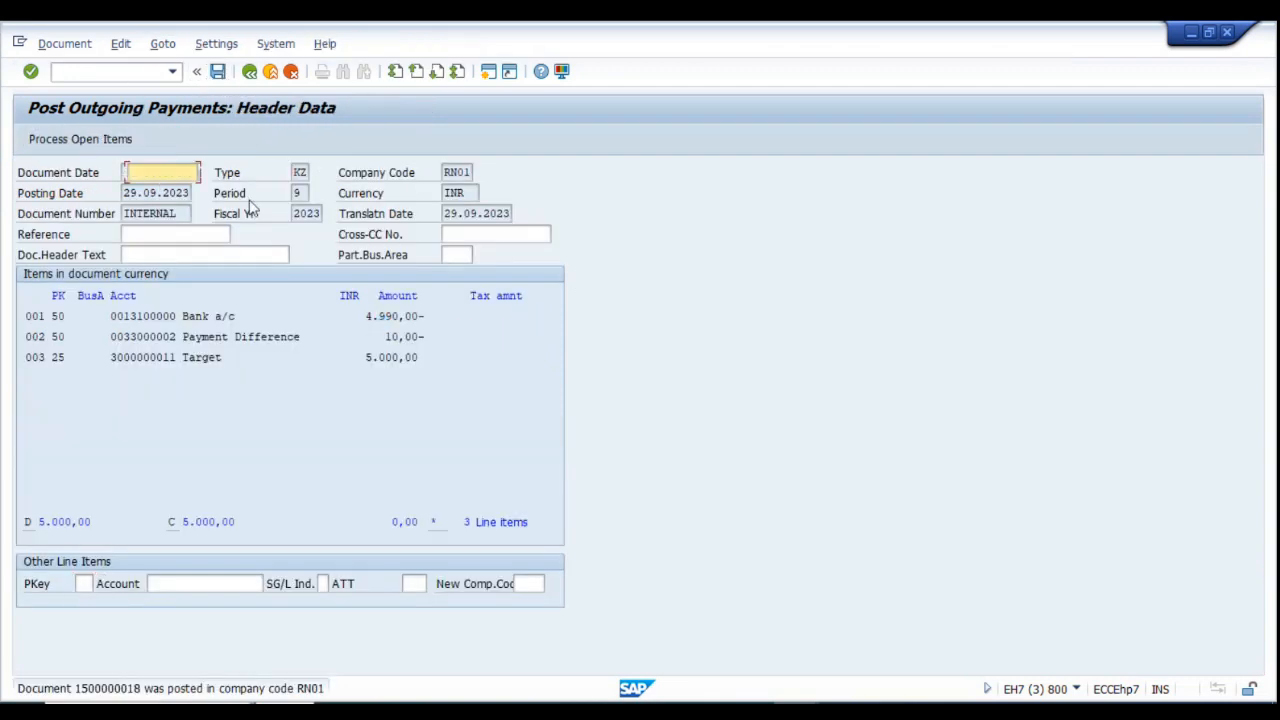
click(58, 45)
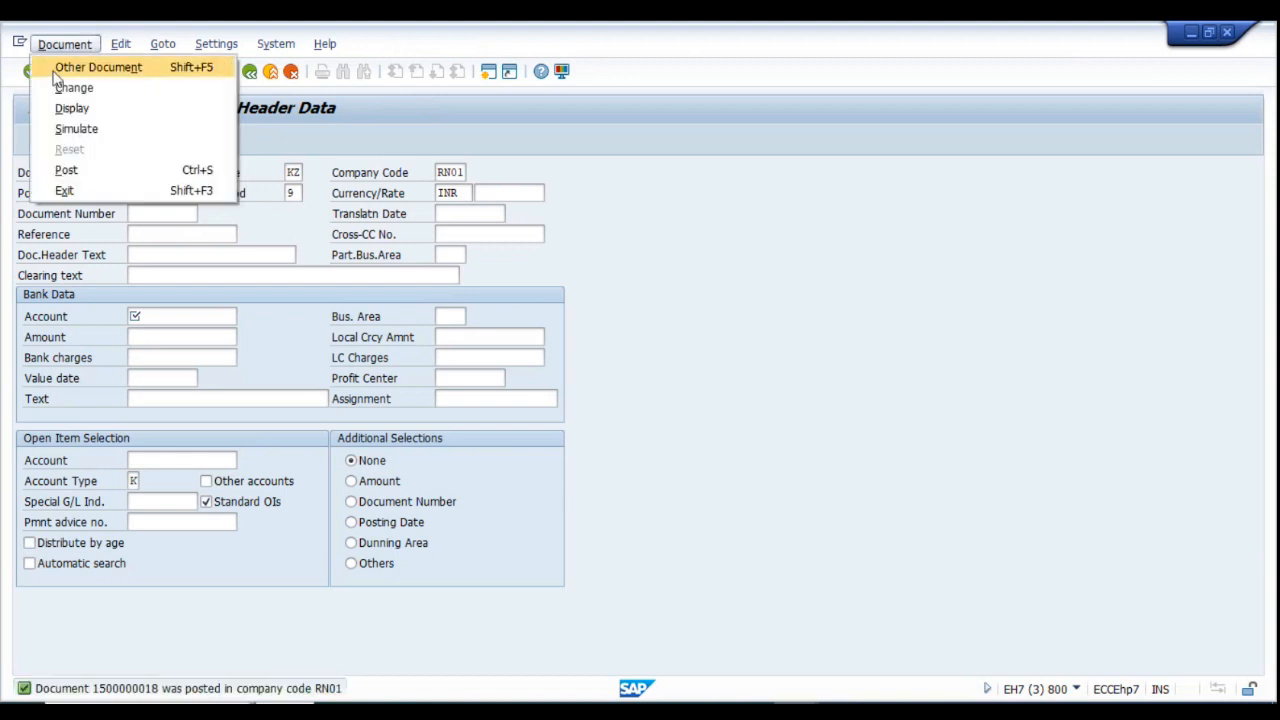
click(71, 108)
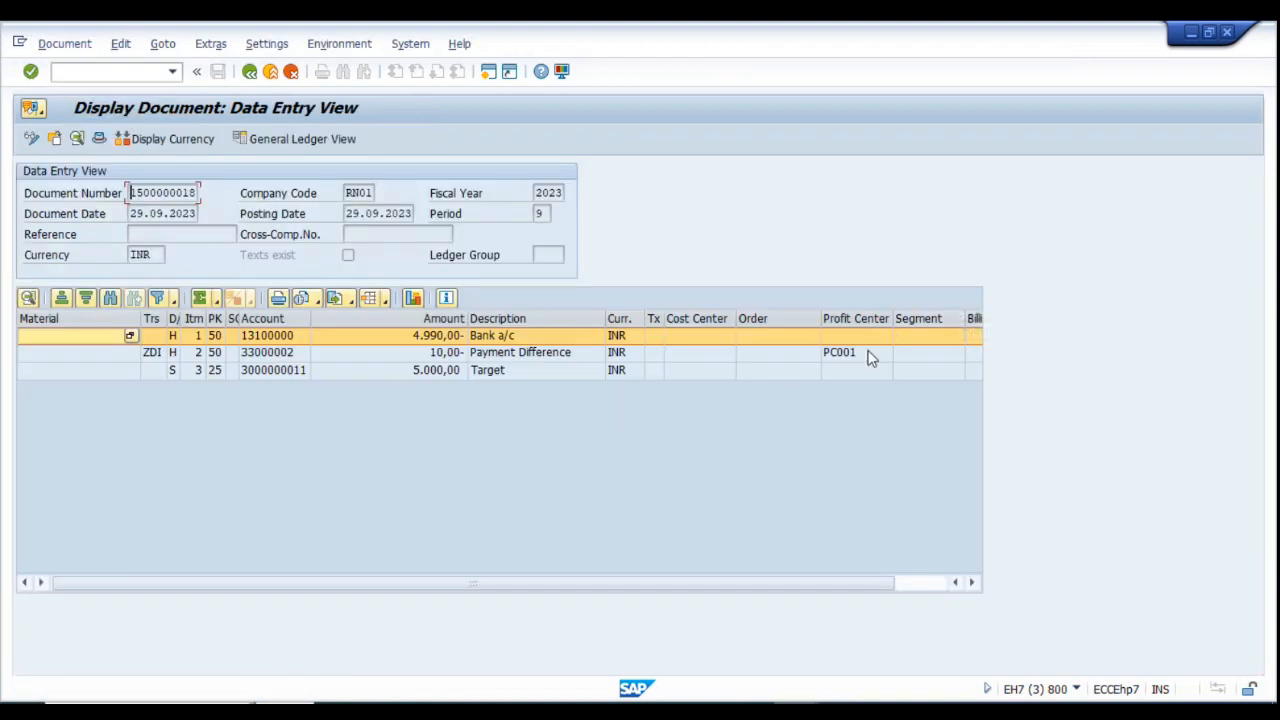
Examine the profit center in the posted document's Payment Difference line item and return to the data entry view.
click(868, 353)
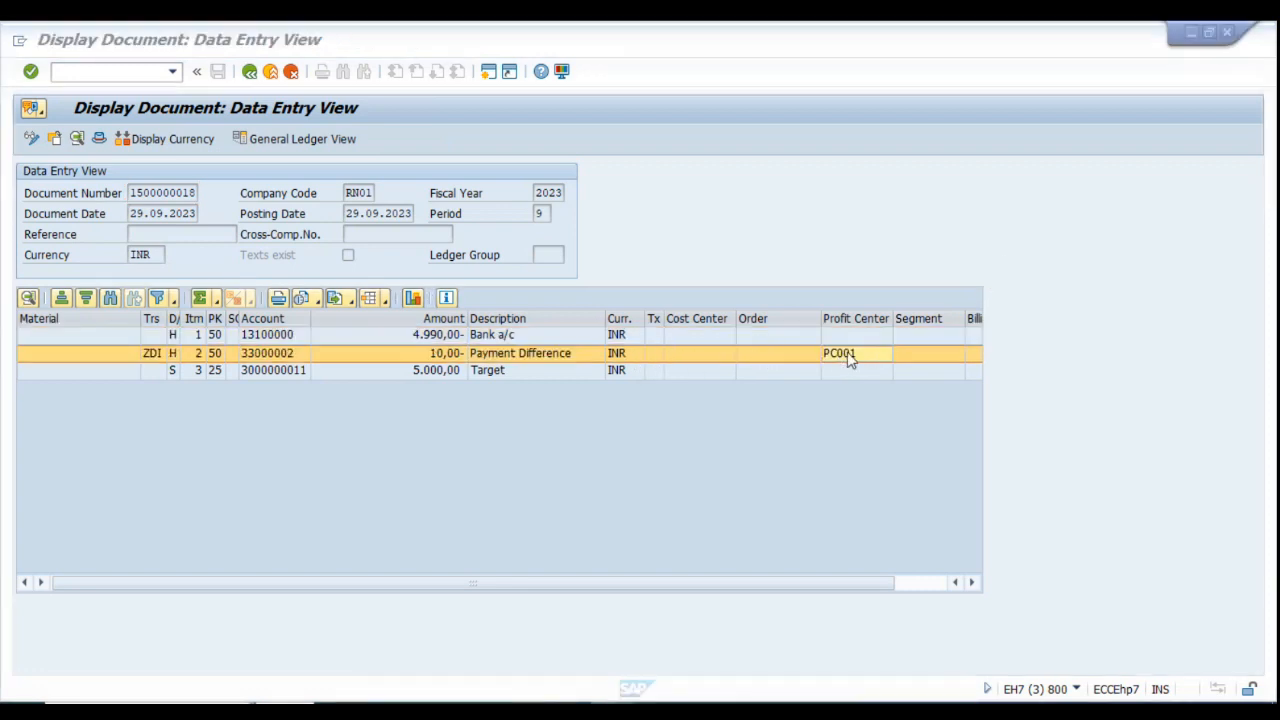
key(F2)
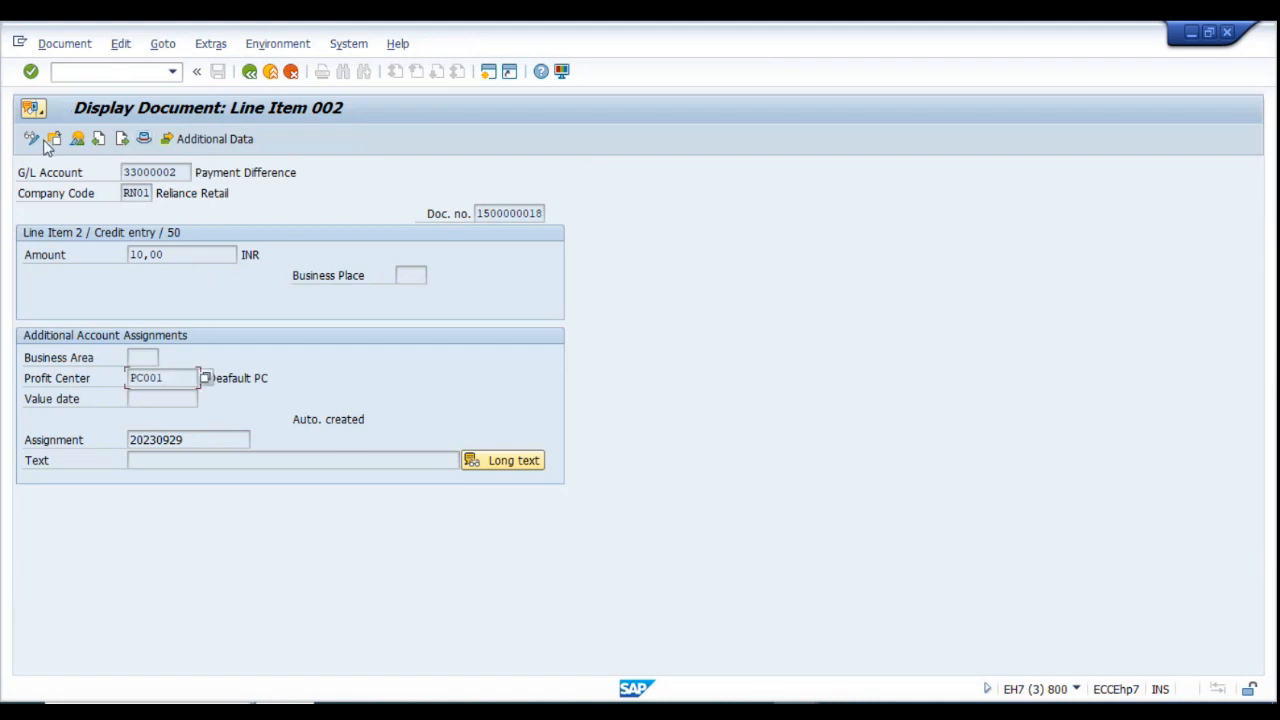
key(F3)
click(80, 46)
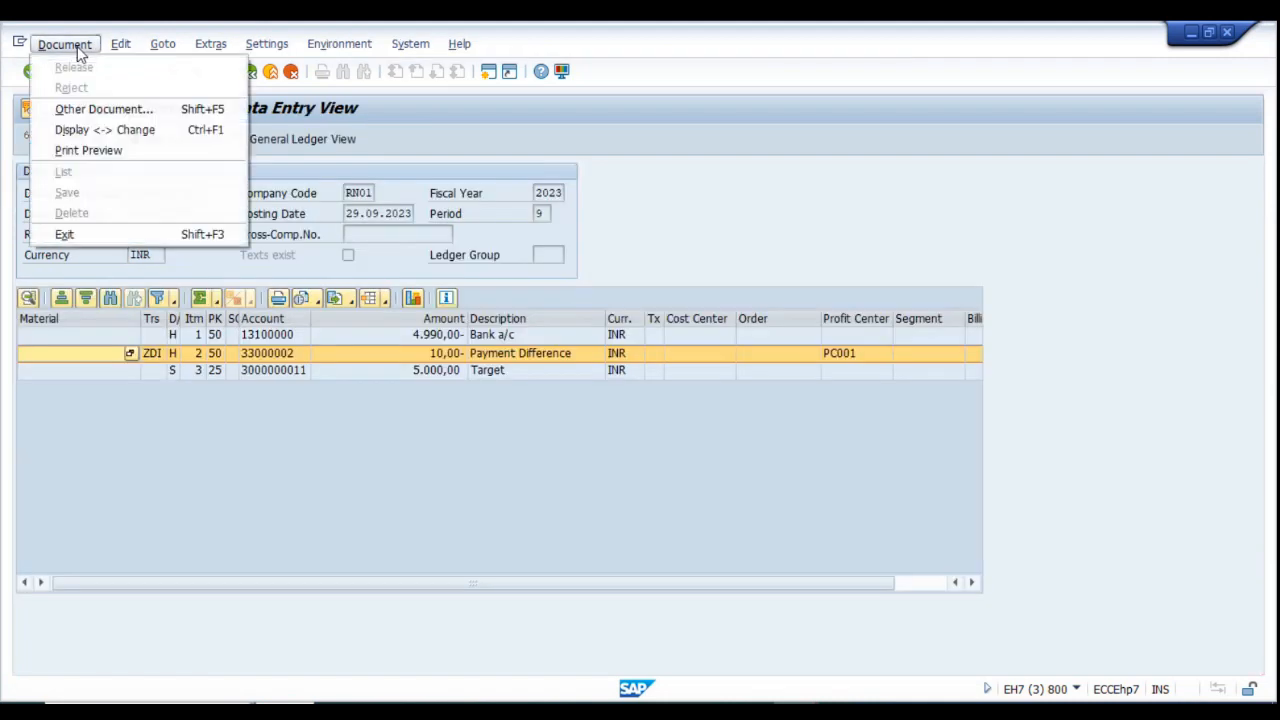
click(337, 205)
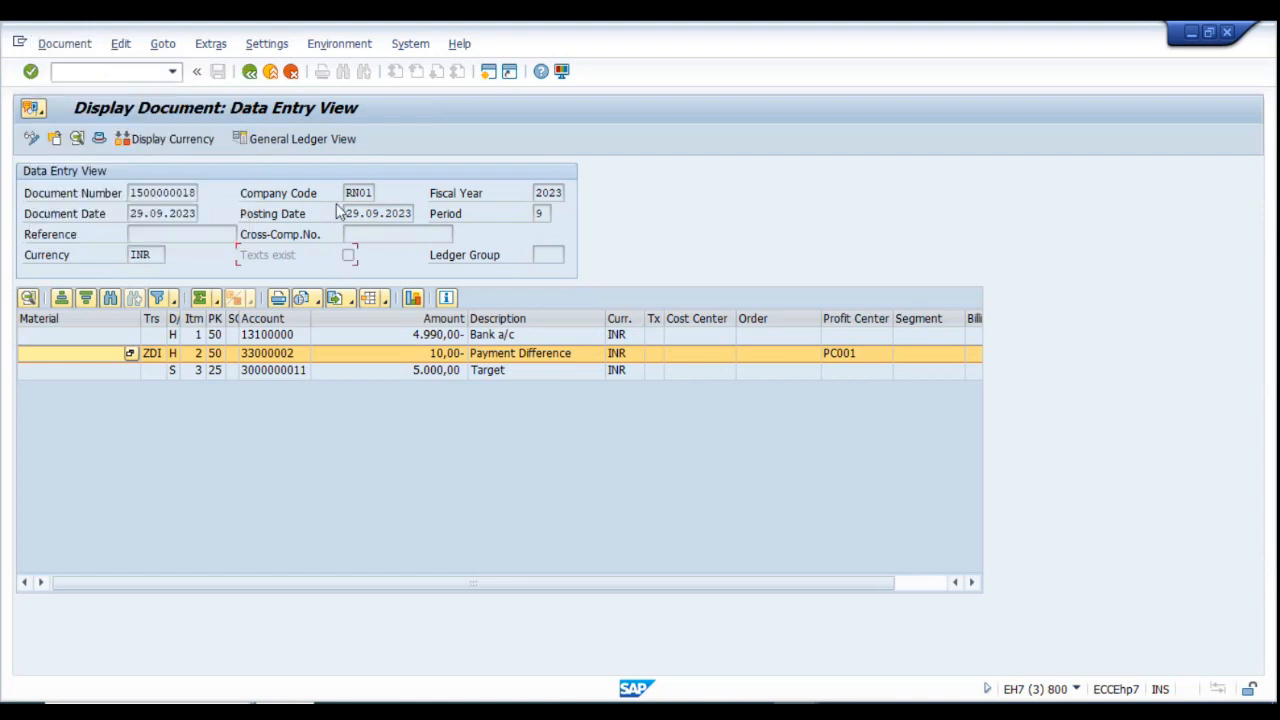
Switch the posted document to the general ledger view and total the Amount column.
click(311, 140)
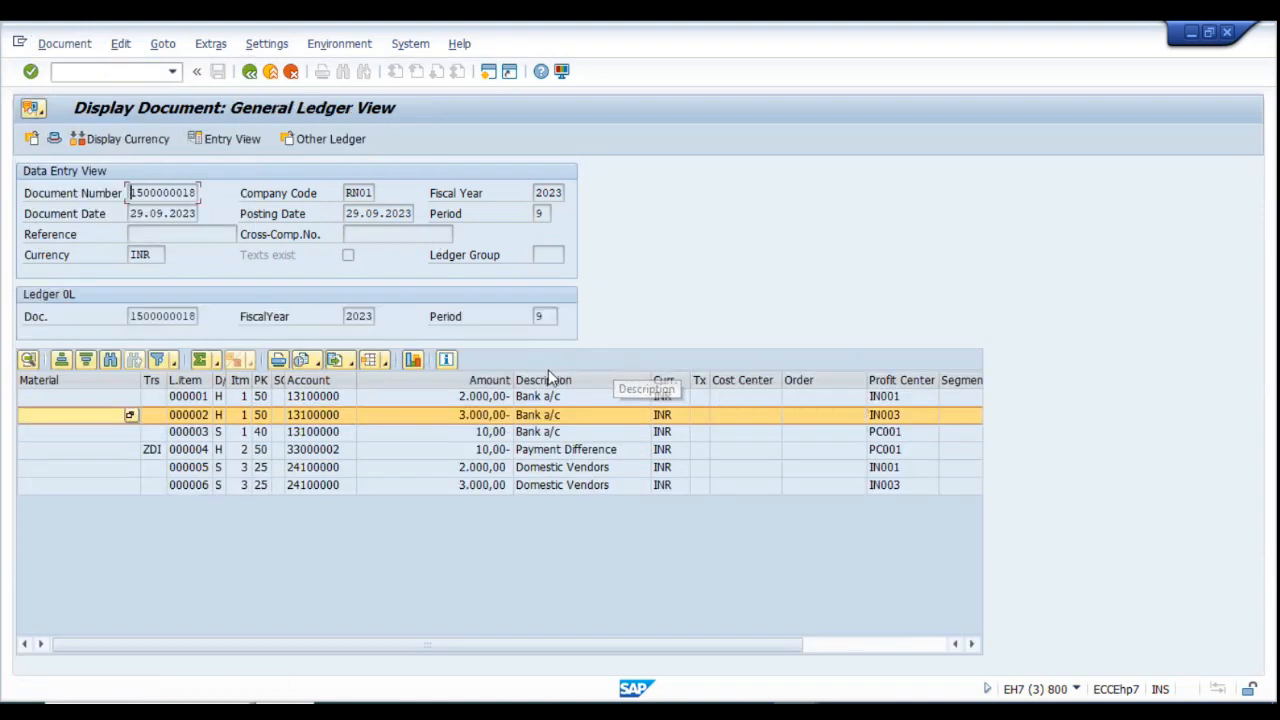
click(478, 380)
click(203, 360)
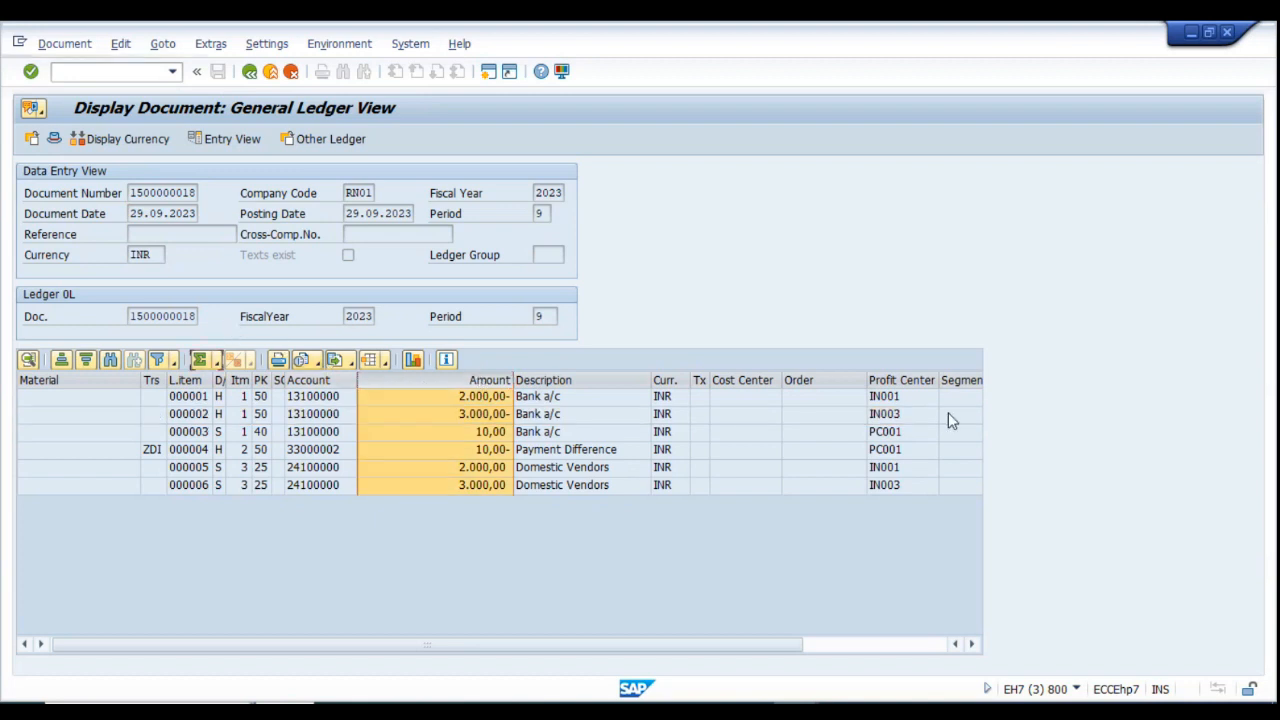
Subtotal the amounts by Profit Center and review the bank and vendor line items within each profit center group.
click(898, 380)
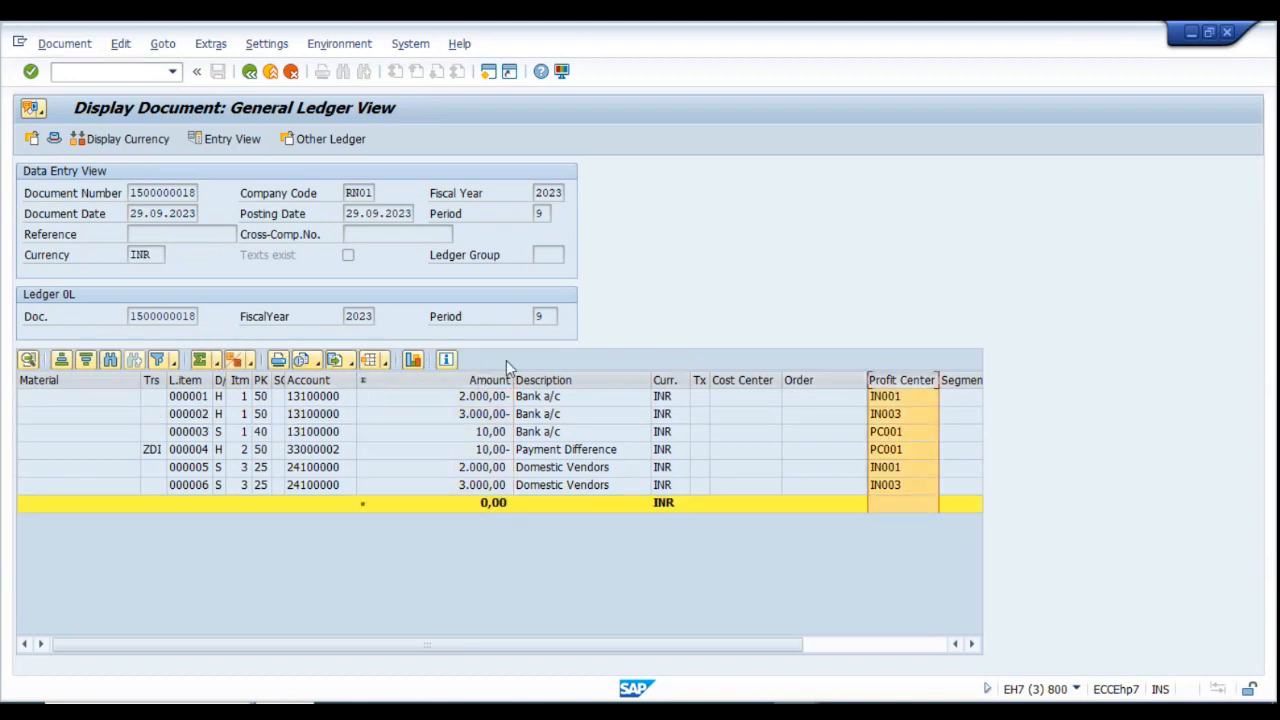
click(236, 360)
click(902, 414)
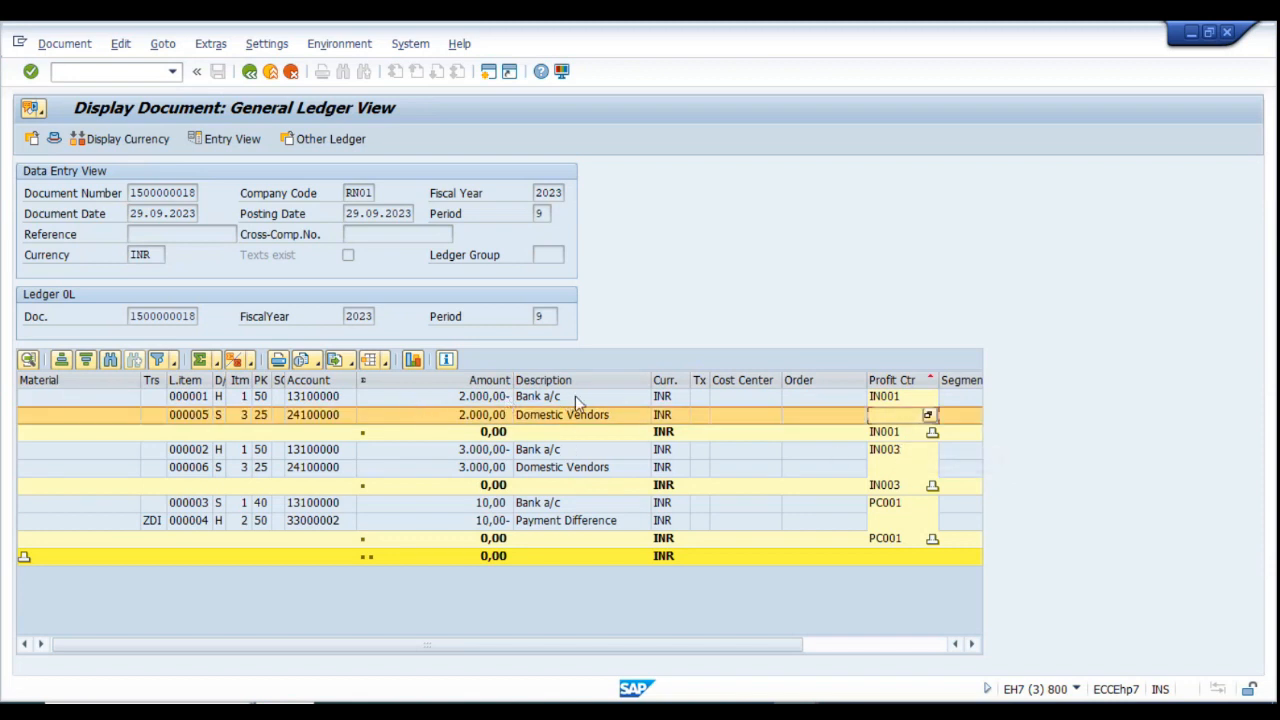
click(564, 451)
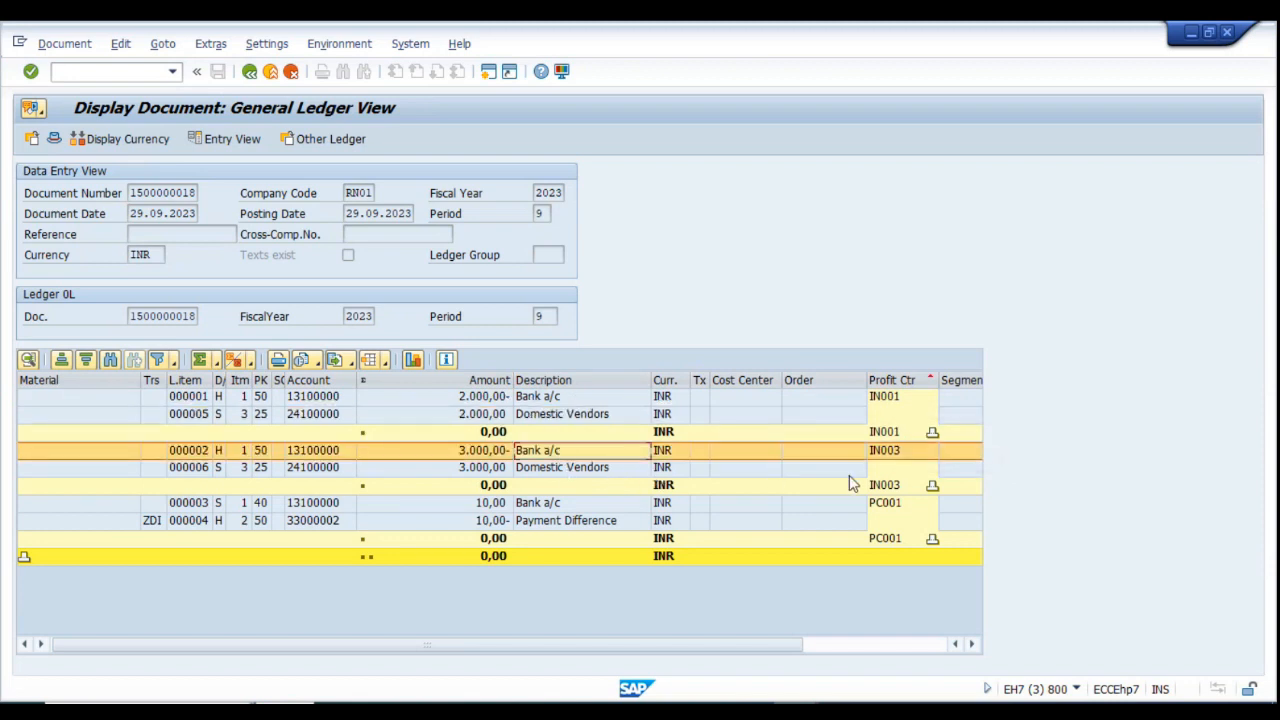
click(540, 504)
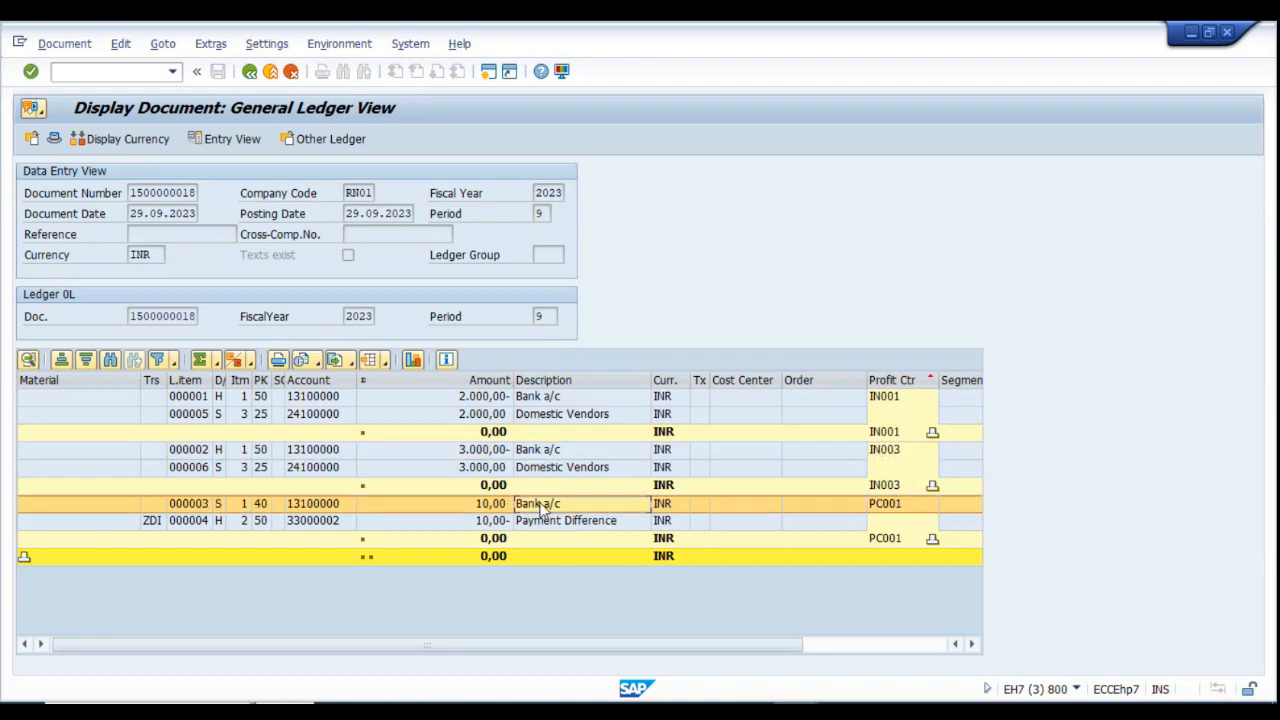